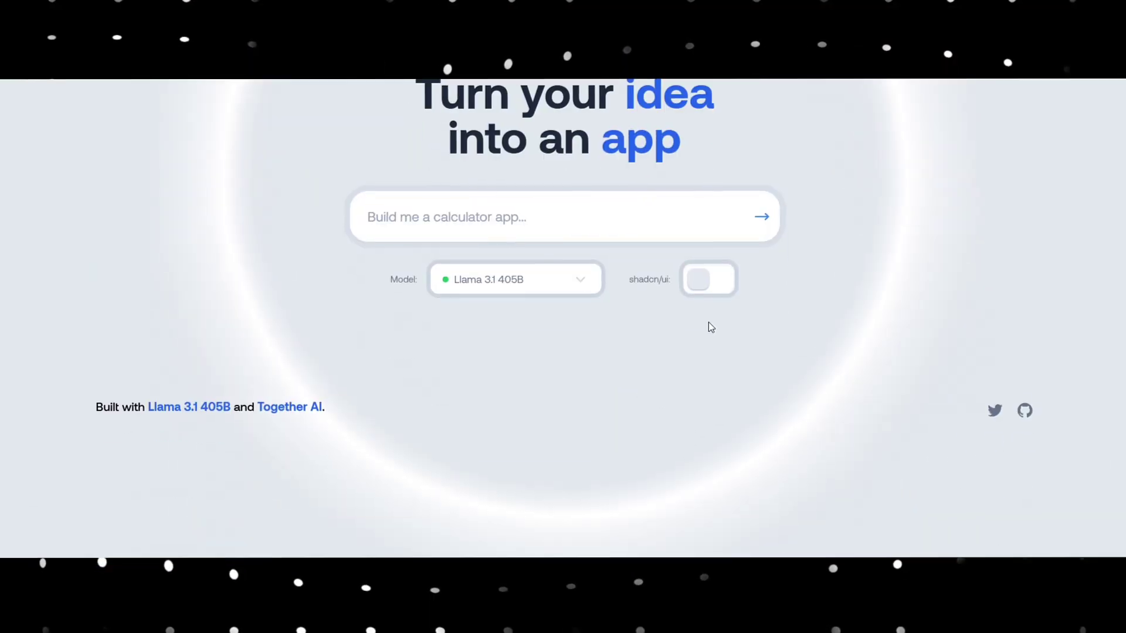
Step: Submit an app-idea prompt in Llama Coder to generate a colour palette app
scroll(709, 321, up, 4)
click(495, 413)
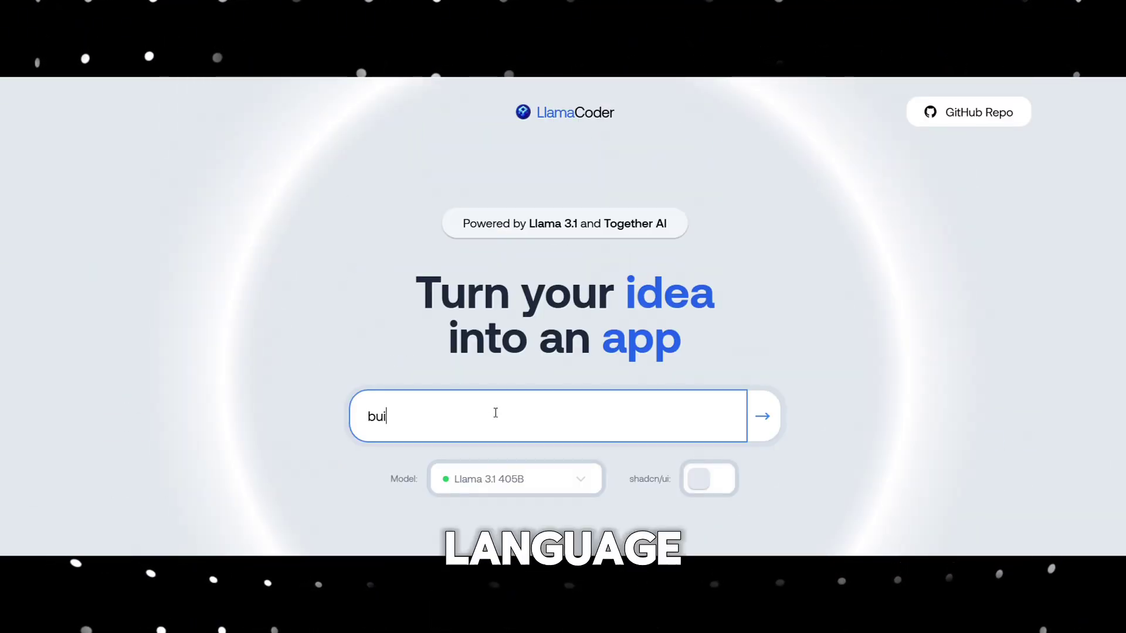
key(Return)
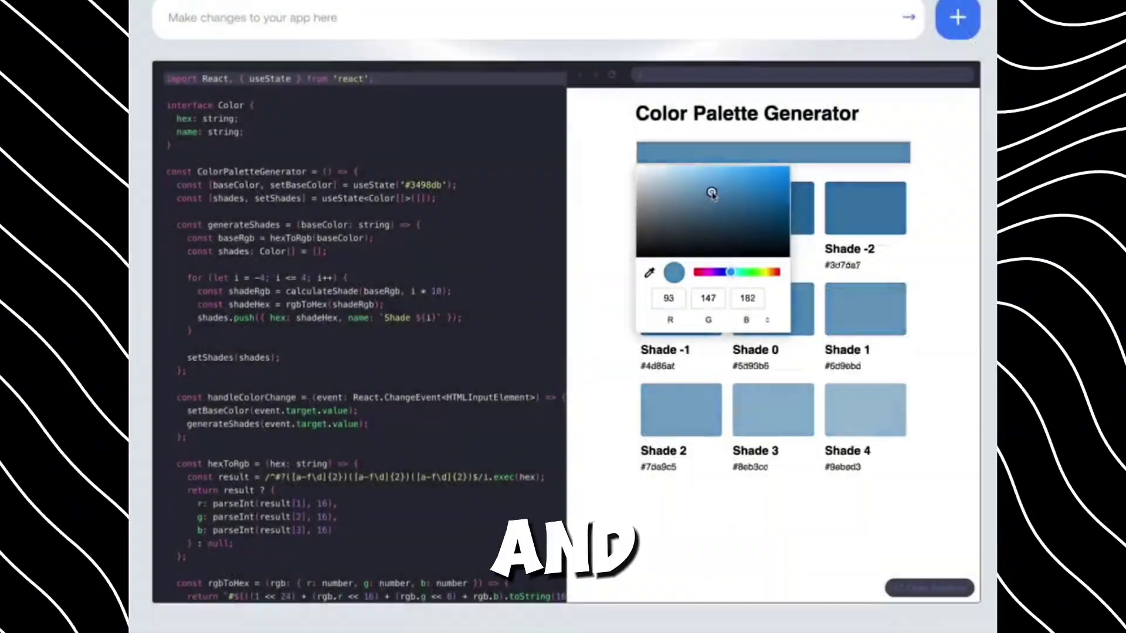
Step: Shift the generated app's base colour from blue to green and close the colour picker
drag(711, 193, 704, 185)
drag(730, 272, 754, 272)
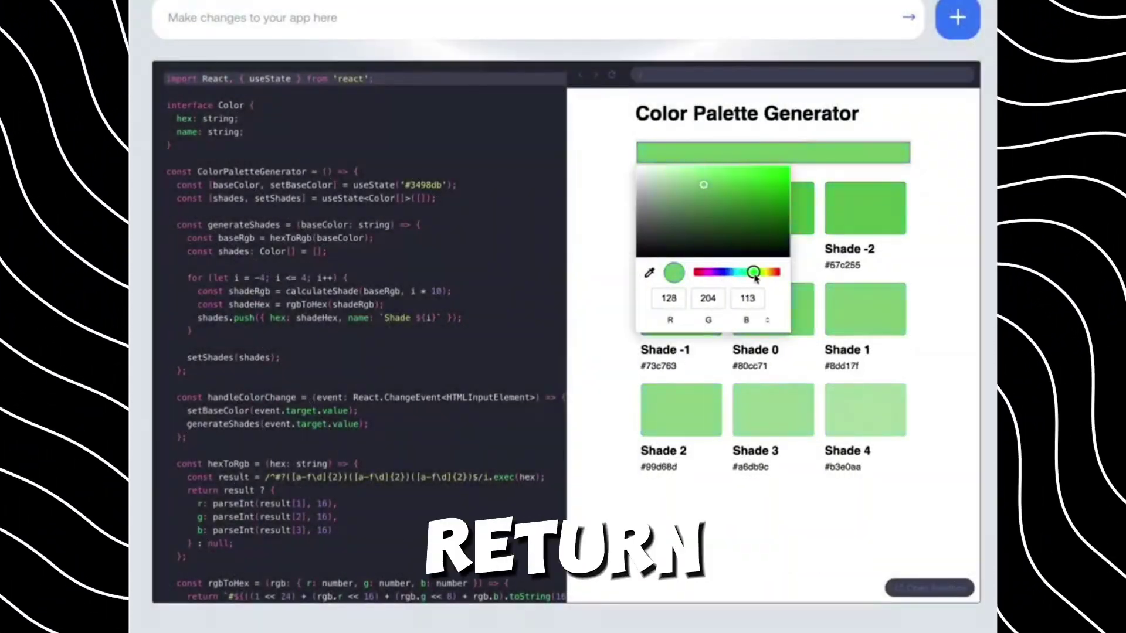
click(898, 274)
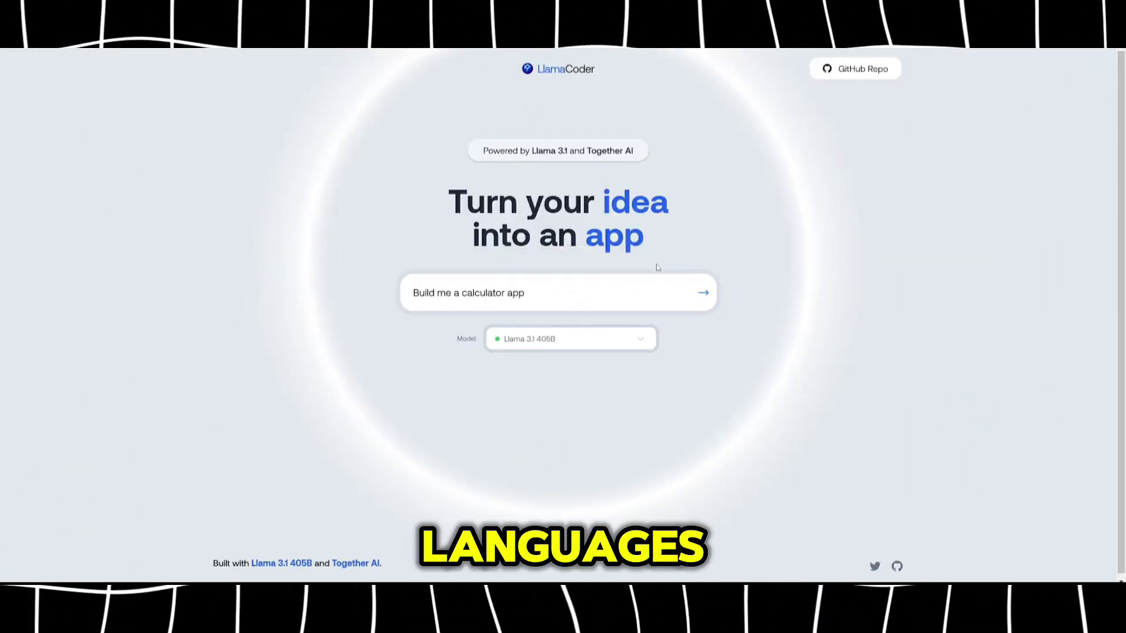
Step: Submit the 'Build me a calculator app' prompt to generate the React calculator
click(706, 295)
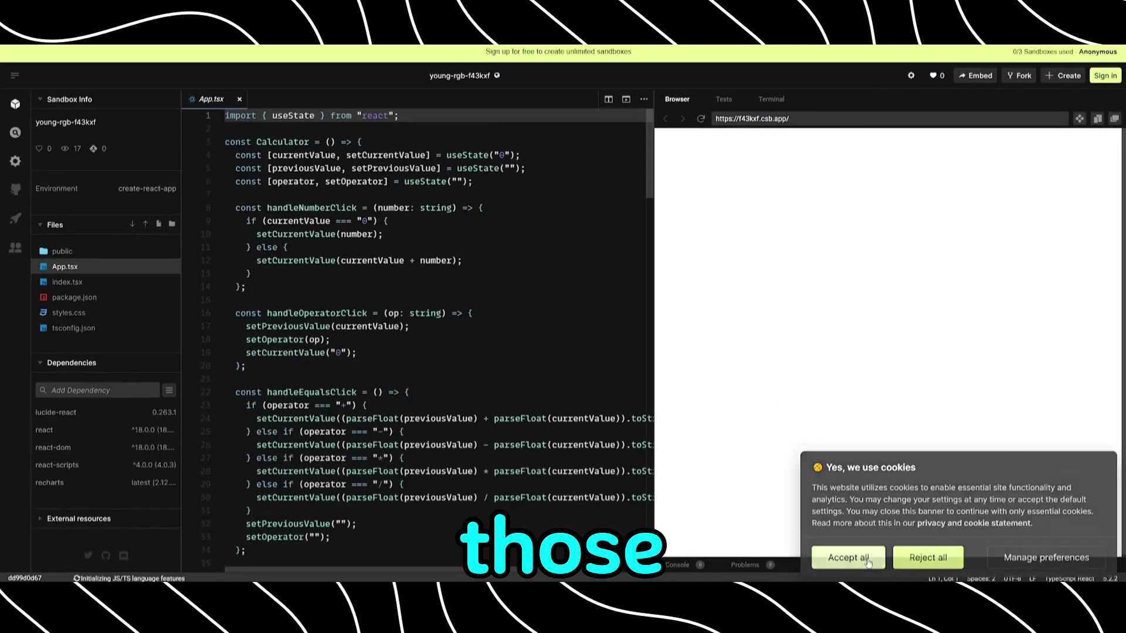
Step: Accept all cookies on the CodeSandbox banner so the preview can load
click(867, 559)
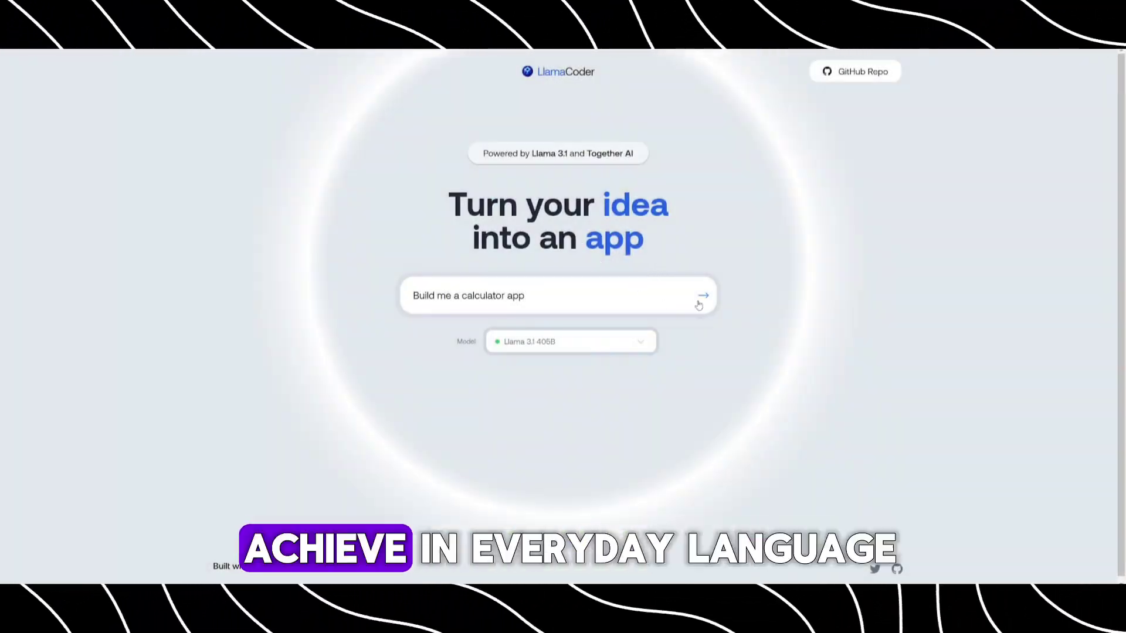
Step: Build the app from the prompt, try Llama 3.2 90B, then reselect Llama 3.1 405B
click(704, 298)
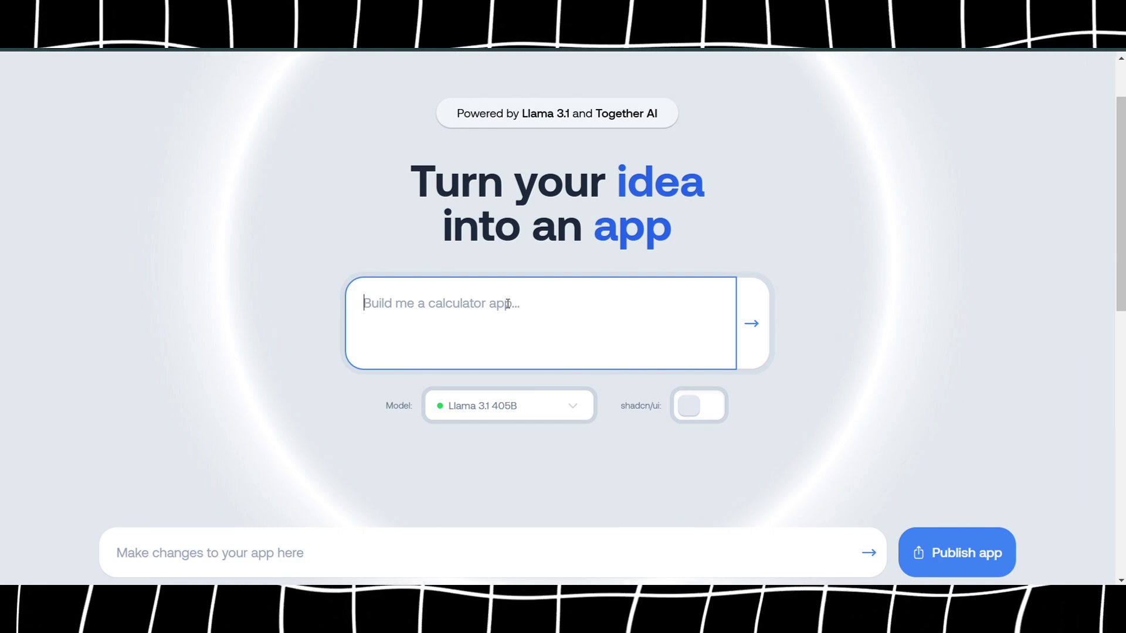
click(560, 408)
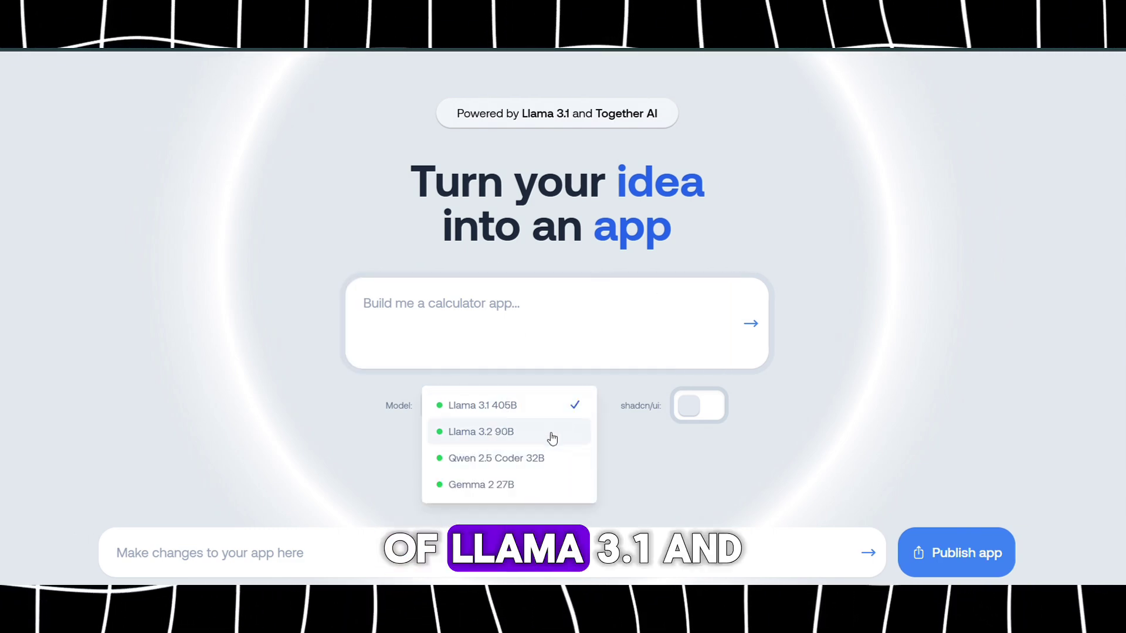
click(550, 438)
click(566, 404)
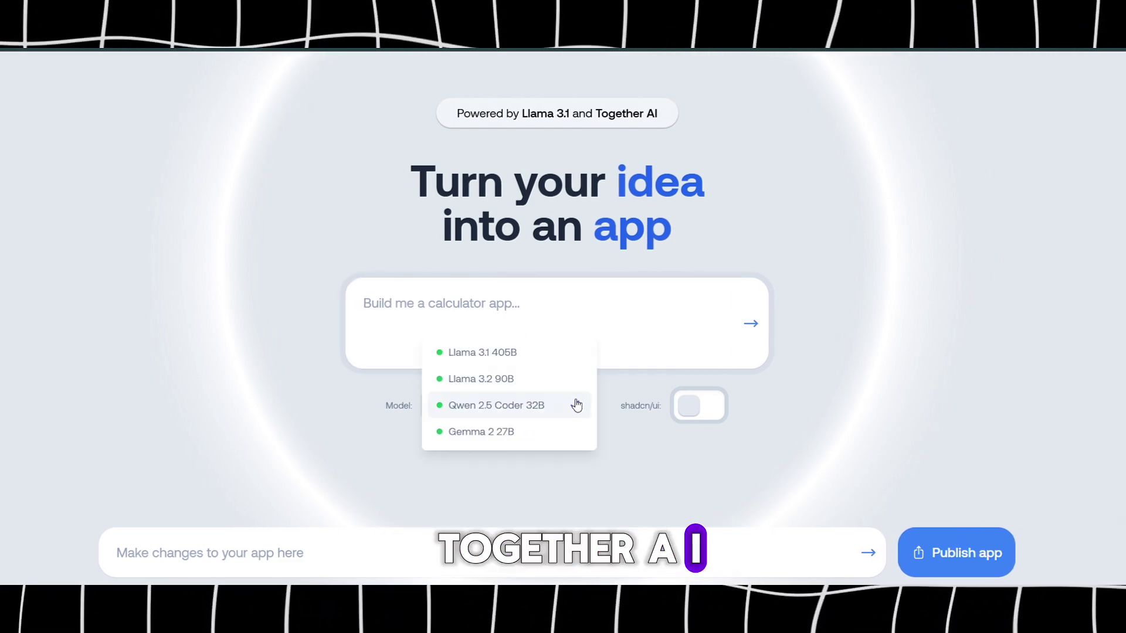
click(537, 352)
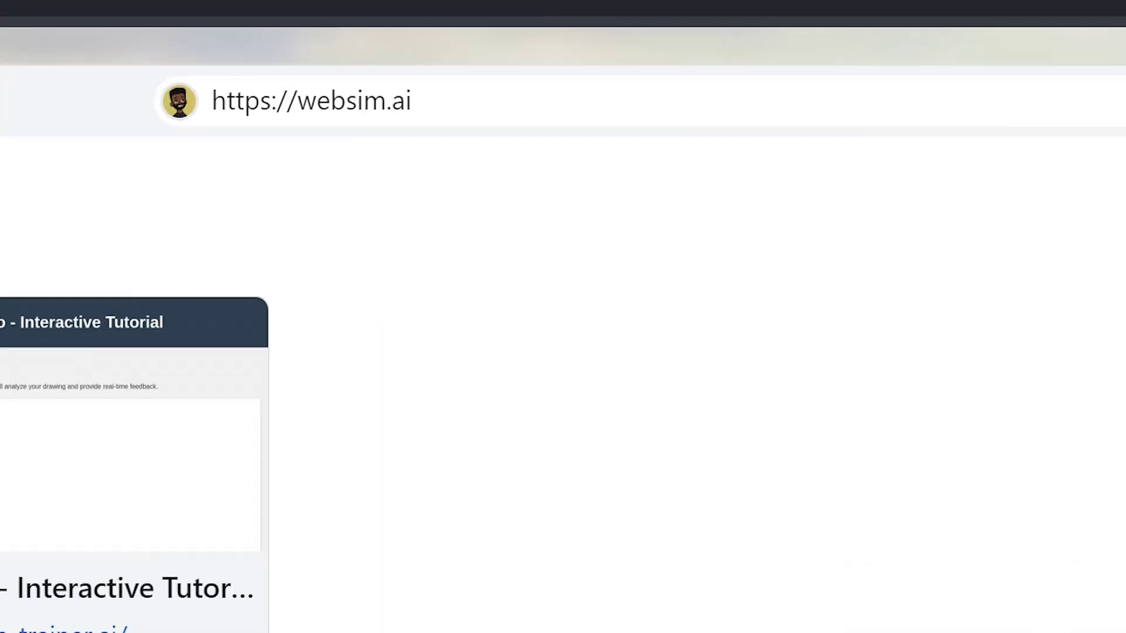
Step: Select the websim.ai address in the simulated browser's URL bar
click(1125, 372)
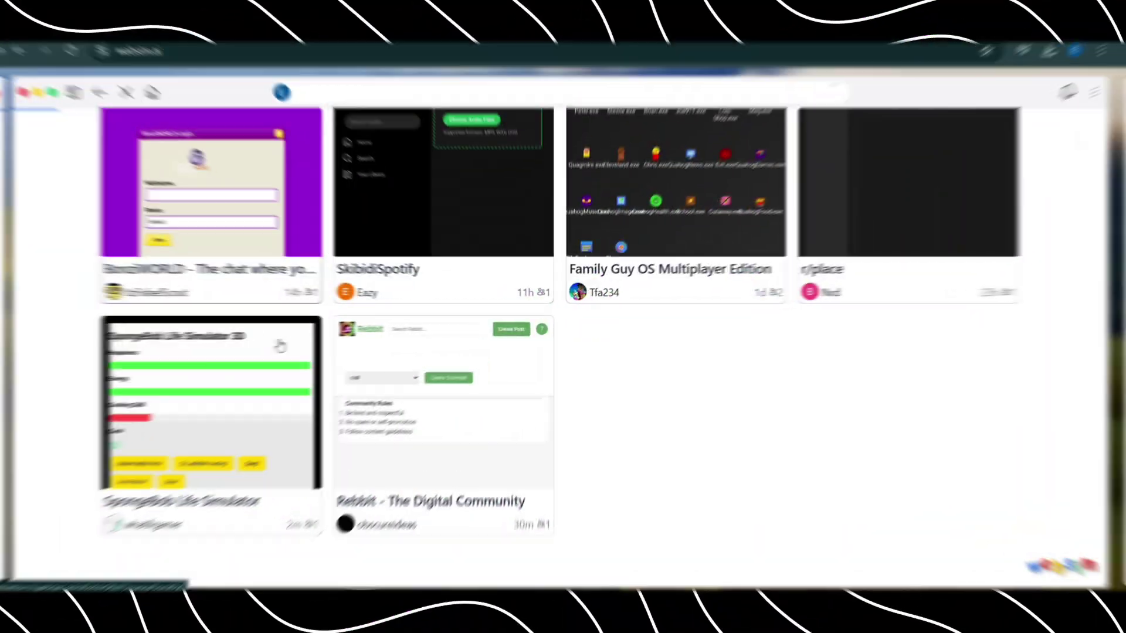
Step: Ask WebSim to create a snake game
scroll(272, 349, up, 10)
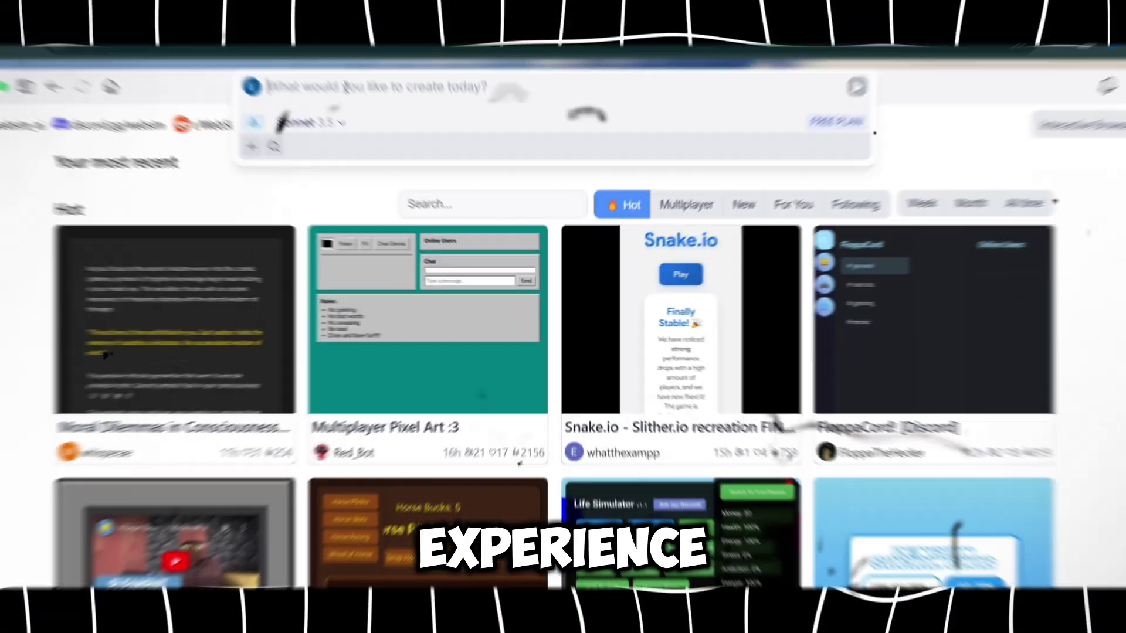
text(snake Game)
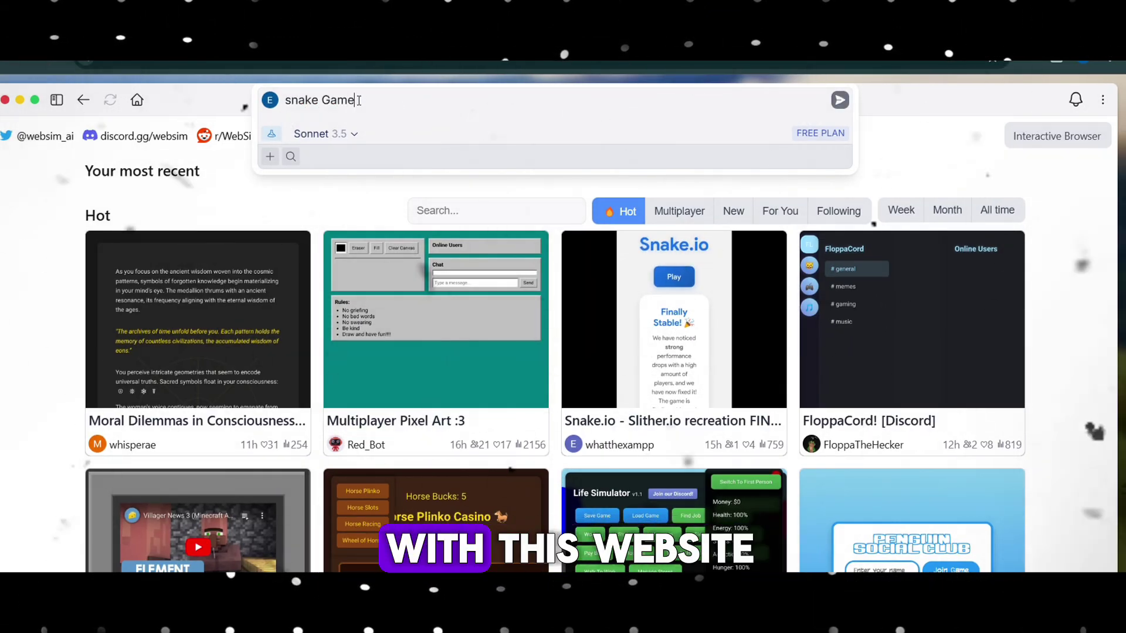
key(Return)
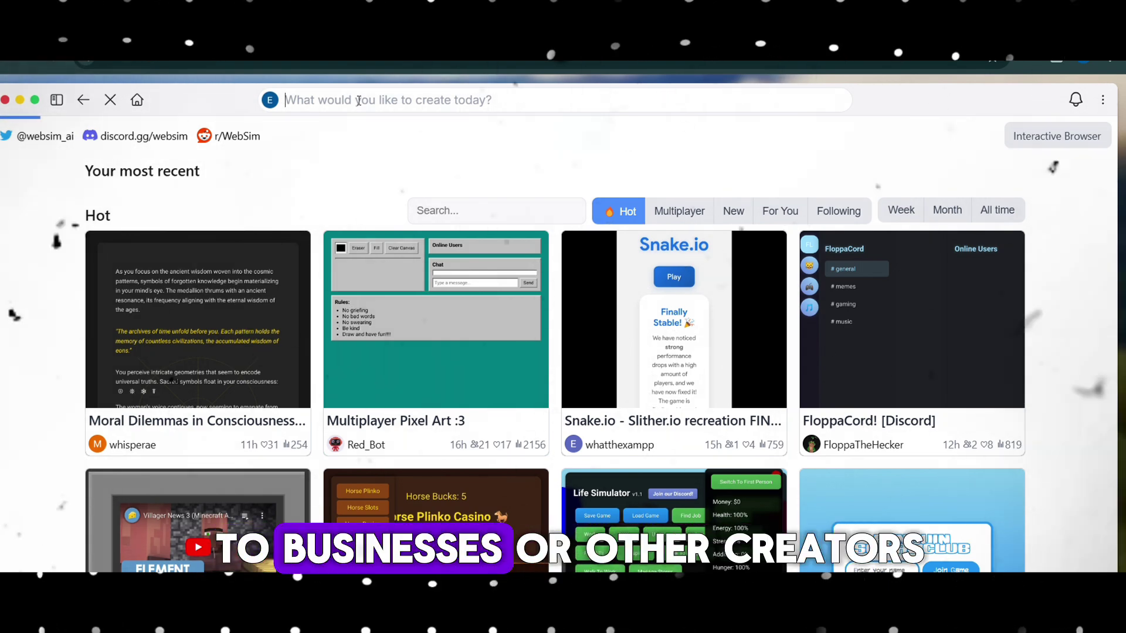
Step: Scroll up and down through the Hot gallery of WebSim creations
scroll(345, 226, down, 10)
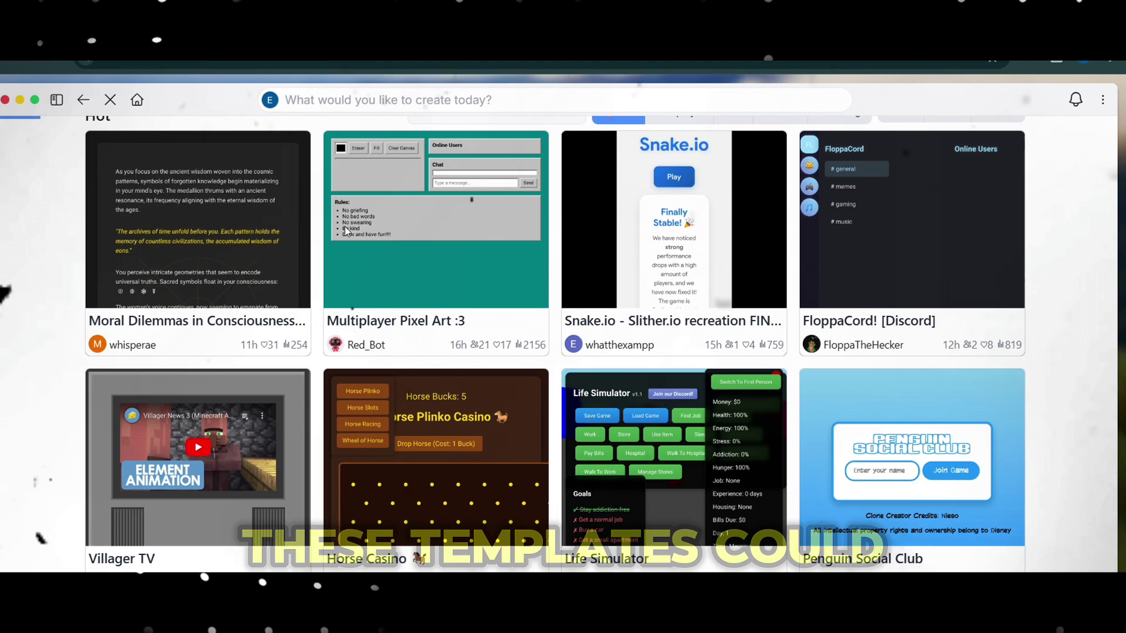
scroll(346, 232, down, 3)
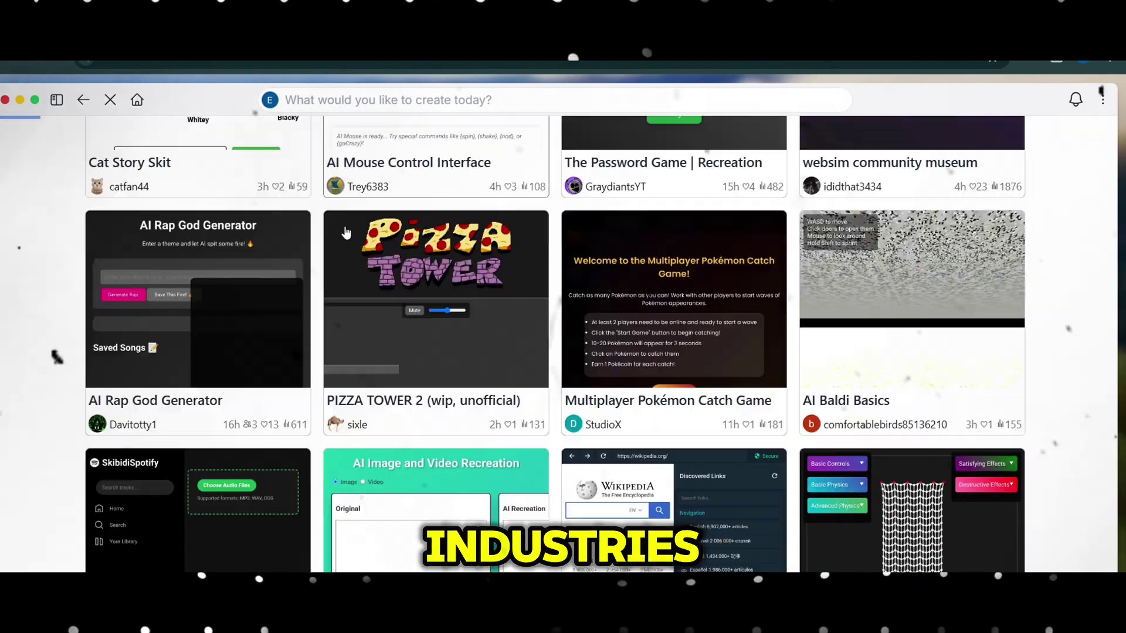
scroll(346, 233, up, 5)
scroll(345, 233, down, 5)
scroll(346, 232, down, 10)
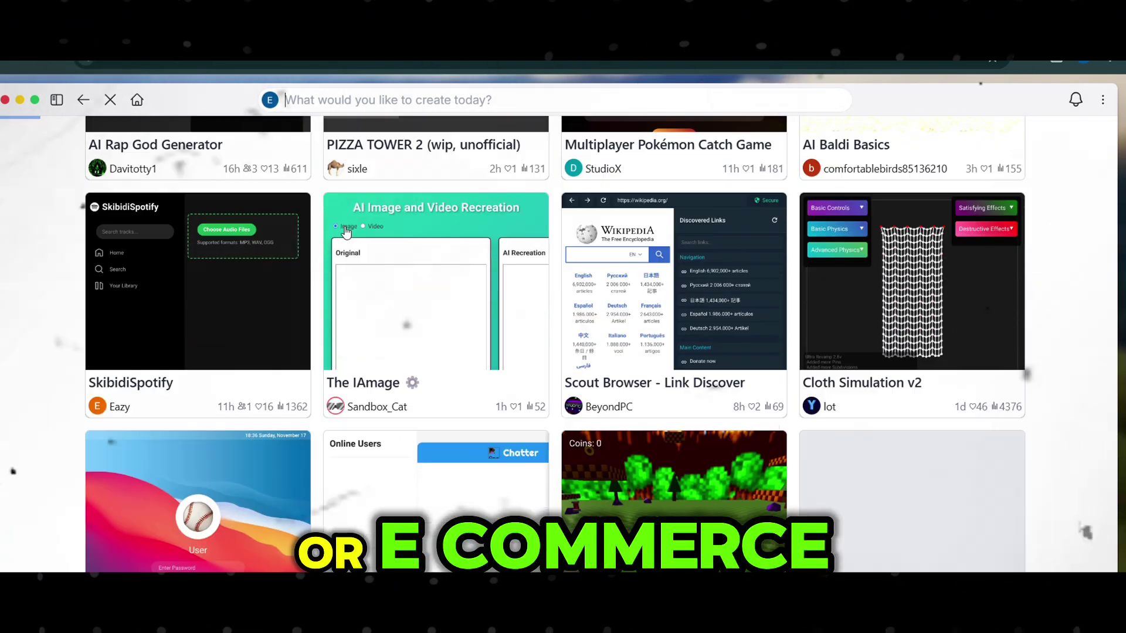
scroll(345, 232, up, 20)
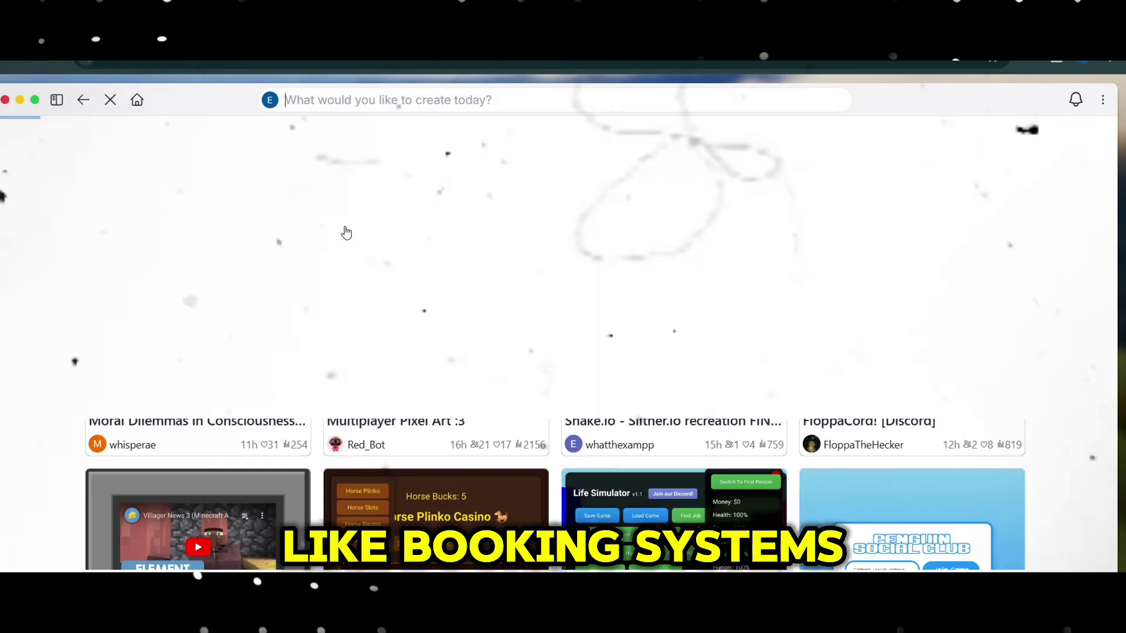
scroll(346, 233, down, 8)
scroll(346, 233, up, 8)
scroll(344, 228, up, 2)
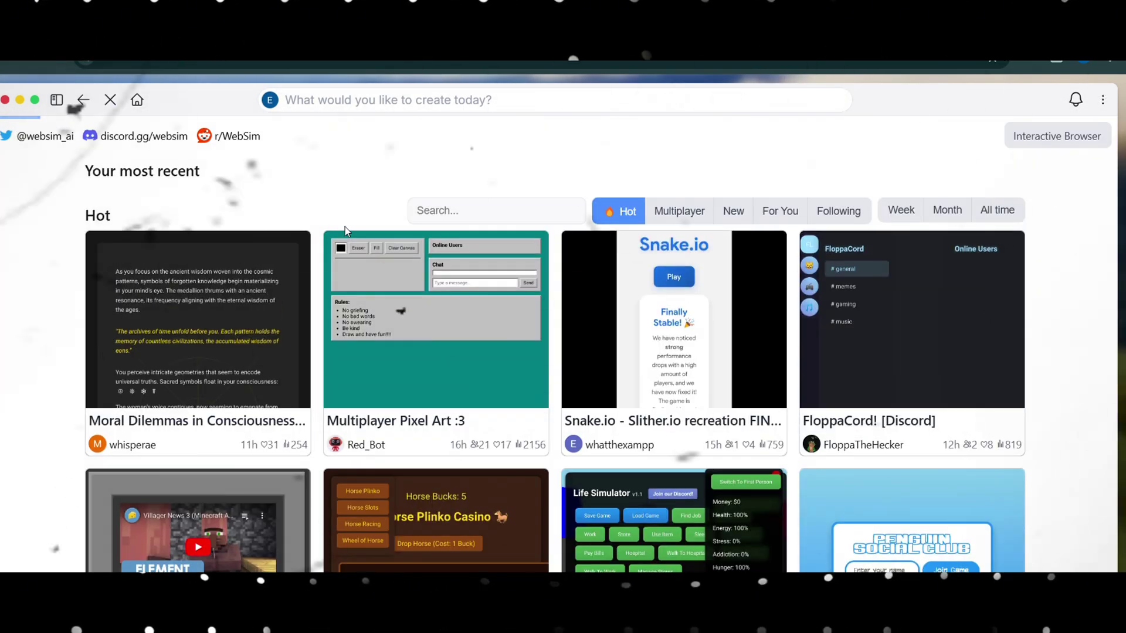
scroll(362, 214, down, 3)
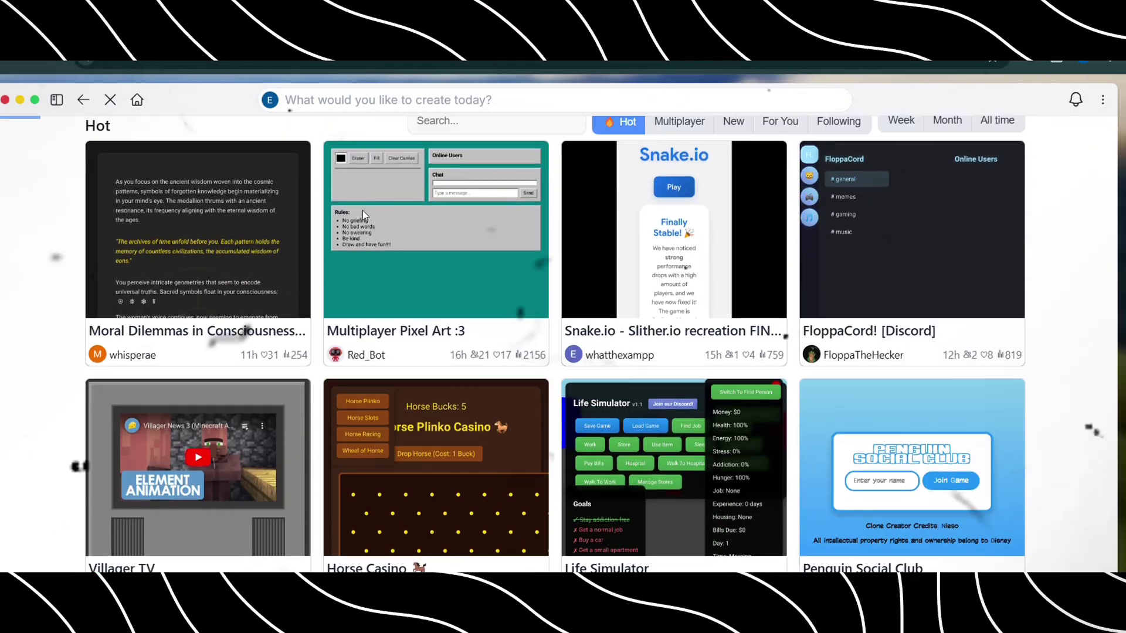
scroll(362, 215, up, 3)
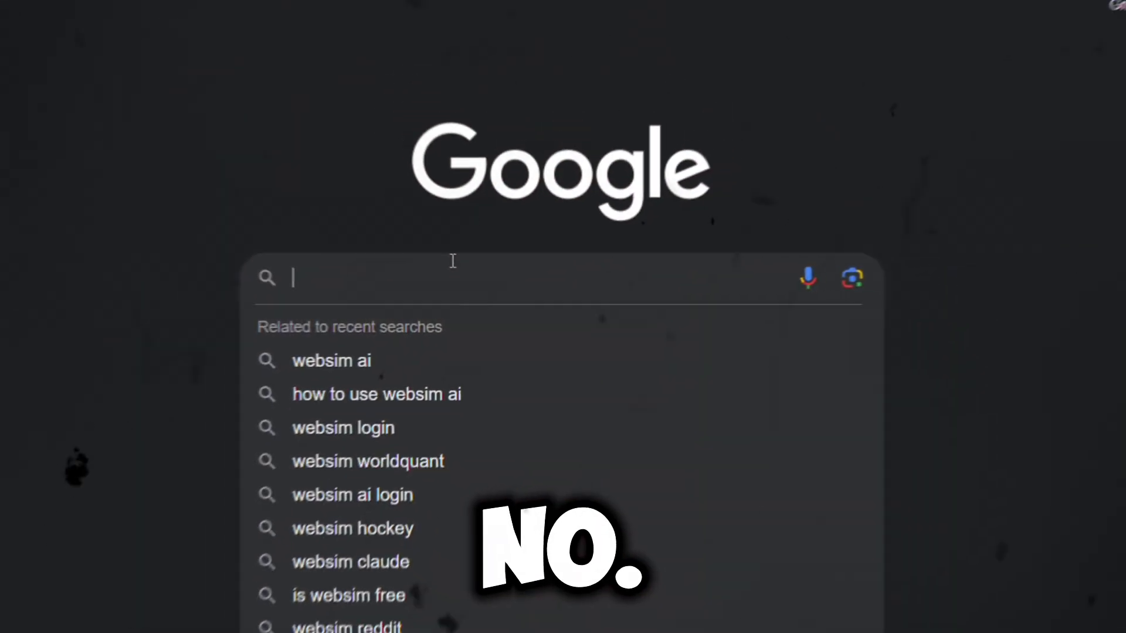
Step: Search for the 10015 tools site and browse its home page
text(0015)
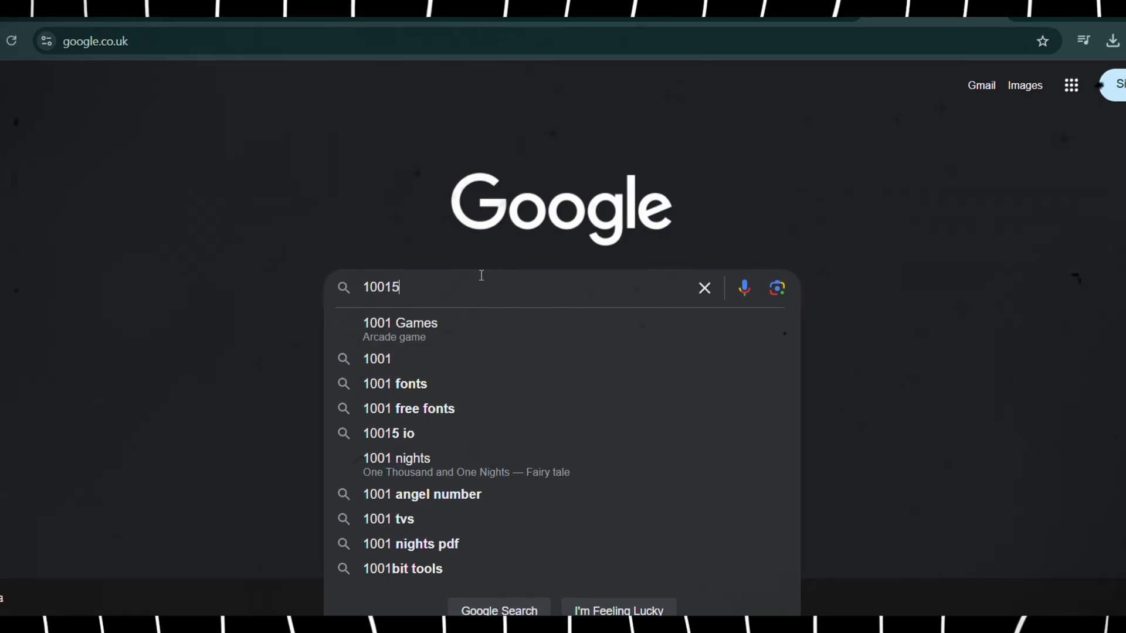
key(Return)
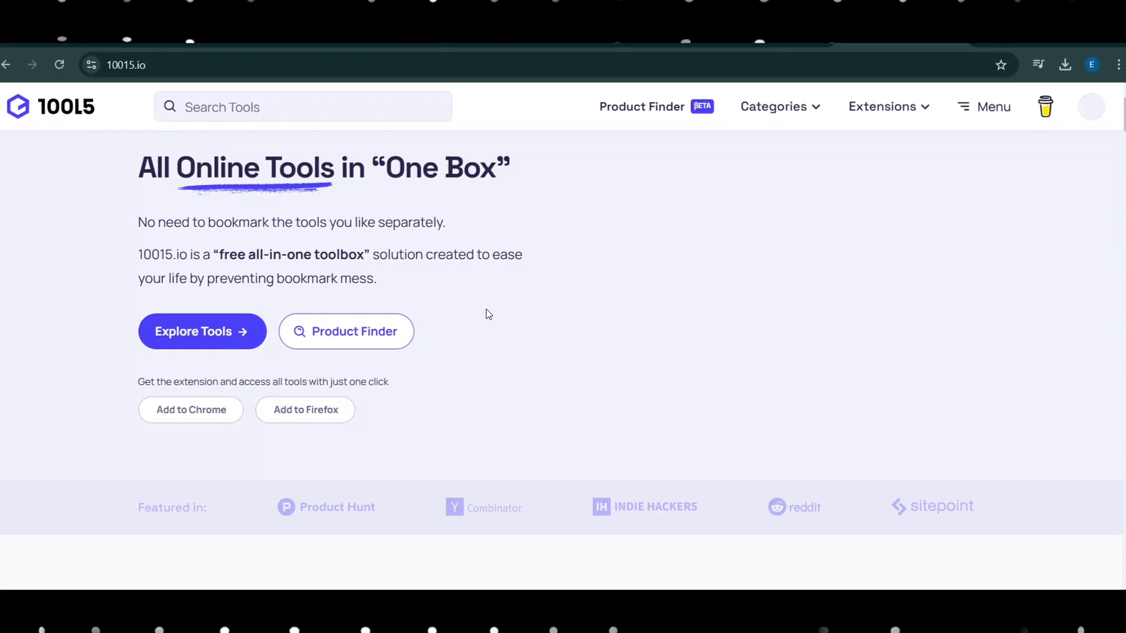
scroll(487, 309, down, 2)
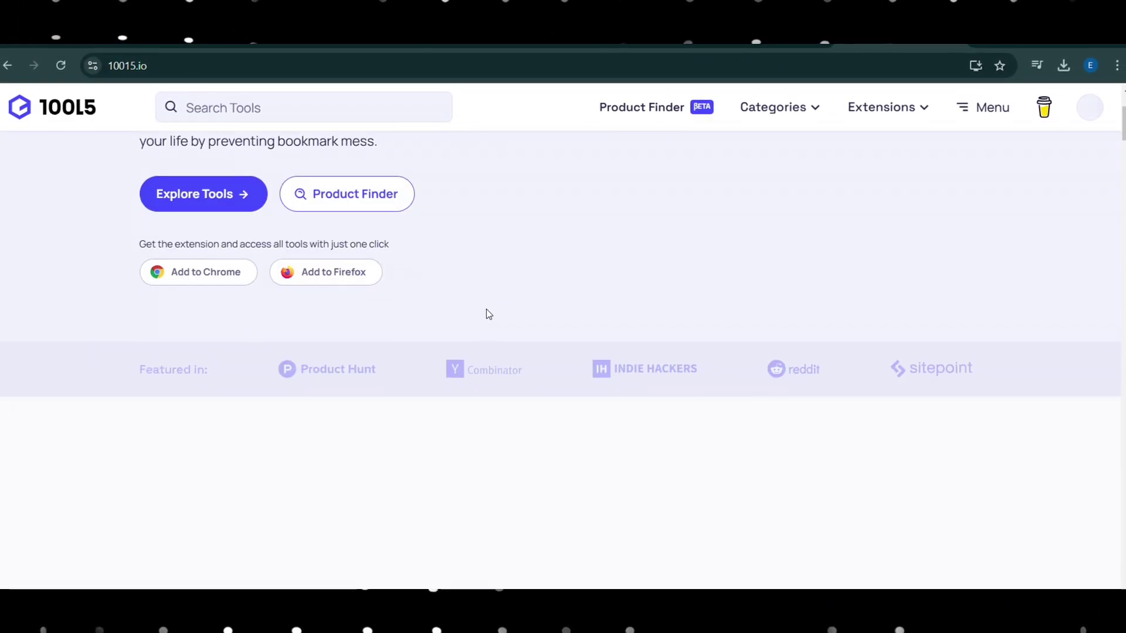
scroll(486, 314, down, 1)
scroll(487, 314, up, 4)
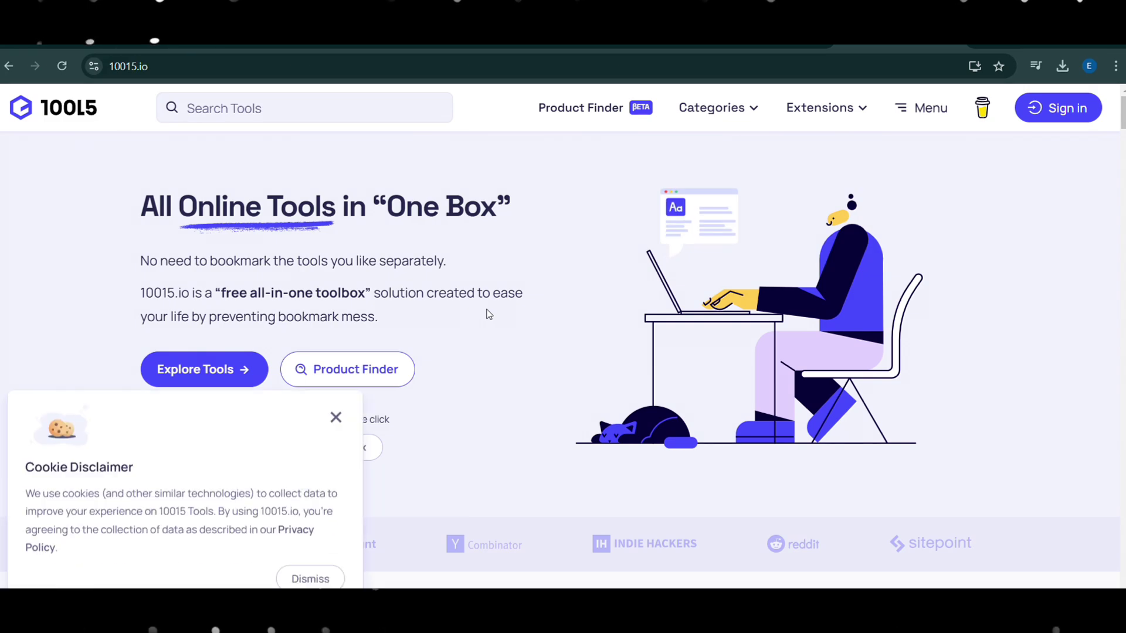
scroll(487, 314, down, 15)
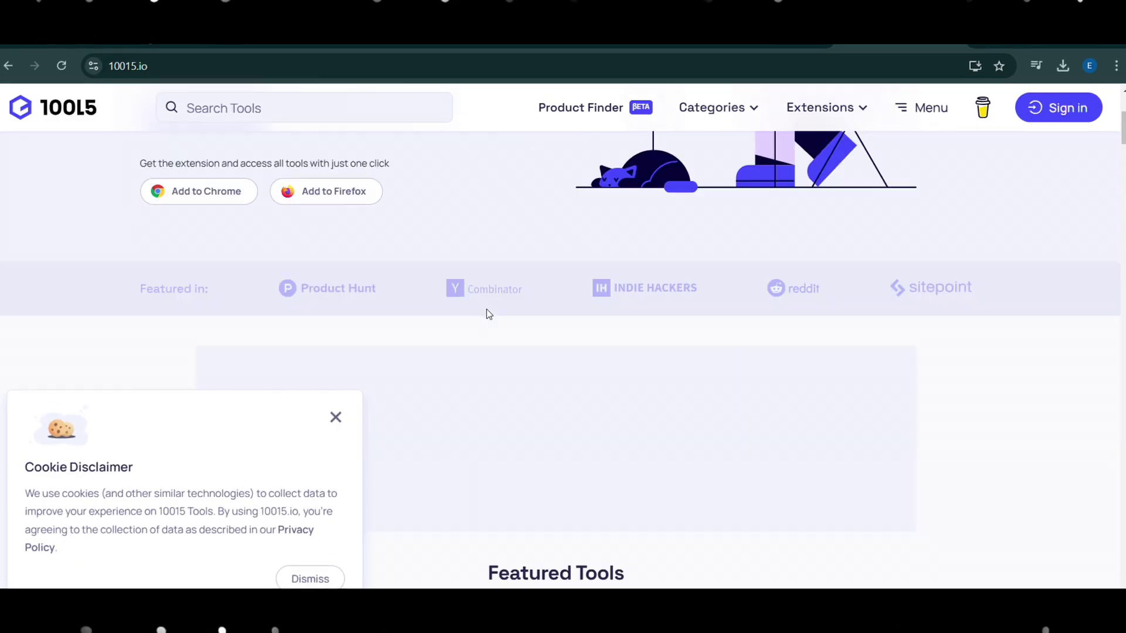
scroll(488, 314, down, 4)
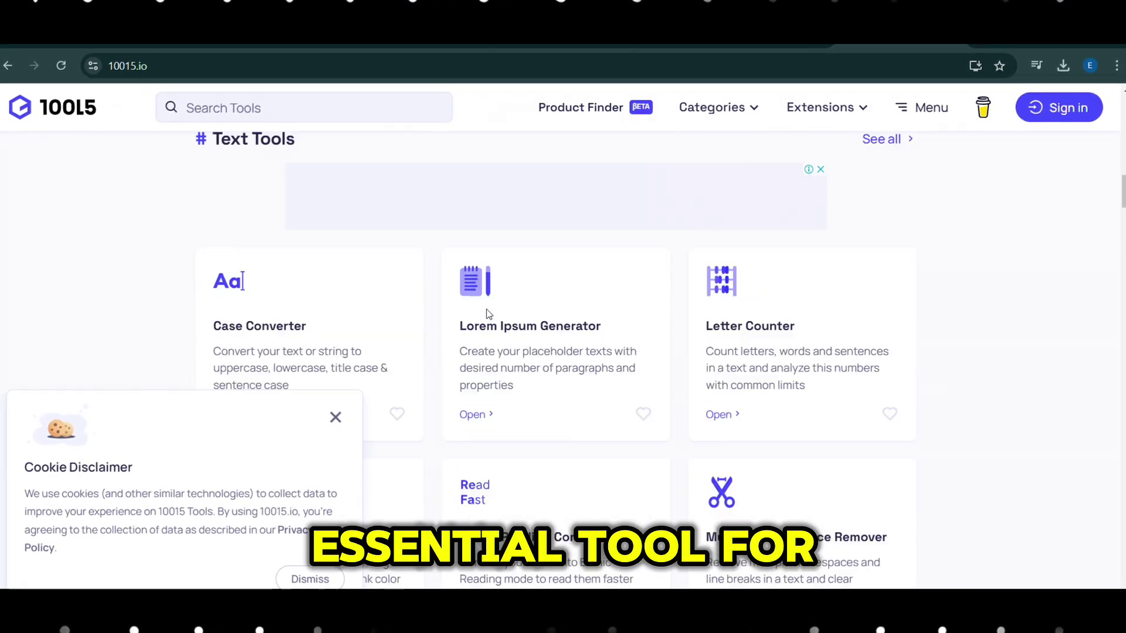
scroll(487, 316, up, 1)
Step: Dismiss the cookie notice and scroll down to the Tool Categories section
click(333, 418)
scroll(322, 428, down, 3)
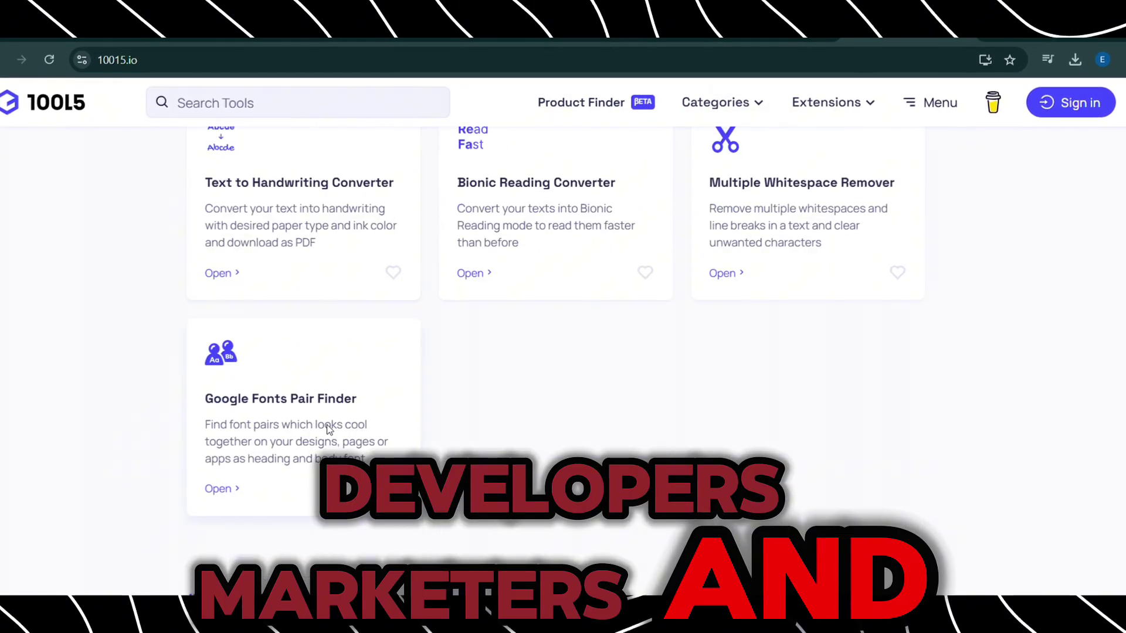
scroll(322, 428, up, 10)
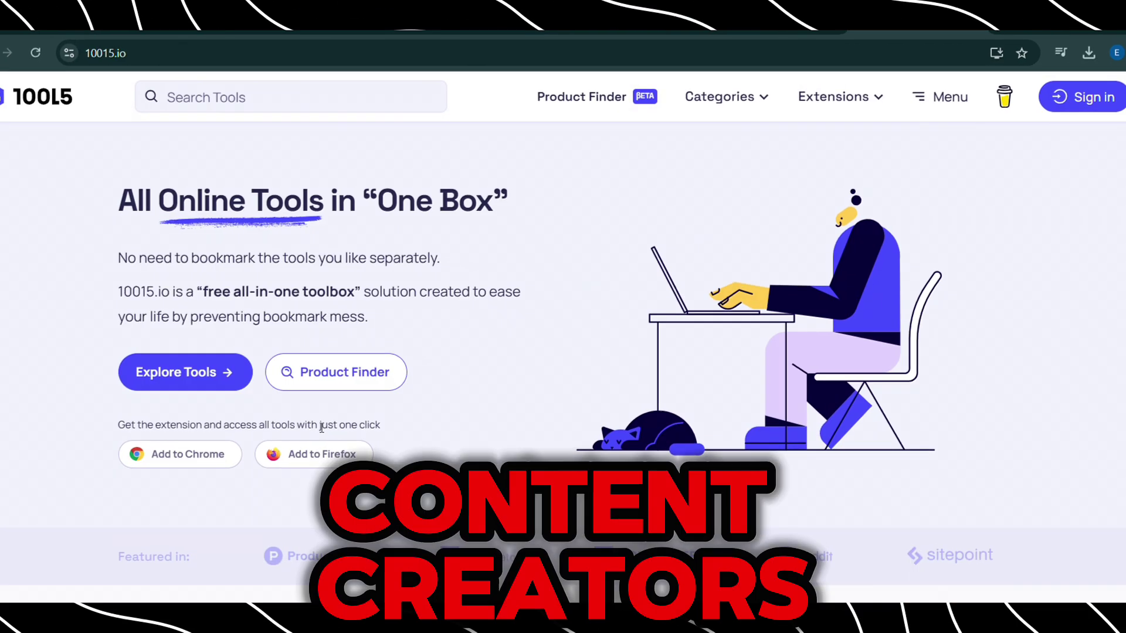
scroll(317, 428, down, 8)
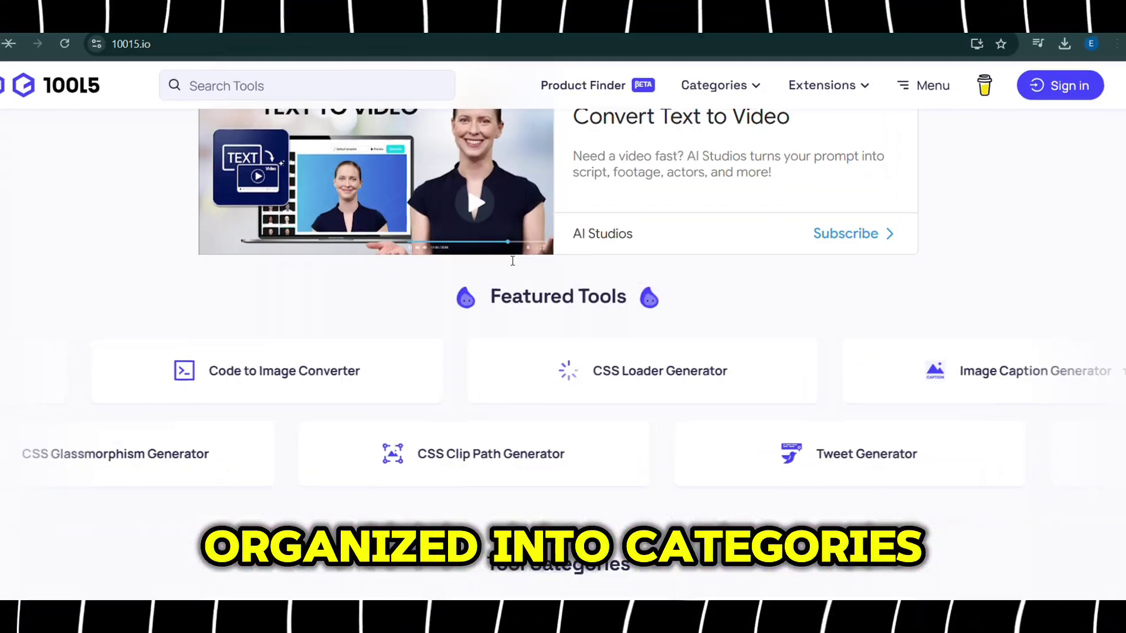
scroll(510, 258, down, 5)
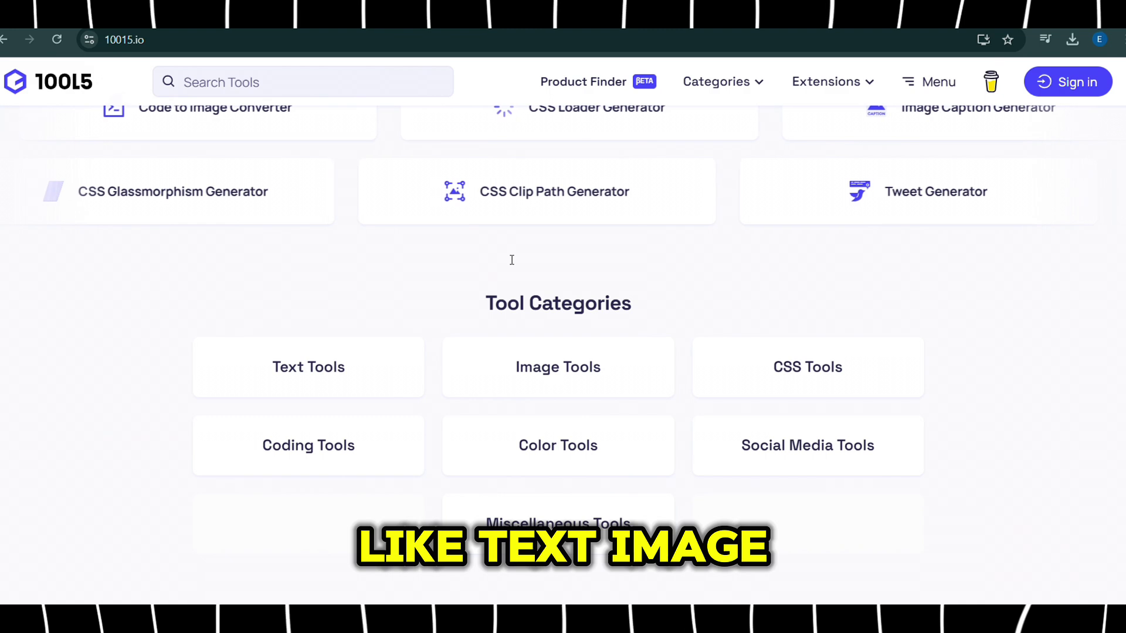
scroll(511, 259, down, 2)
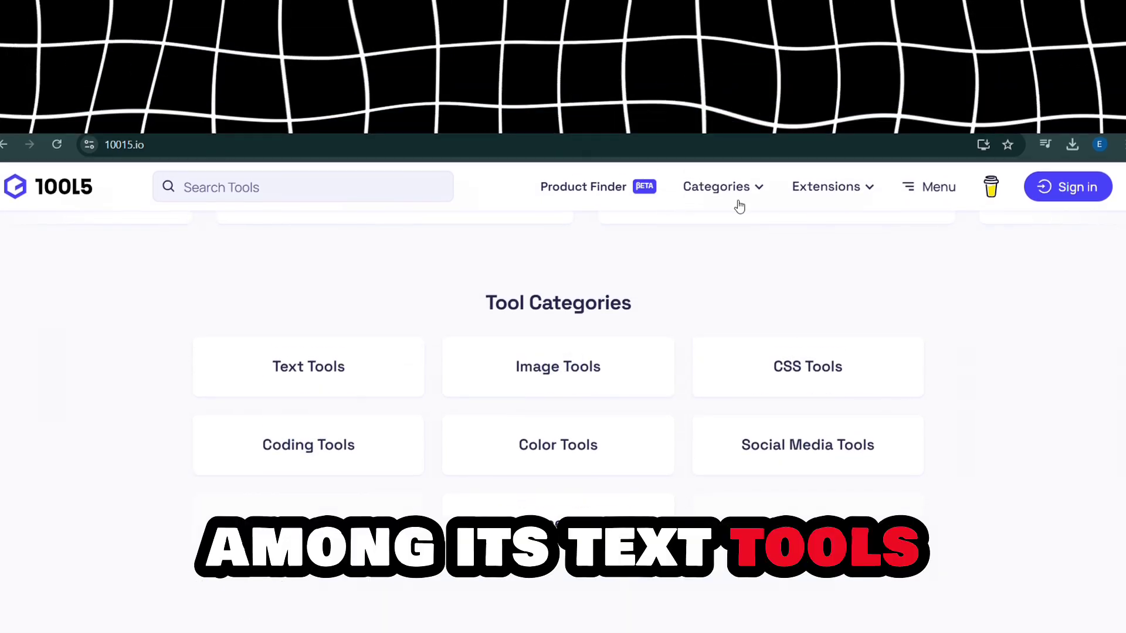
Step: Open Text Tools' Lorem Ipsum Generator and raise its paragraph count slider
mouse_move(721, 94)
click(710, 118)
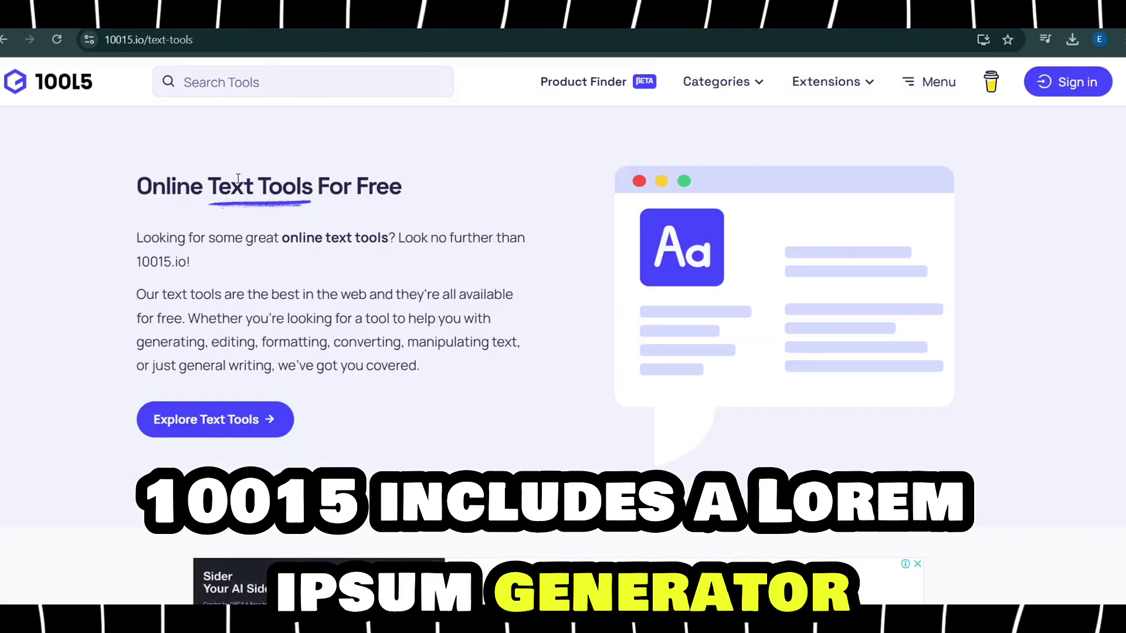
scroll(354, 340, down, 8)
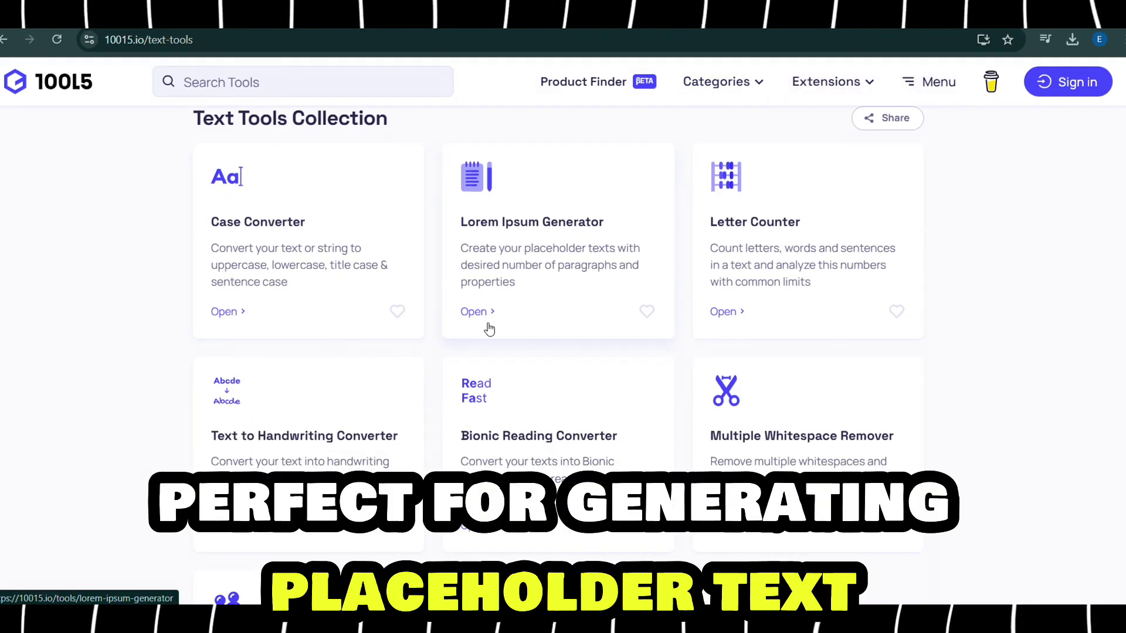
click(488, 324)
scroll(458, 323, down, 6)
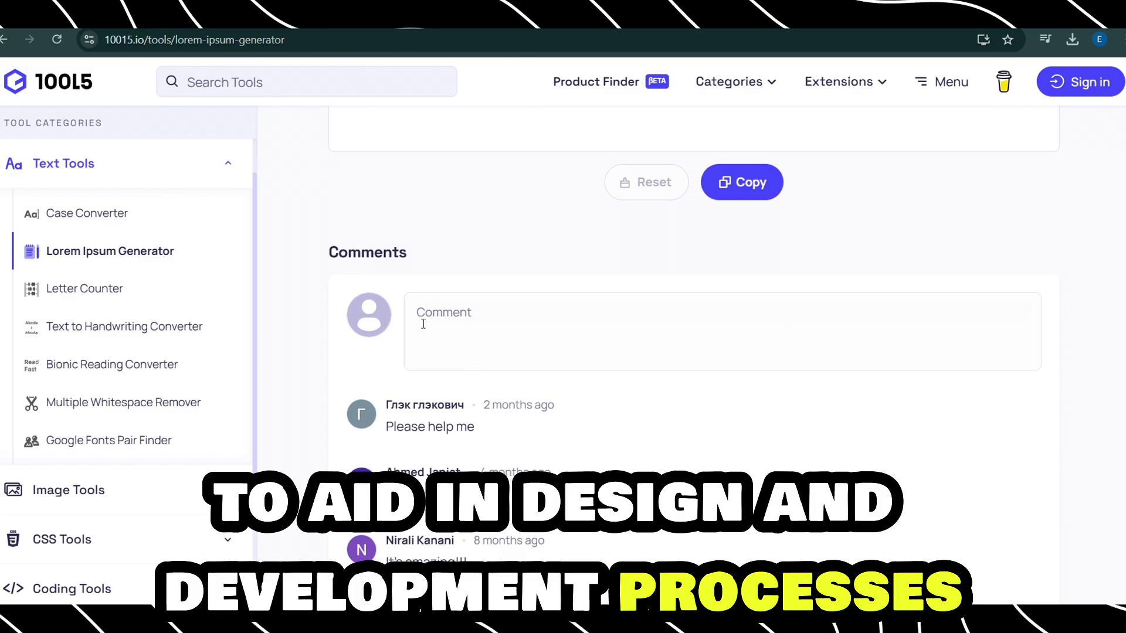
scroll(423, 325, up, 6)
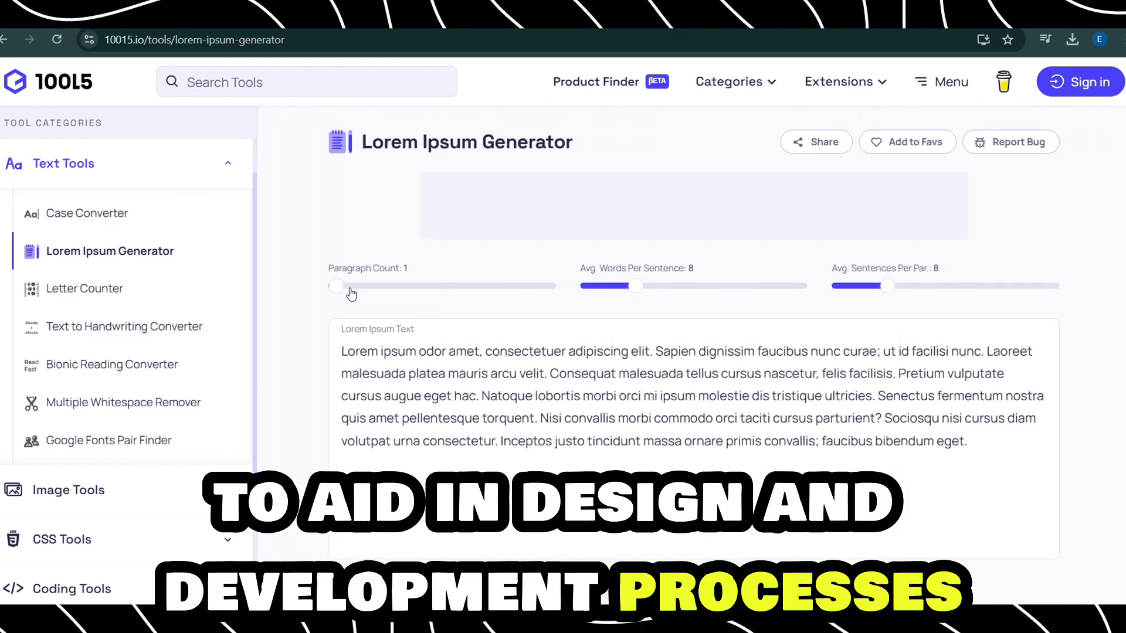
drag(351, 293, 356, 283)
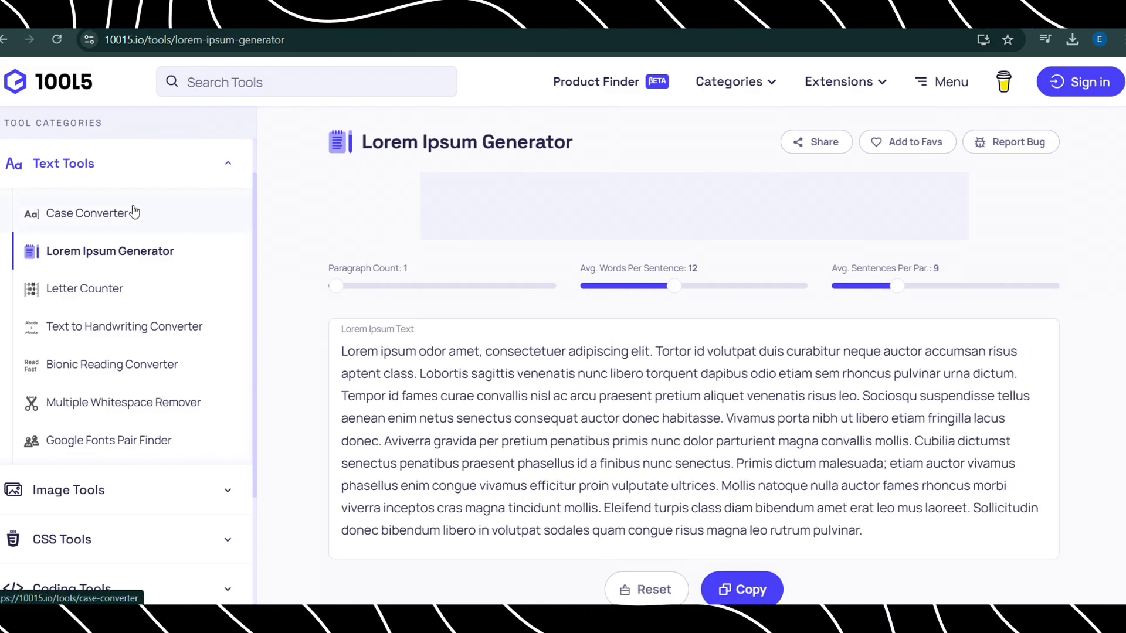
Step: Visit Case Converter, Letter Counter, Text to Handwriting Converter and Bionic Reading Converter
click(134, 212)
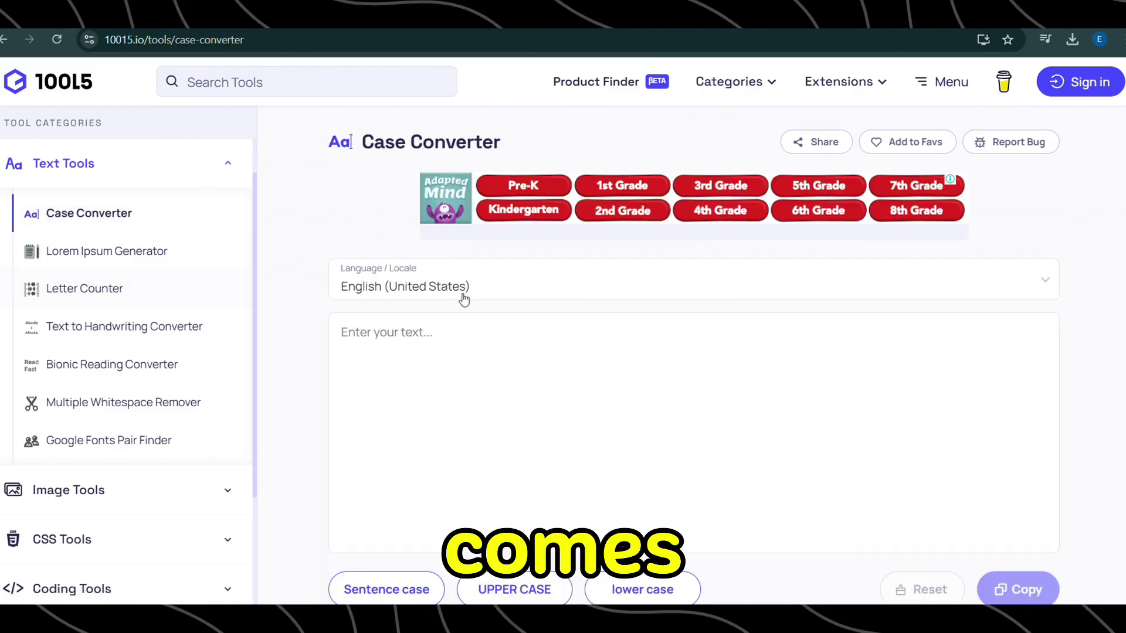
click(106, 289)
click(219, 326)
click(115, 364)
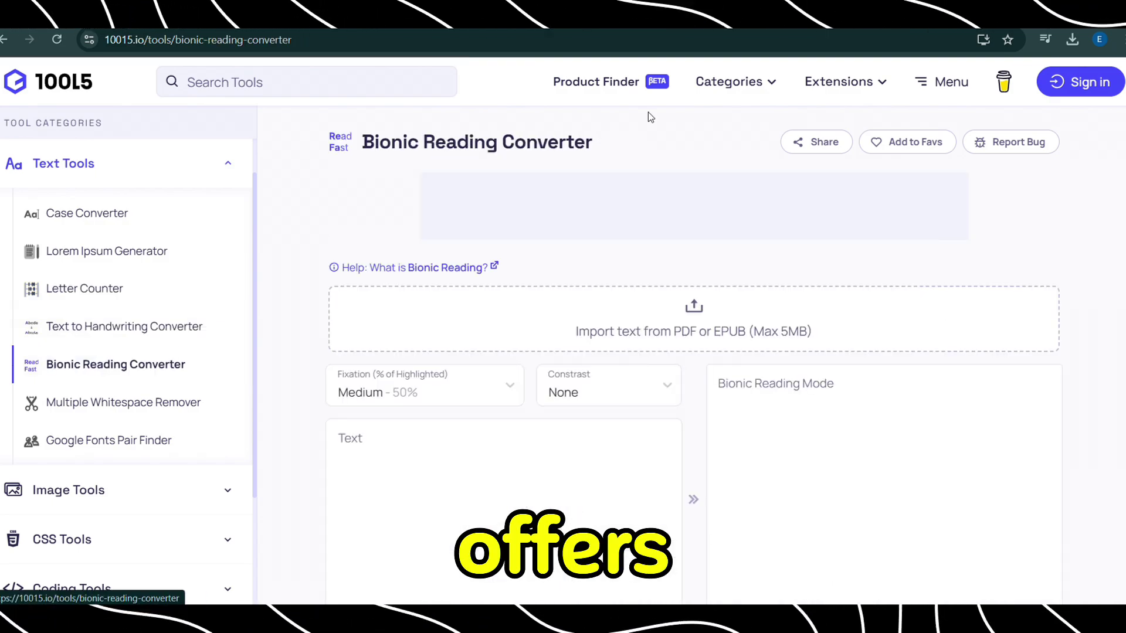
Step: Browse the Image Tools category
click(748, 167)
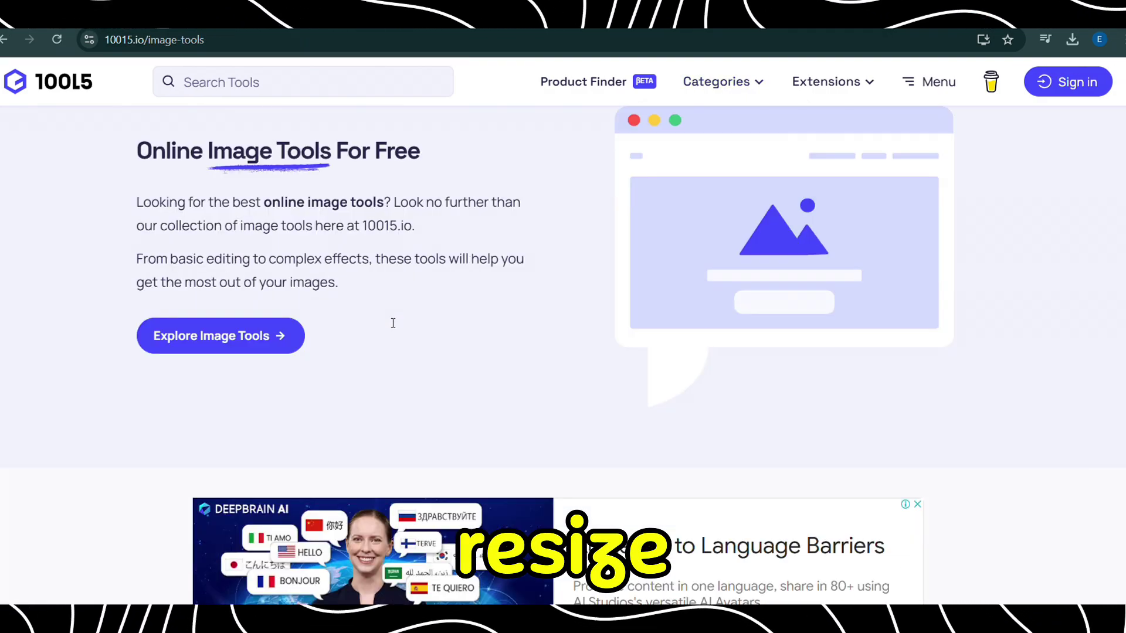
scroll(393, 321, down, 5)
scroll(392, 323, down, 4)
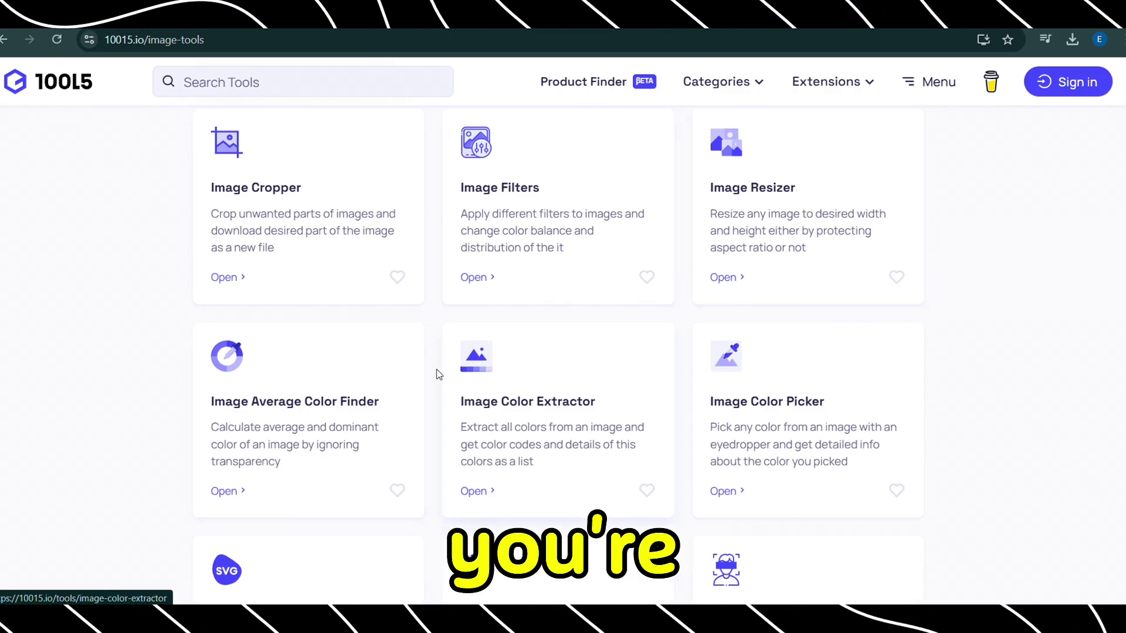
scroll(586, 427, down, 7)
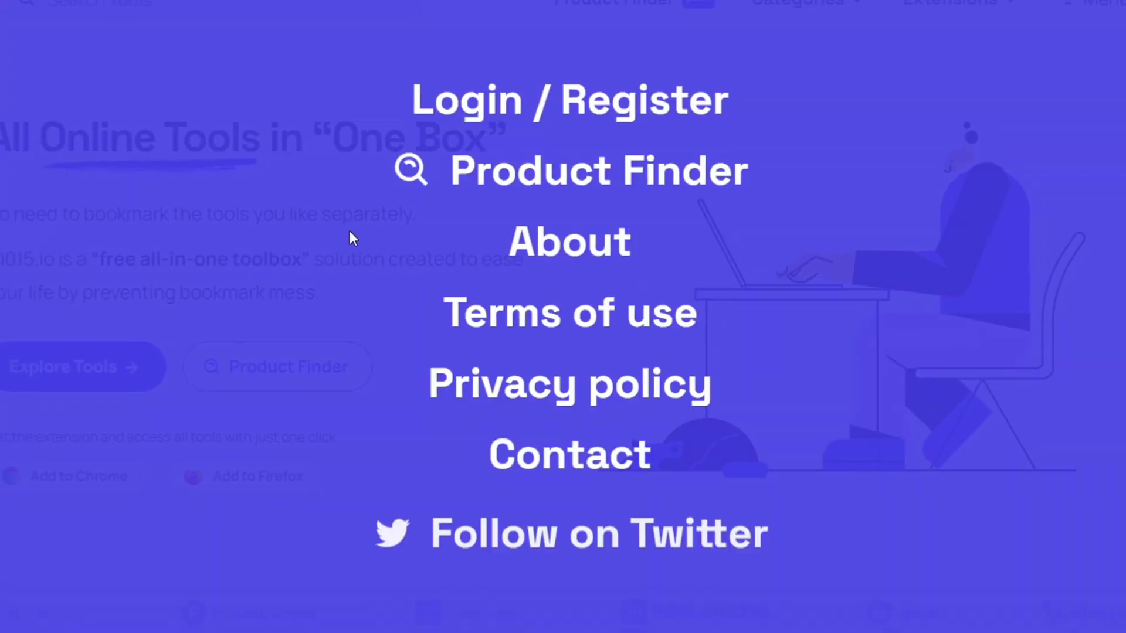
Step: View the Product Finder listings, then return to the 10015.io home page
click(598, 176)
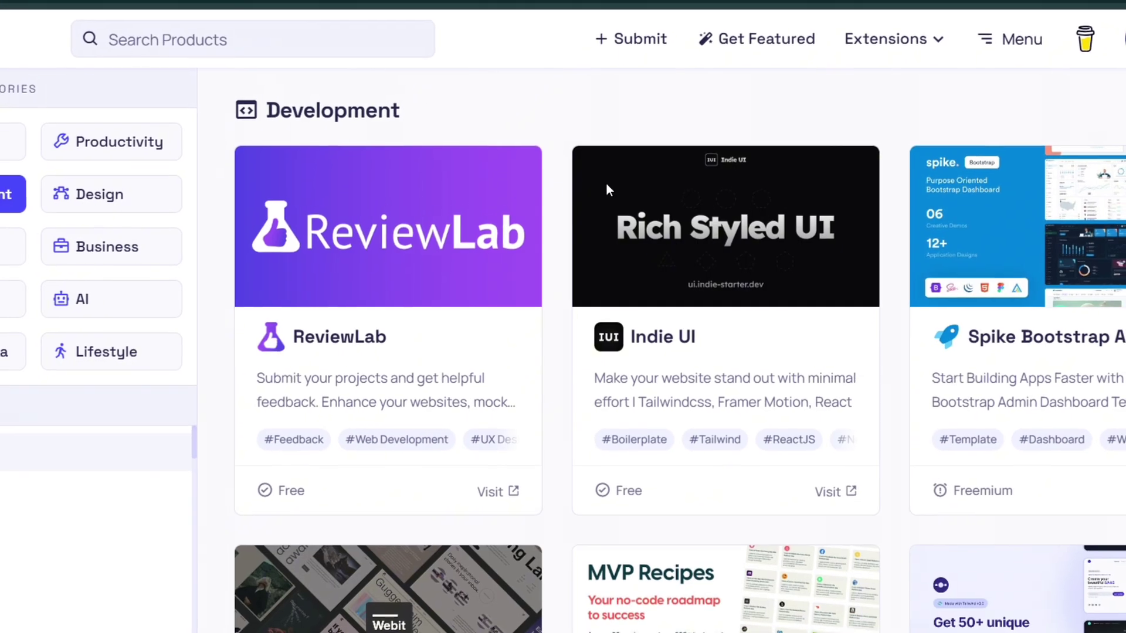
scroll(603, 188, down, 8)
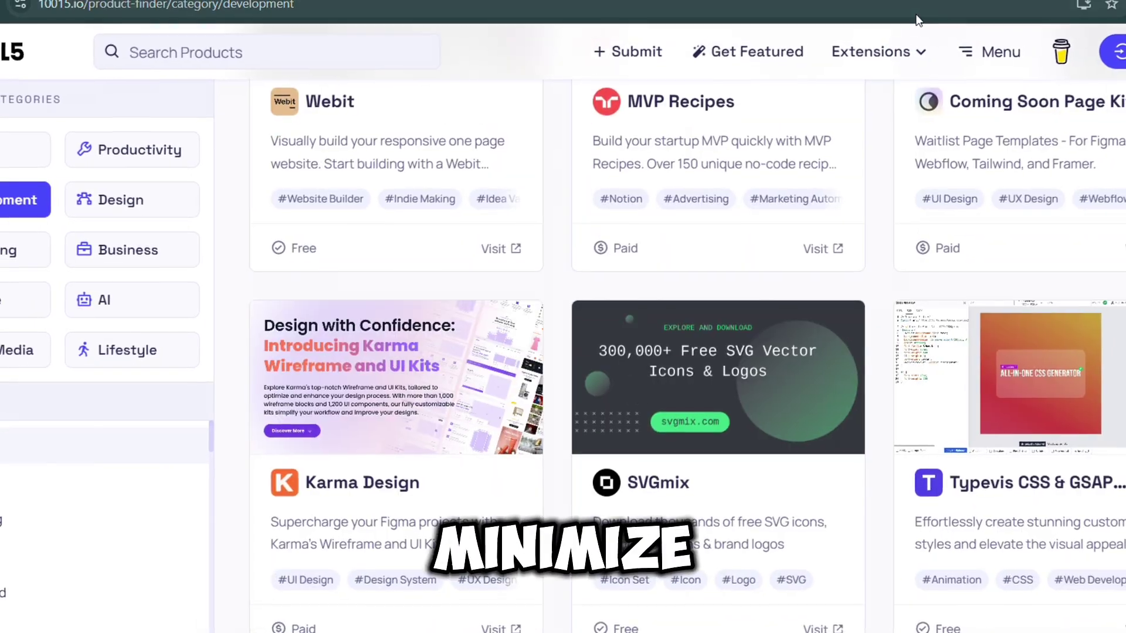
click(9, 53)
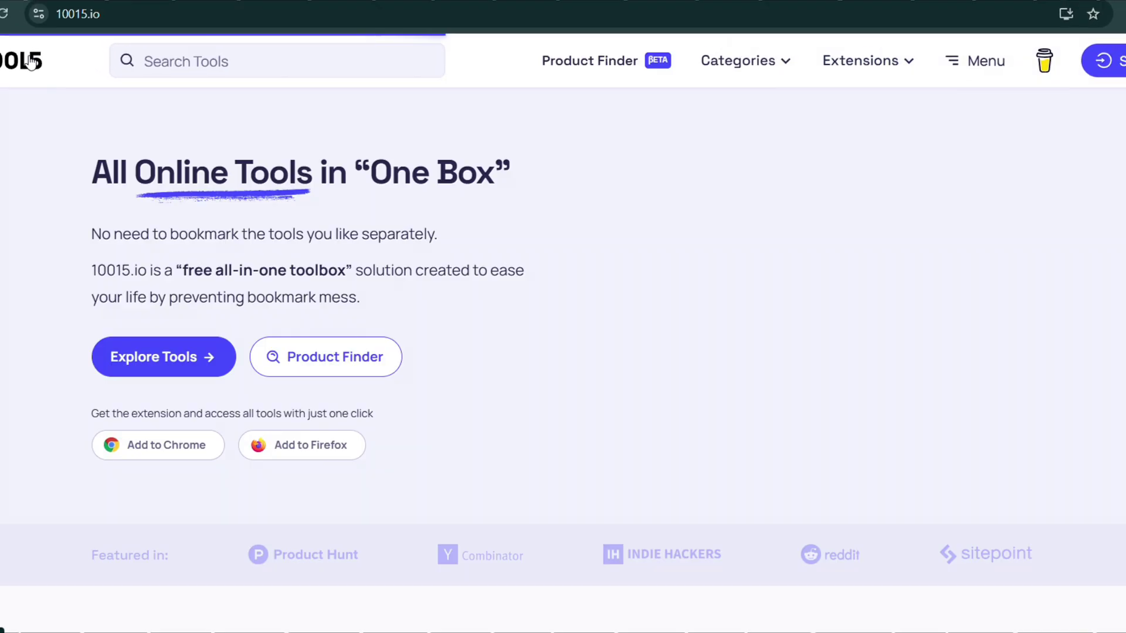
Step: Browse the Coding Tools category from the Categories menu
mouse_move(745, 65)
click(754, 239)
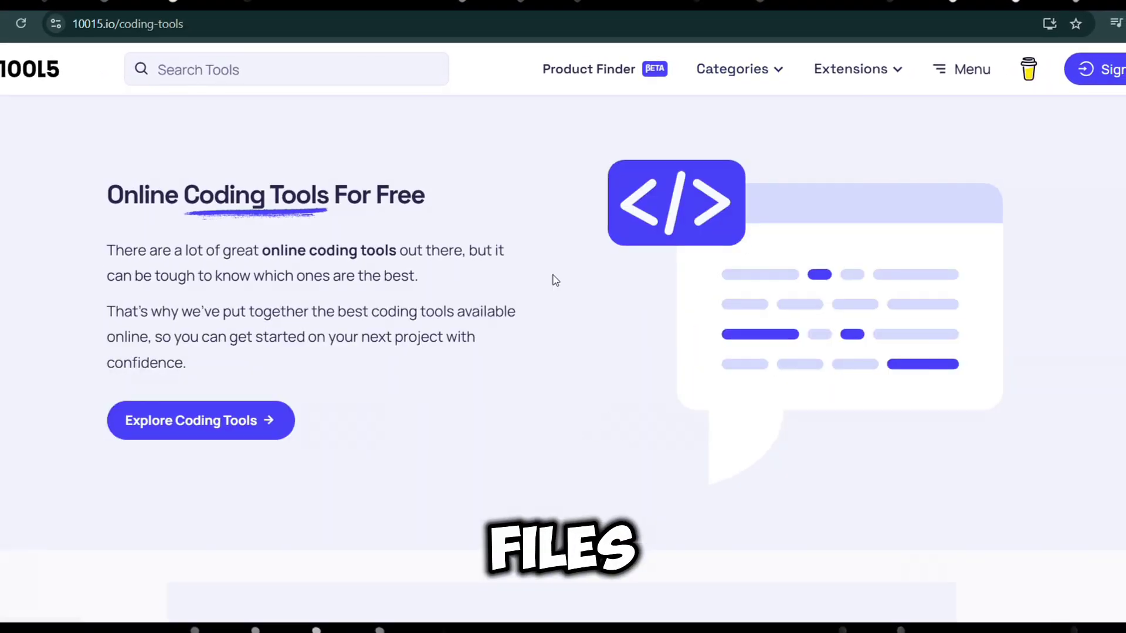
scroll(553, 279, down, 5)
scroll(302, 352, down, 7)
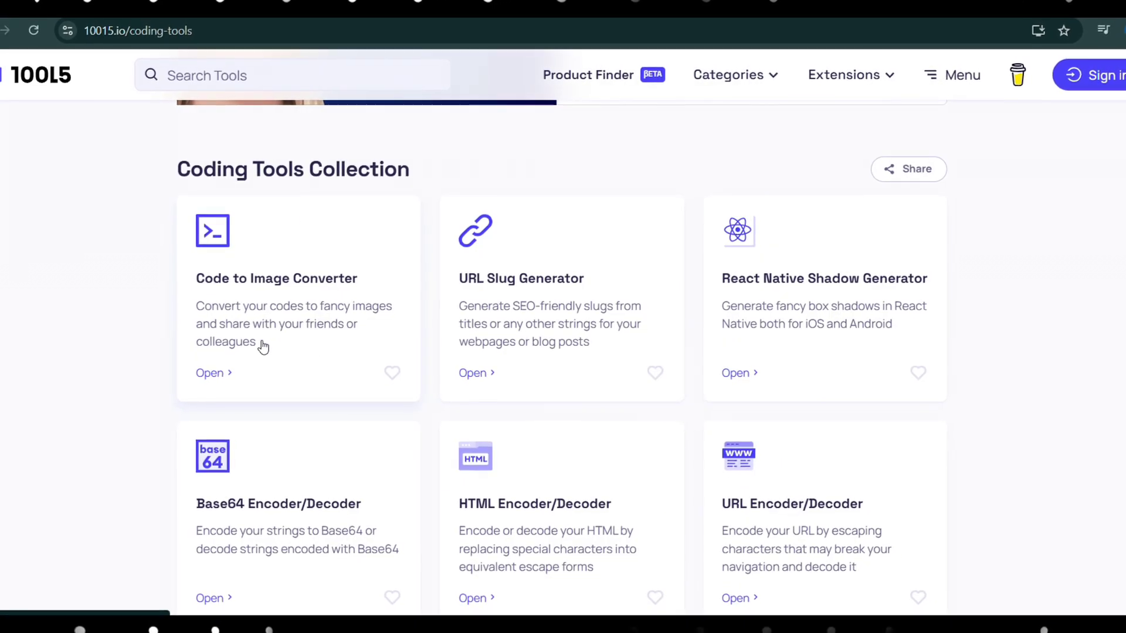
scroll(264, 347, down, 6)
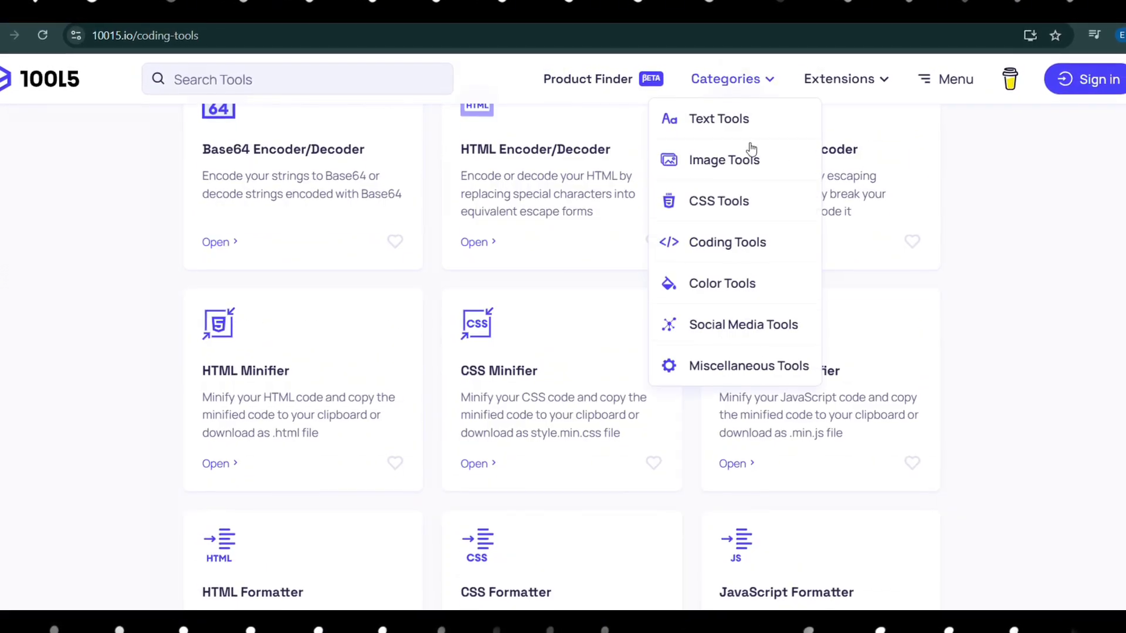
Step: Browse the CSS Tools category collection
click(710, 195)
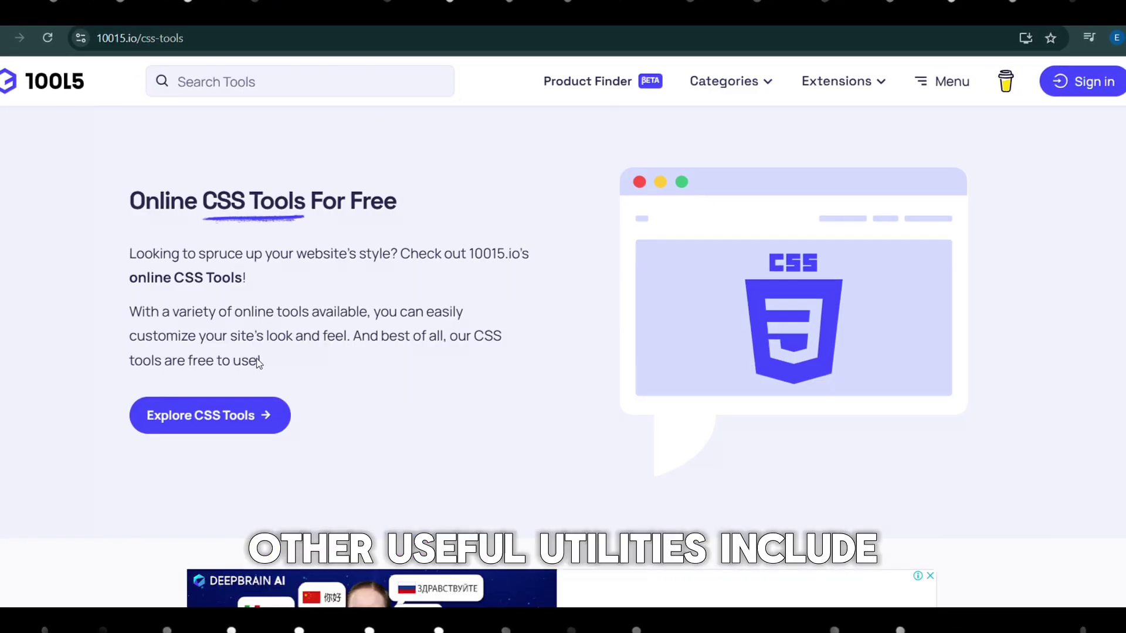
scroll(258, 362, down, 8)
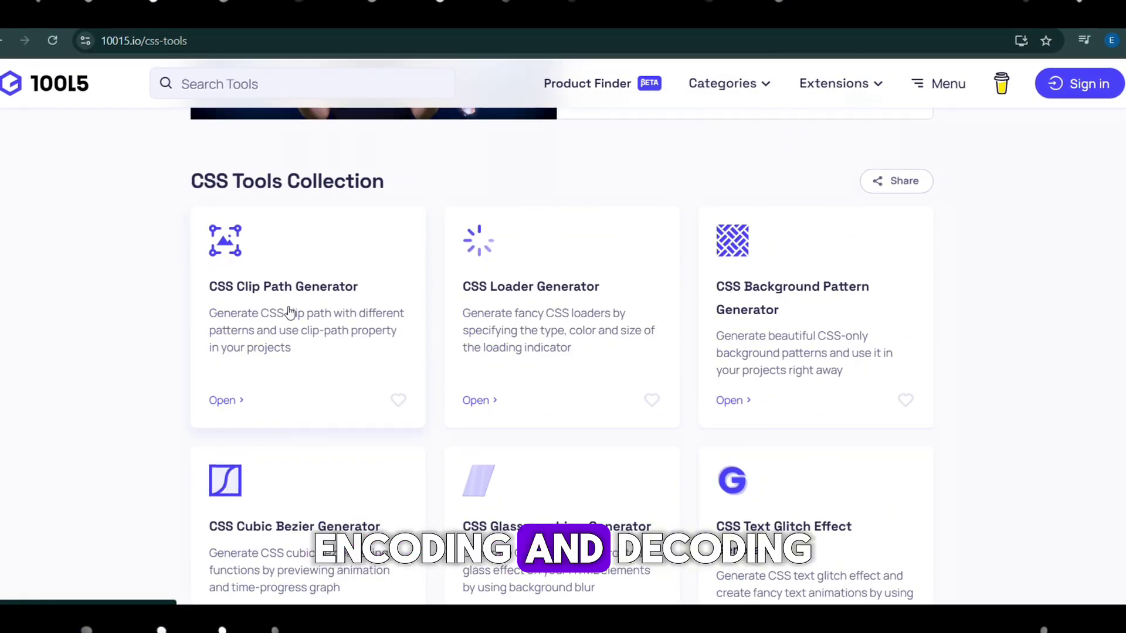
scroll(290, 312, down, 4)
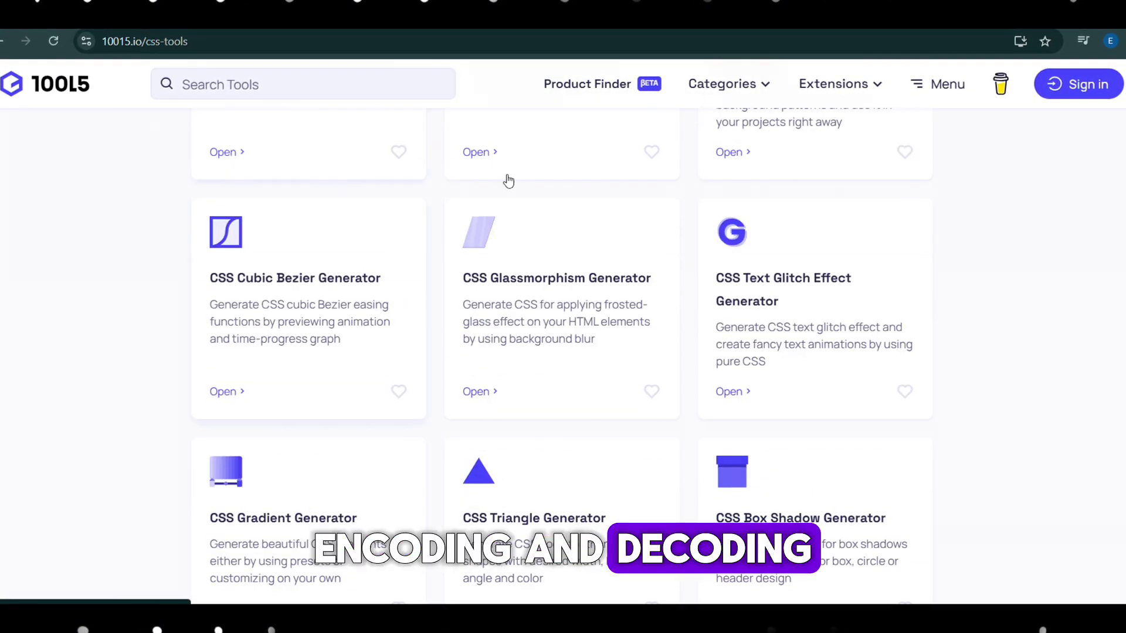
scroll(404, 477, down, 15)
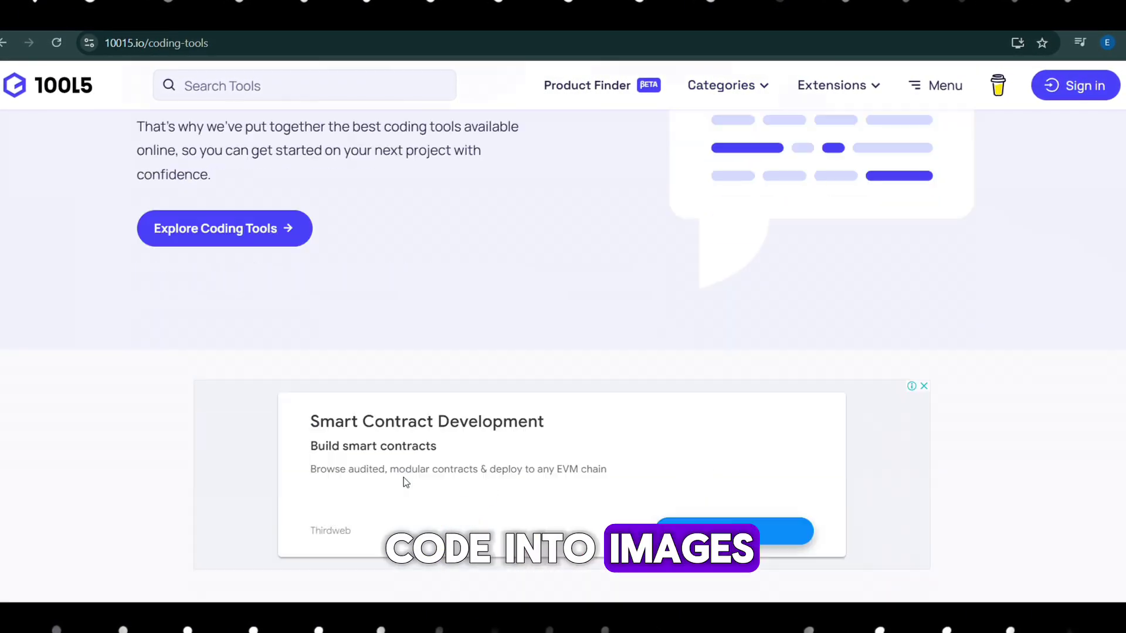
scroll(404, 482, down, 5)
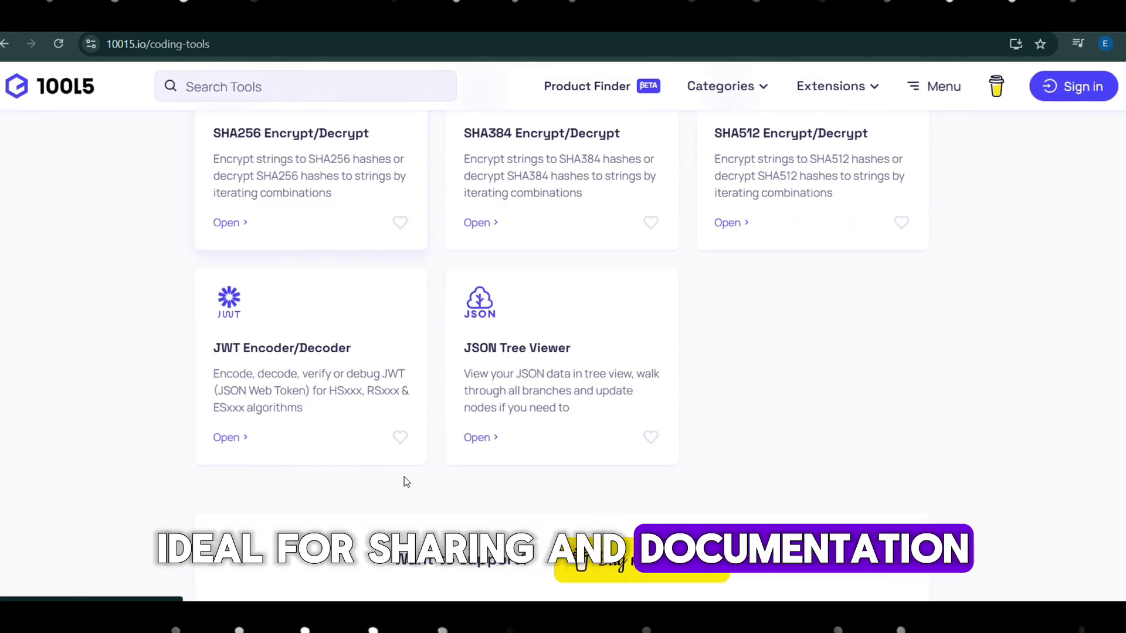
Step: Open Color Shades Generator and RGBA to HEX Converter, ending on Color Mixer
click(705, 301)
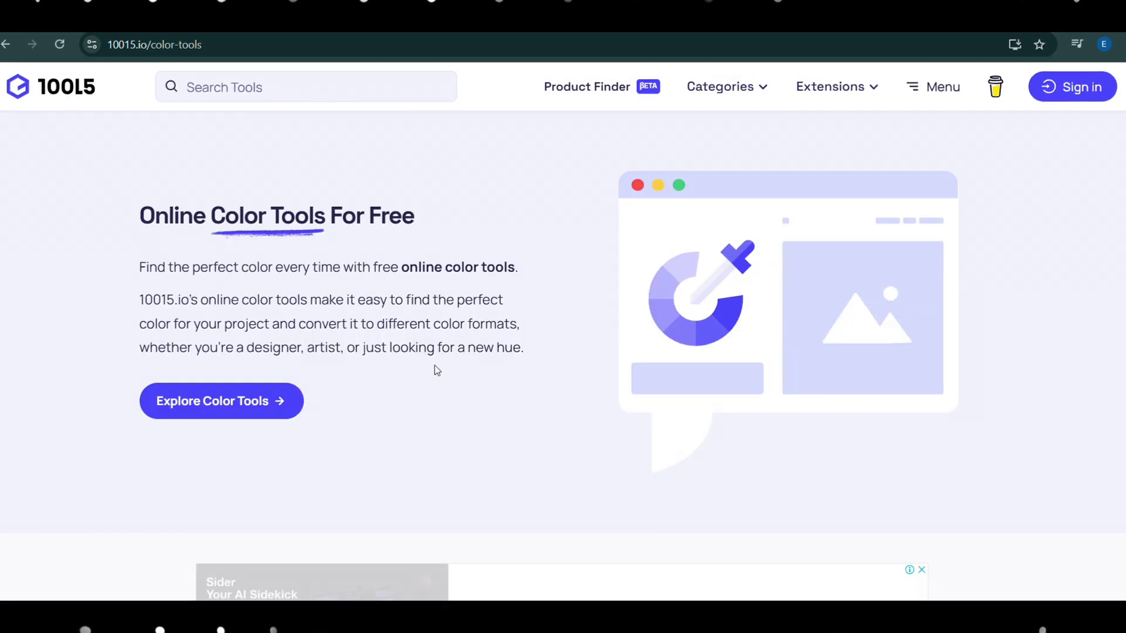
scroll(435, 365, down, 10)
click(264, 430)
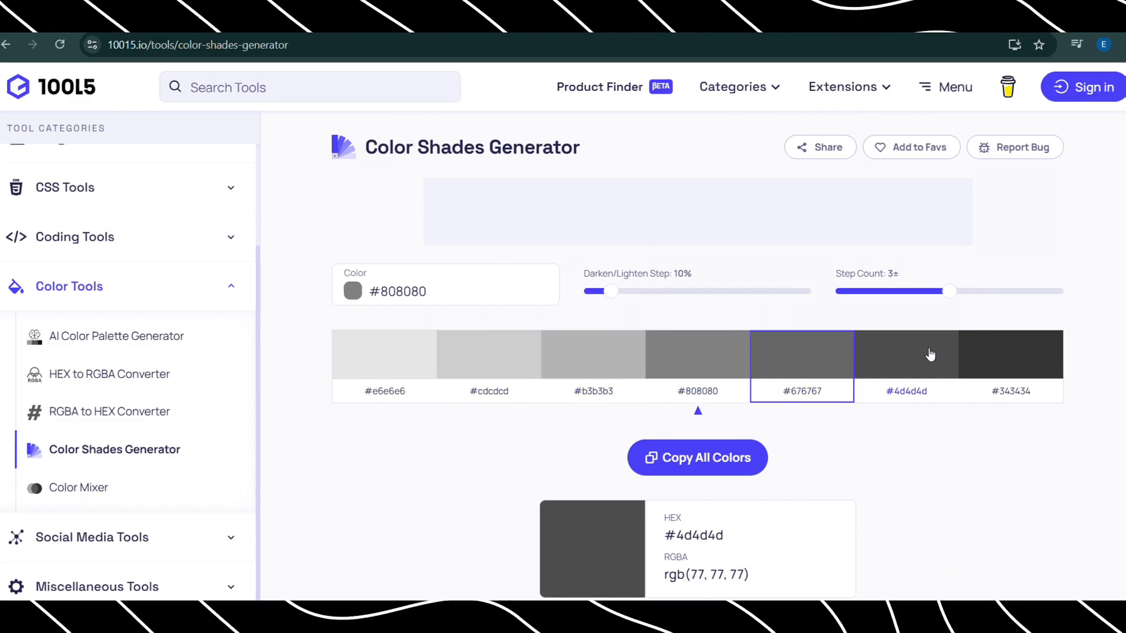
click(95, 414)
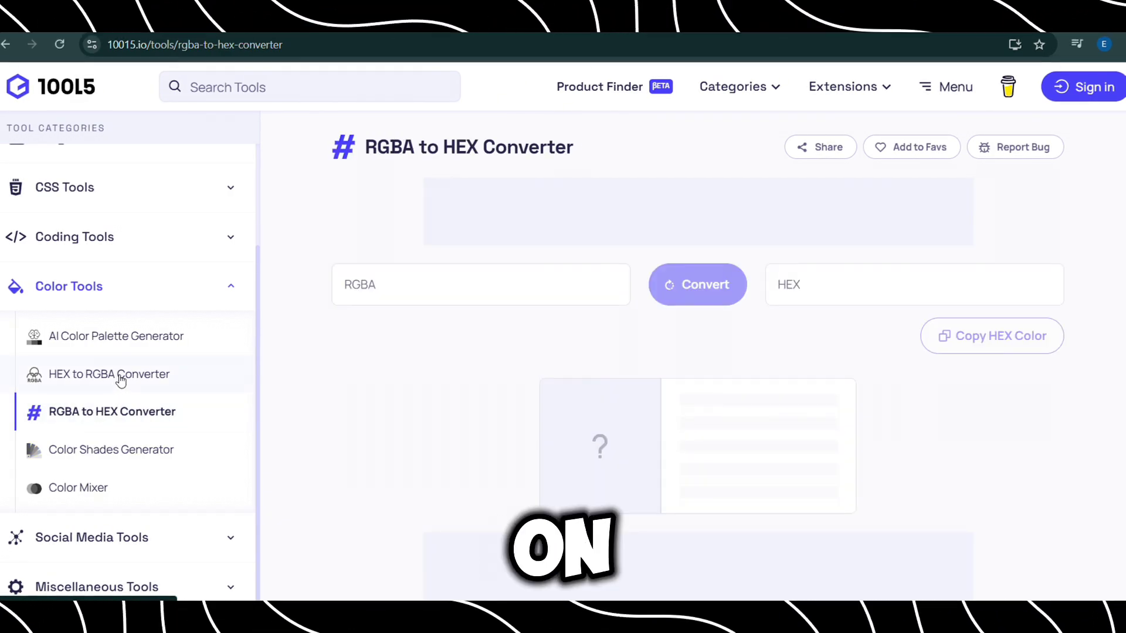
click(136, 457)
click(79, 488)
scroll(246, 344, down, 3)
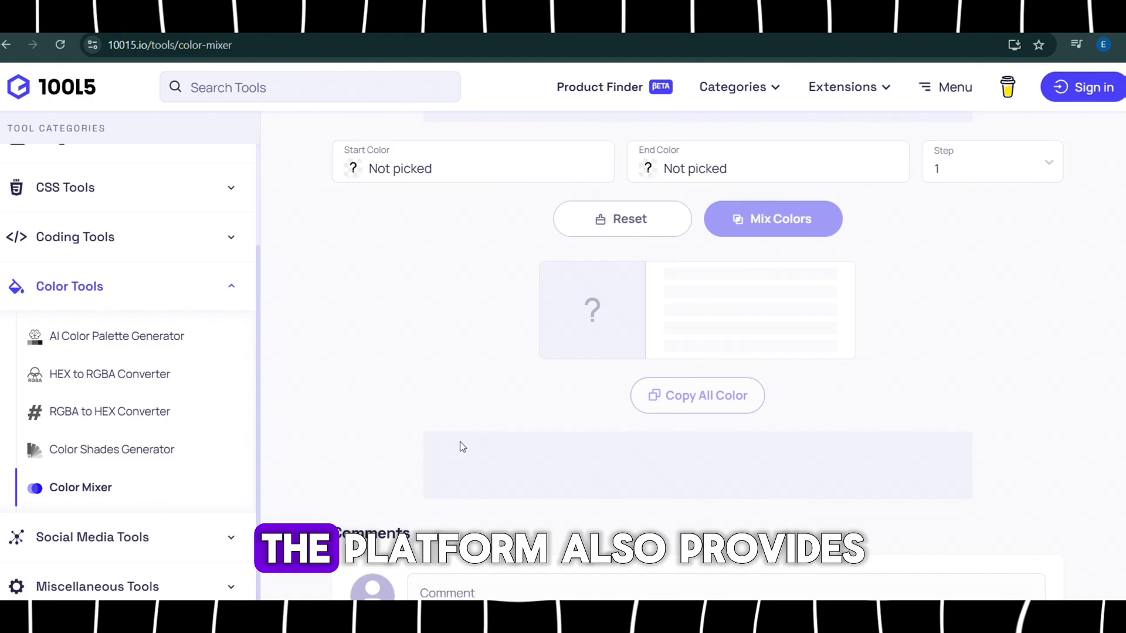
Step: Open 10015 Tools' Social Media Tools collection and browse to the Instagram Post Generator
click(739, 343)
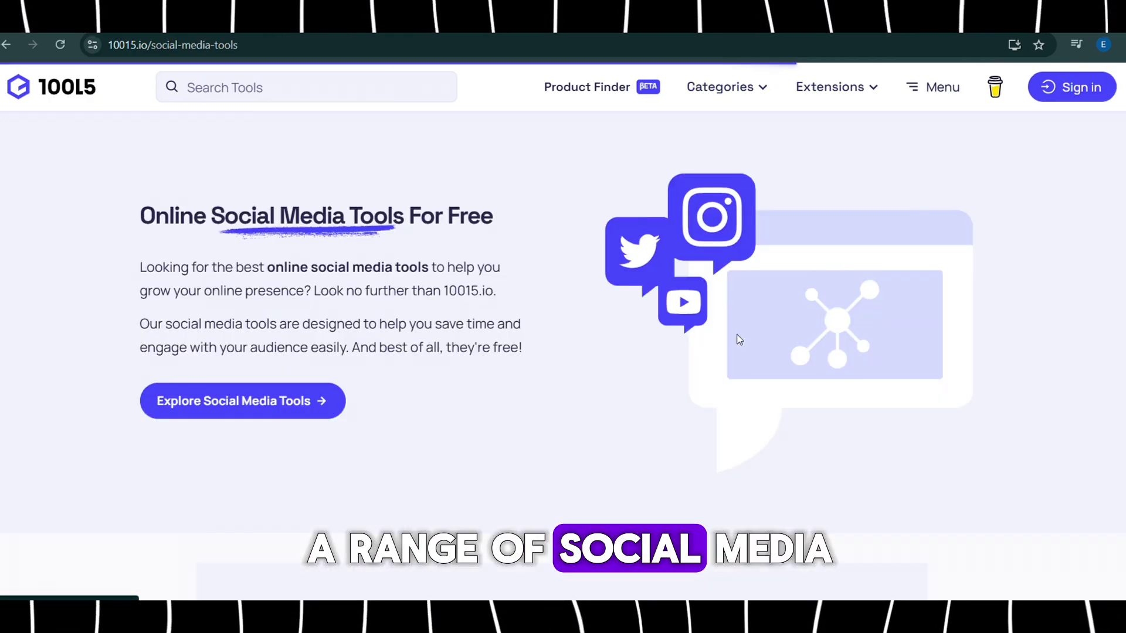
scroll(322, 447, down, 6)
scroll(322, 447, up, 5)
scroll(324, 448, down, 6)
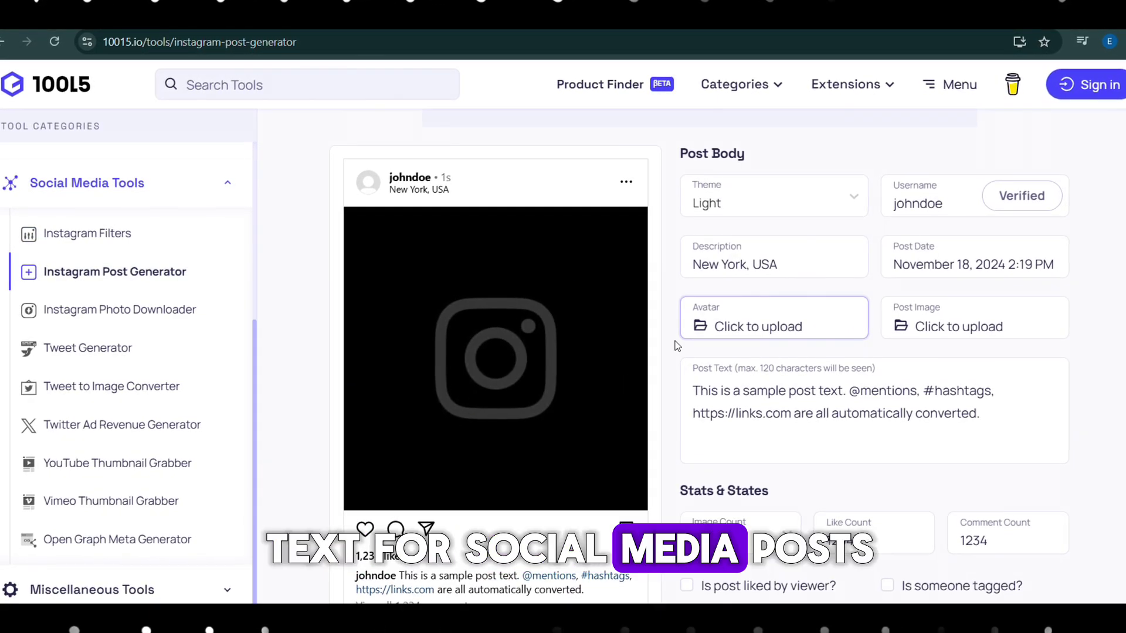
scroll(213, 160, down, 5)
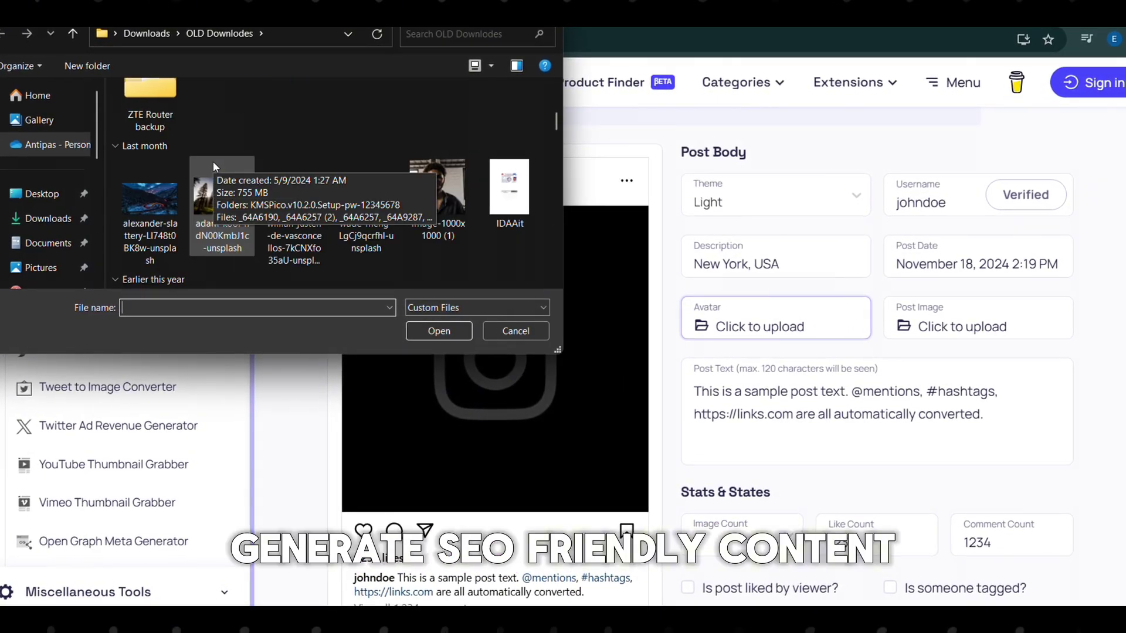
Step: Choose a photo and upload it as the mock Instagram post's avatar
click(197, 210)
click(438, 331)
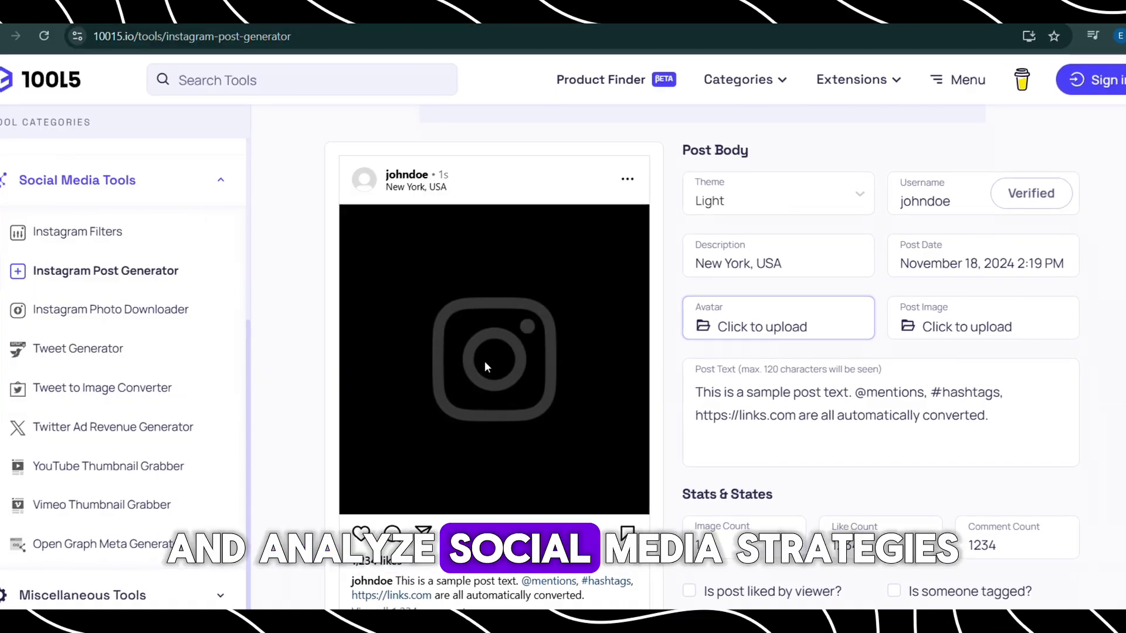
scroll(744, 338, down, 5)
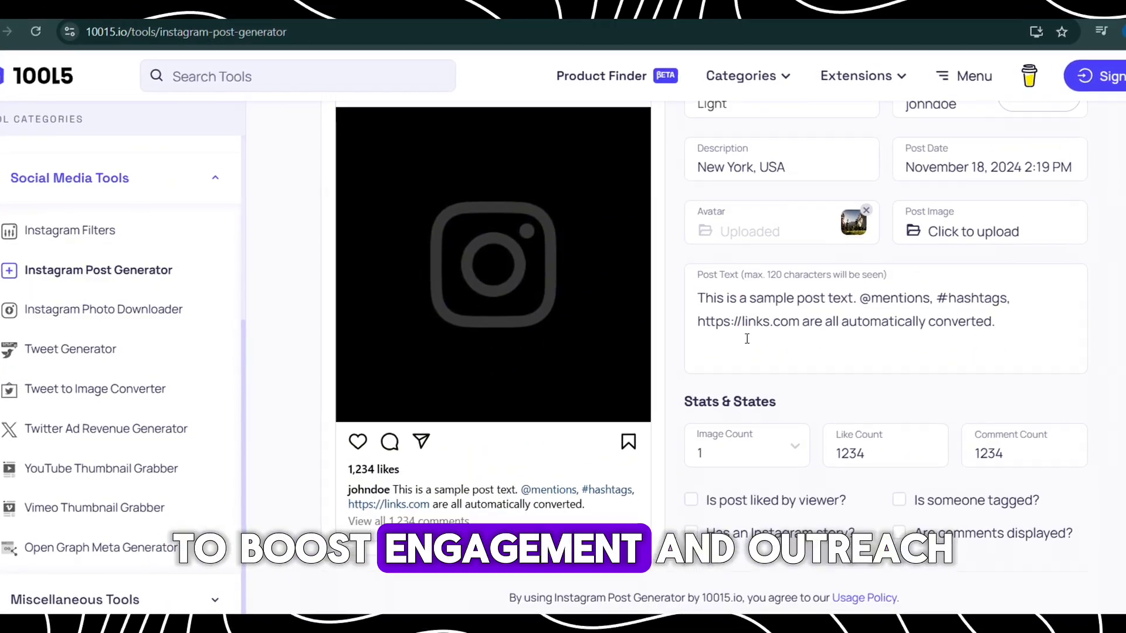
scroll(748, 340, up, 4)
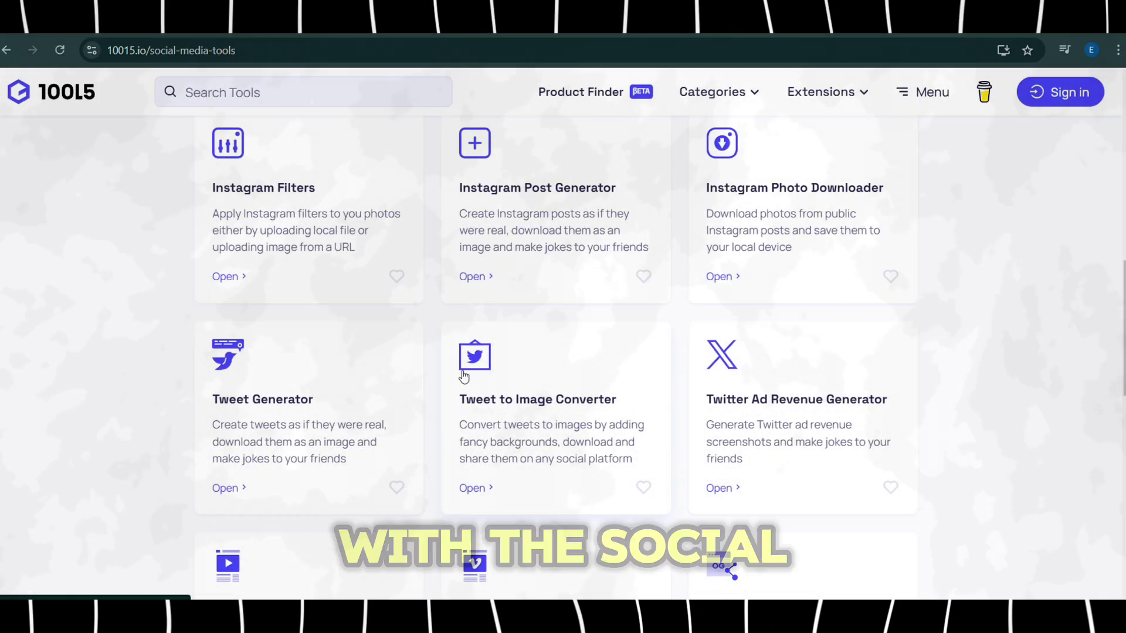
Step: Scroll through the social media tools and open the Instagram Photo Downloader
scroll(461, 373, down, 4)
scroll(445, 378, down, 3)
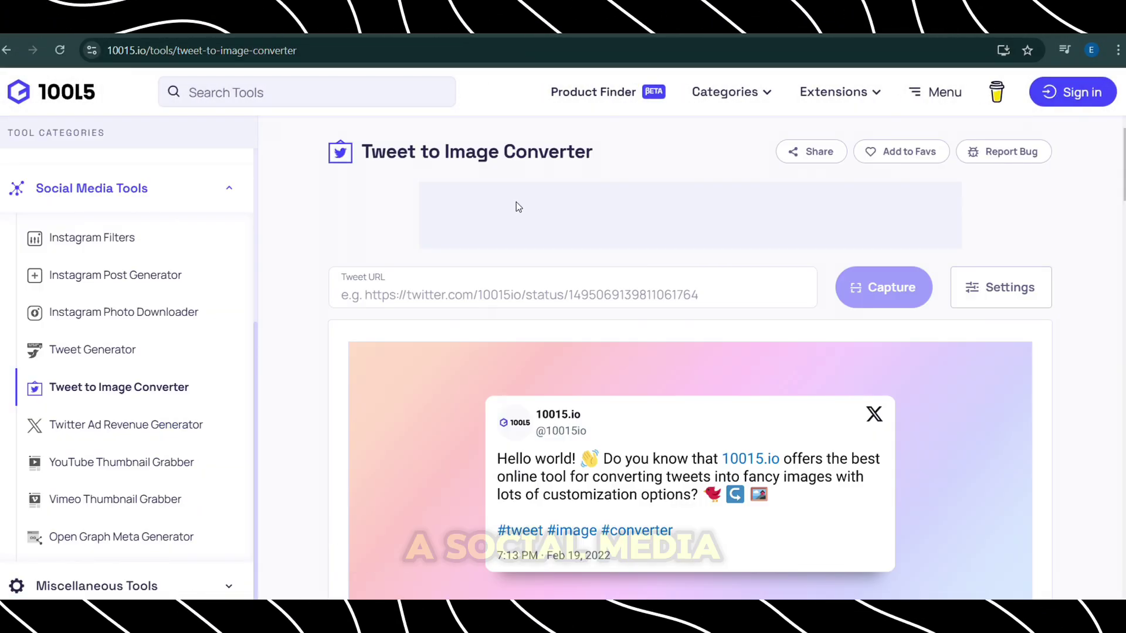
scroll(513, 413, down, 3)
scroll(512, 412, up, 2)
scroll(452, 377, down, 1)
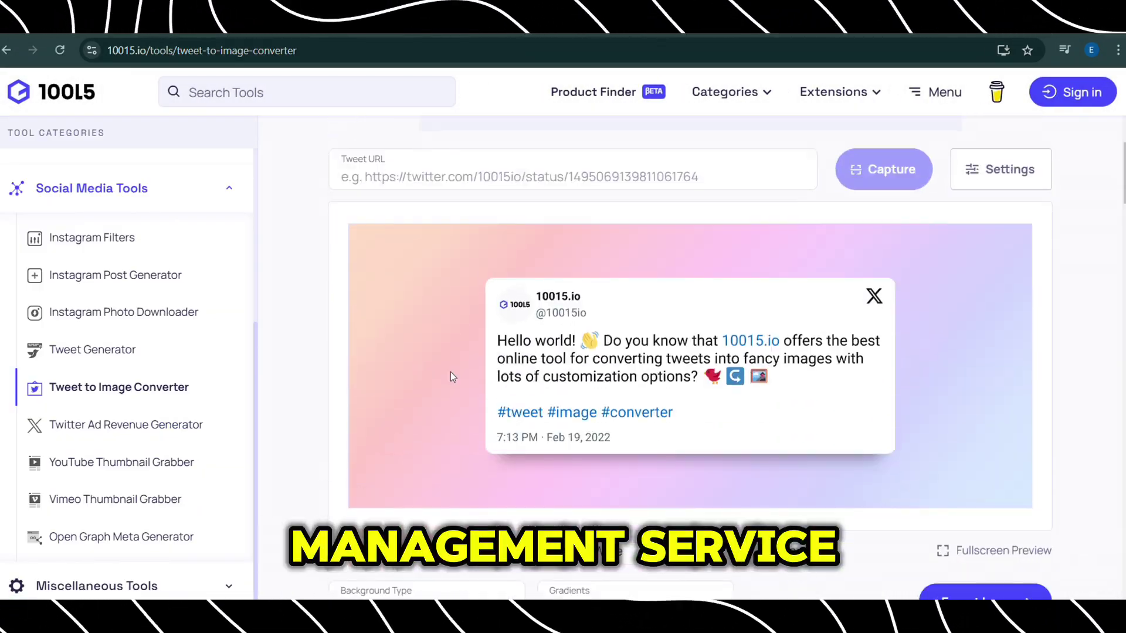
scroll(150, 218, up, 4)
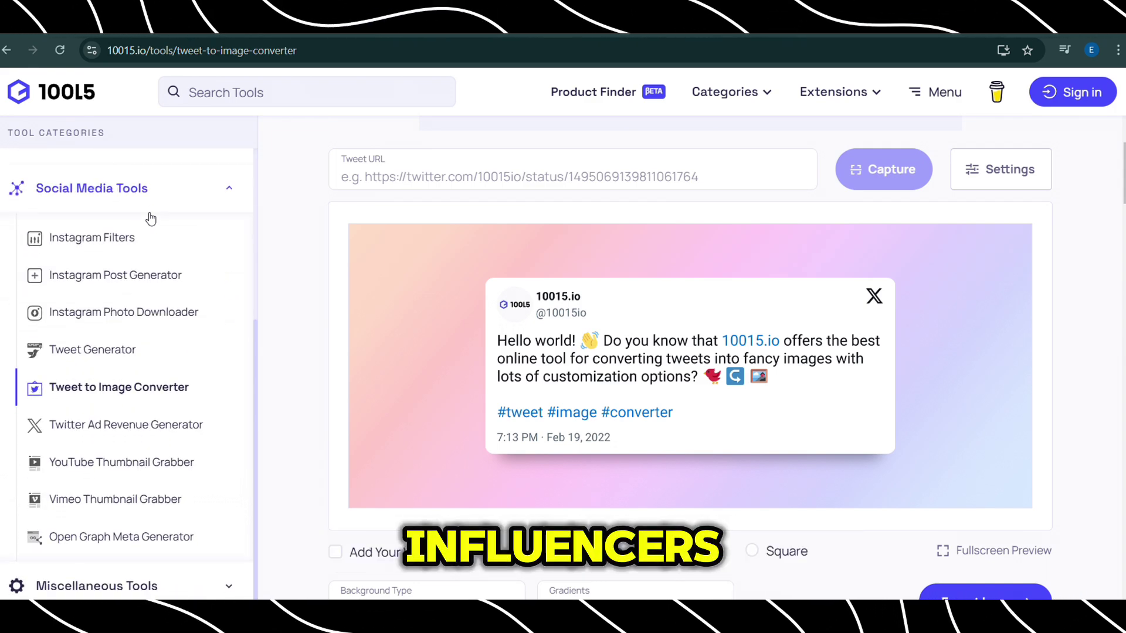
click(102, 302)
scroll(396, 417, down, 8)
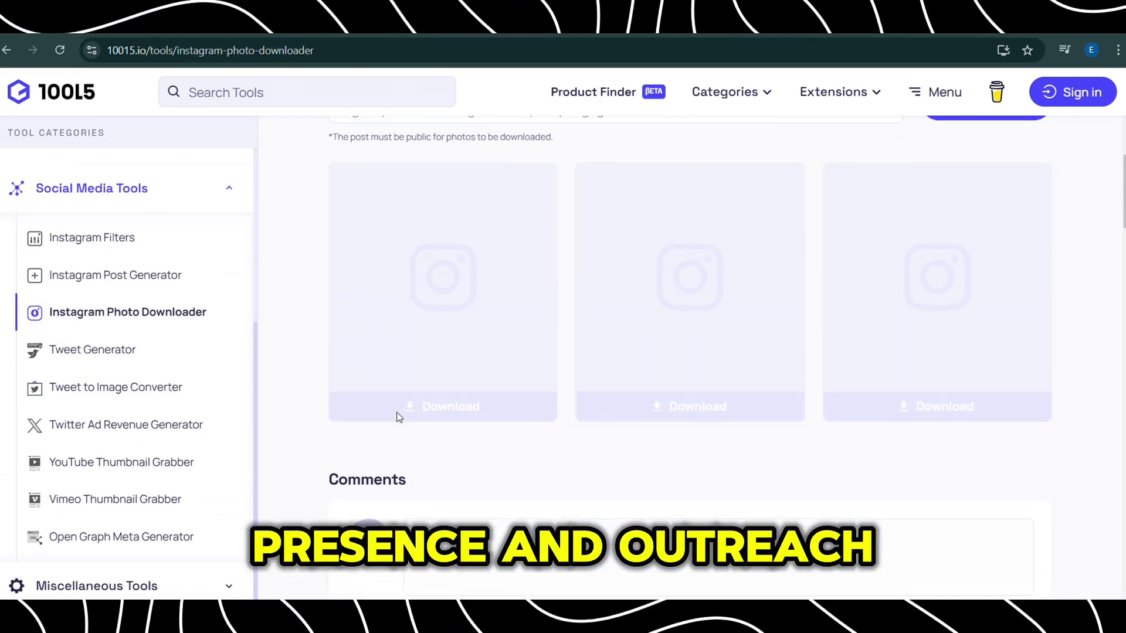
scroll(394, 414, up, 8)
mouse_move(683, 105)
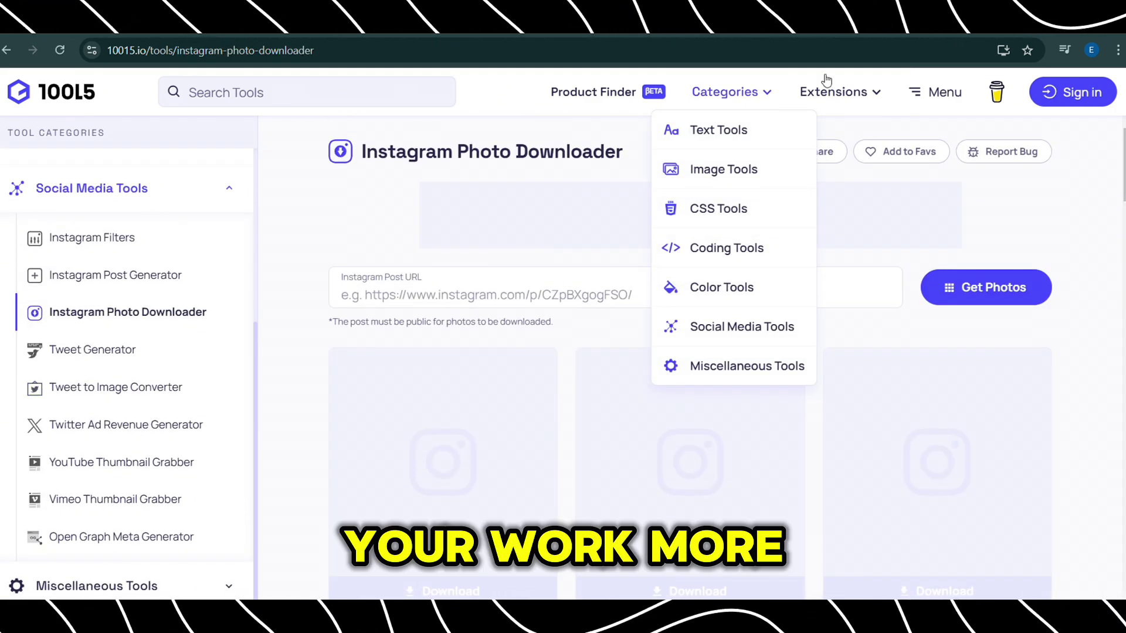
mouse_move(706, 89)
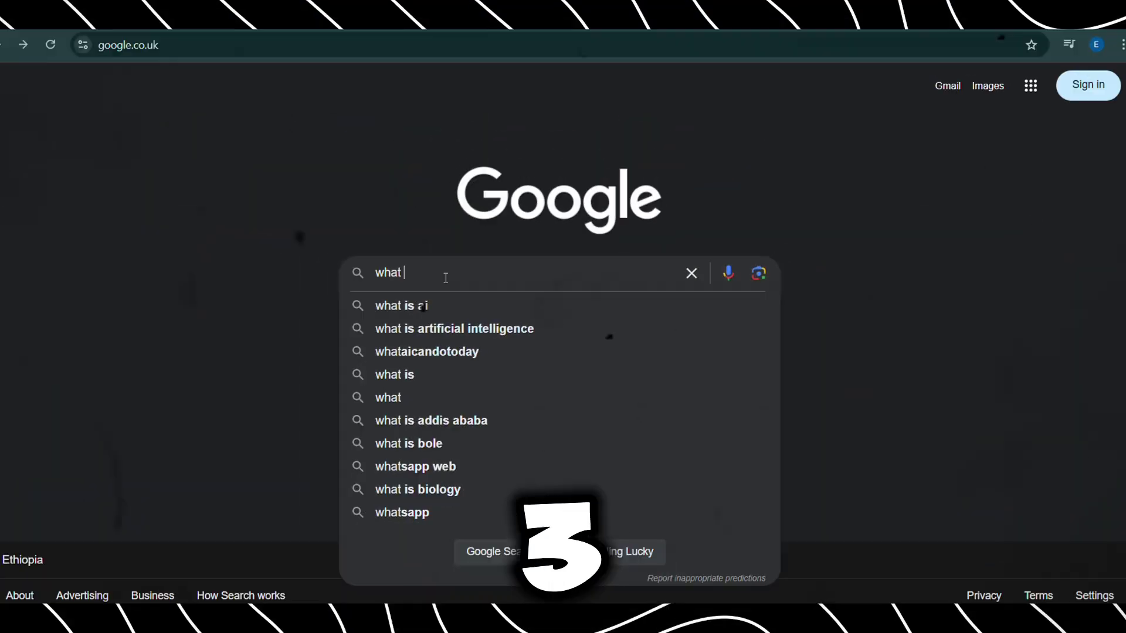
Step: Search Google for 'what ai can do Today'
text(ai can do Today)
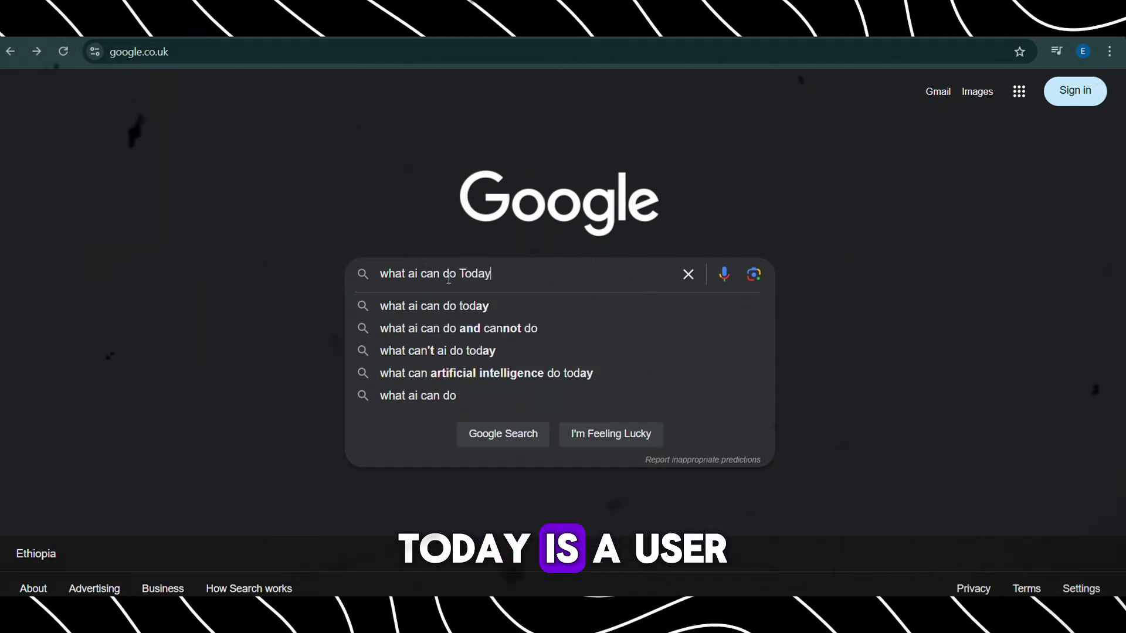
key(Return)
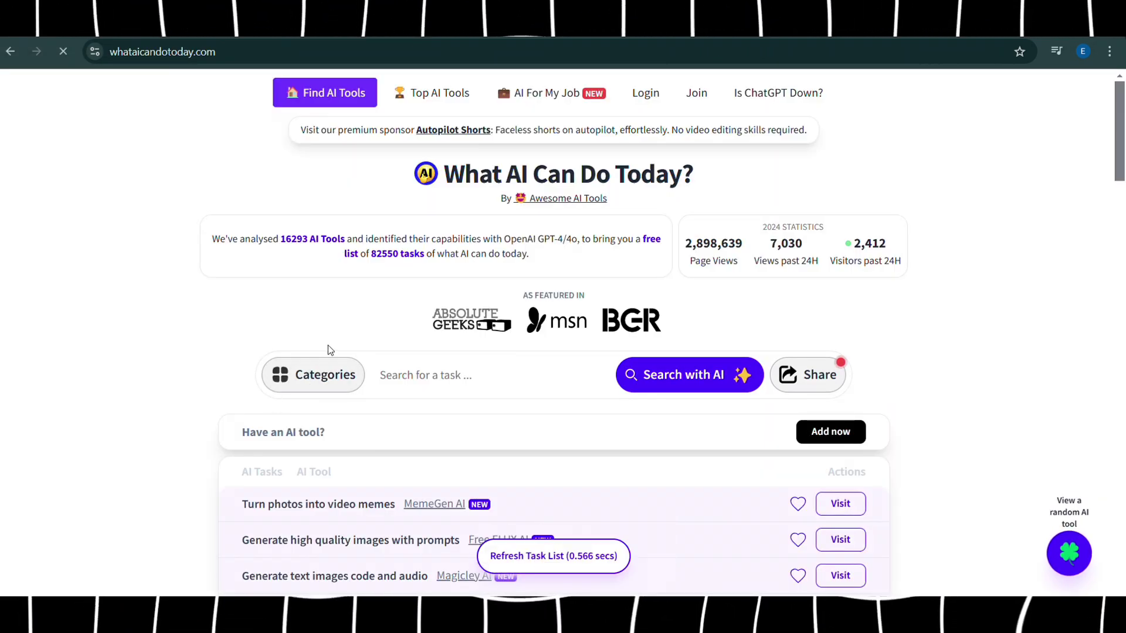
Step: Filter the AI tasks to the Video Editing category and browse them
click(309, 380)
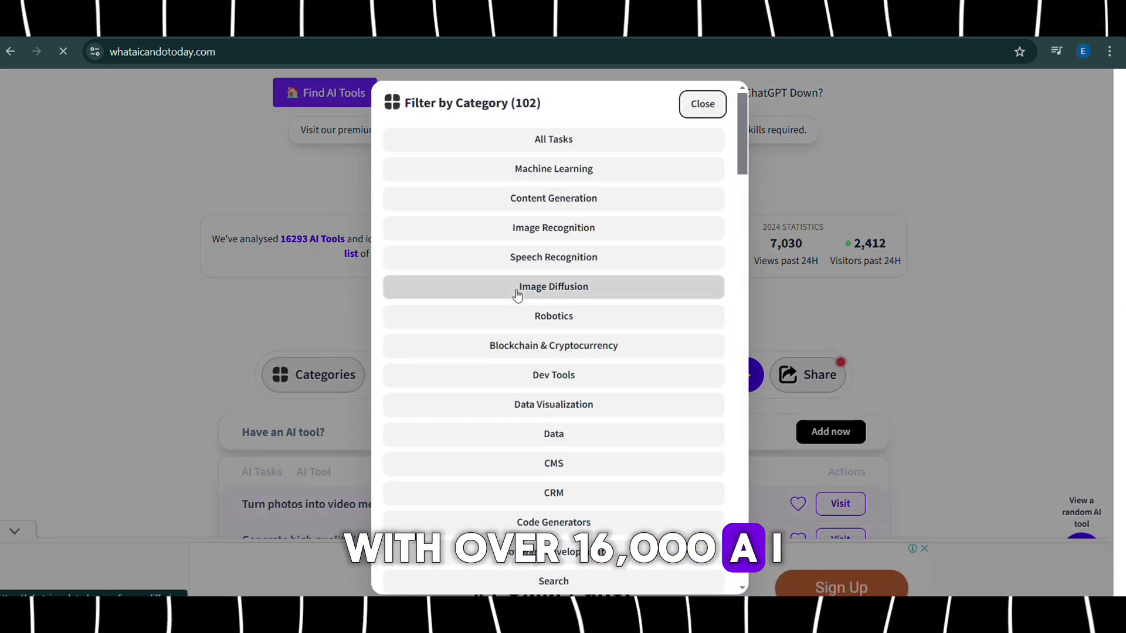
scroll(517, 294, down, 14)
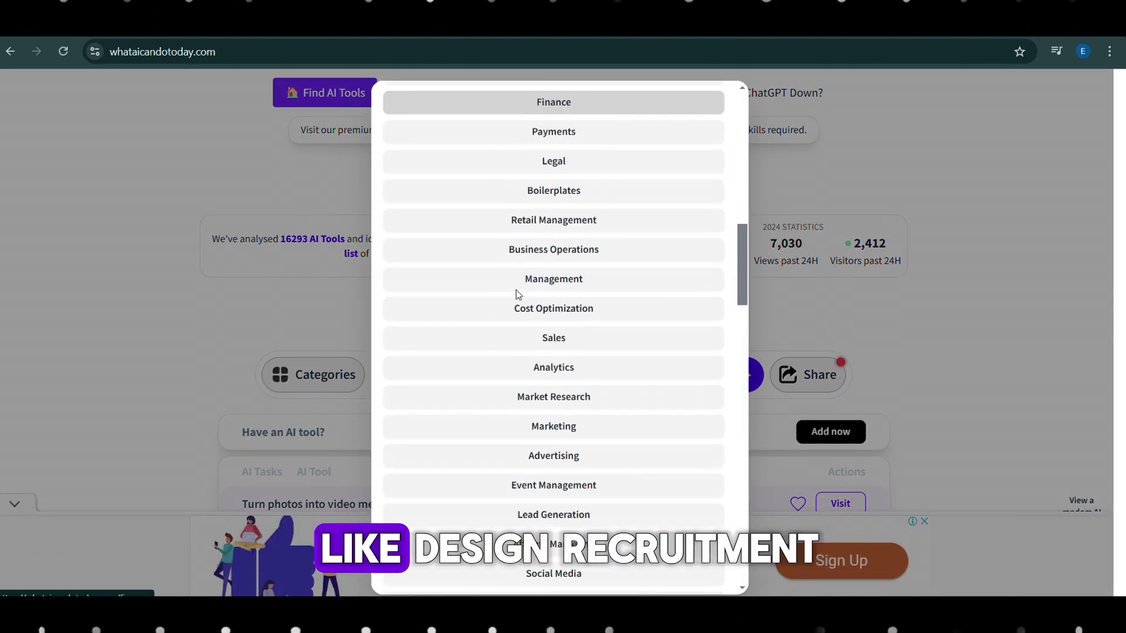
scroll(519, 294, down, 10)
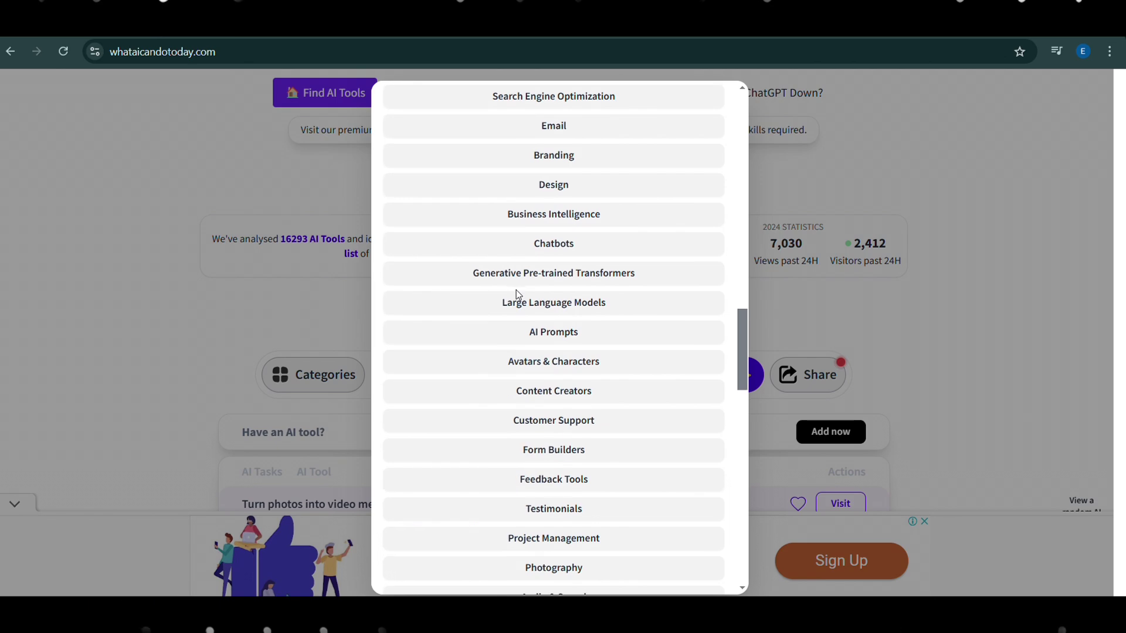
scroll(518, 295, up, 4)
scroll(517, 294, down, 10)
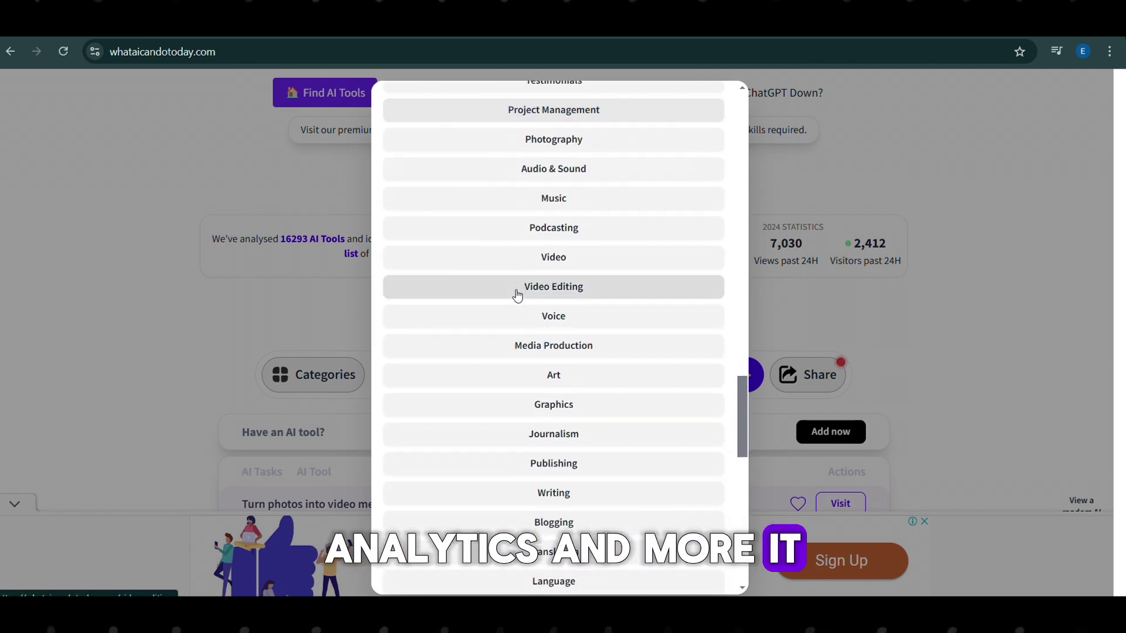
scroll(517, 294, down, 1)
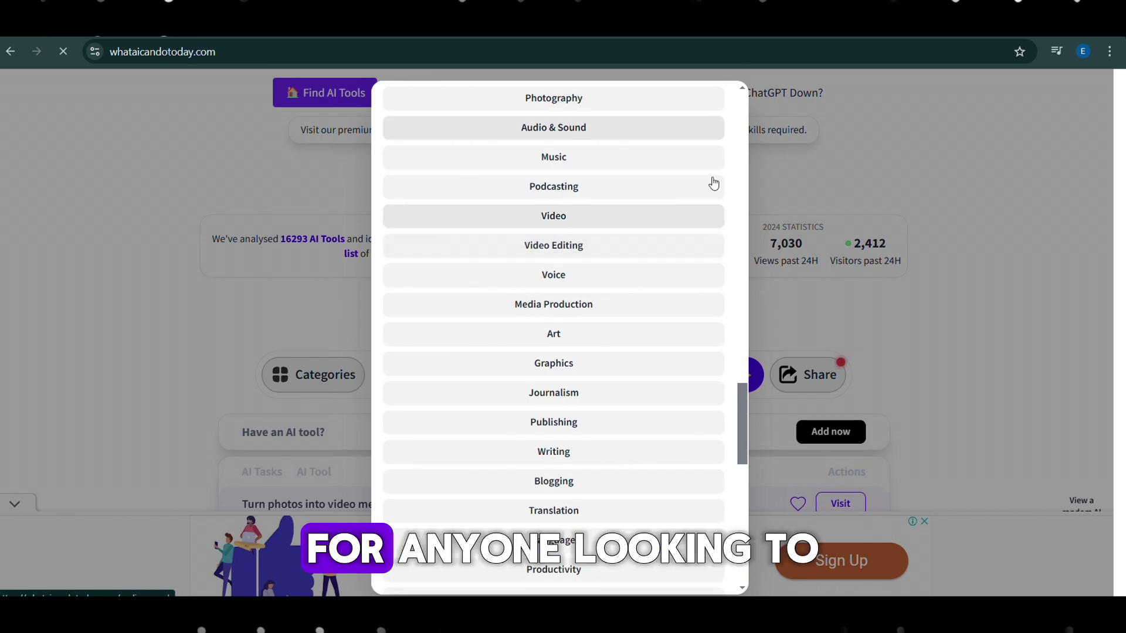
scroll(593, 427, down, 5)
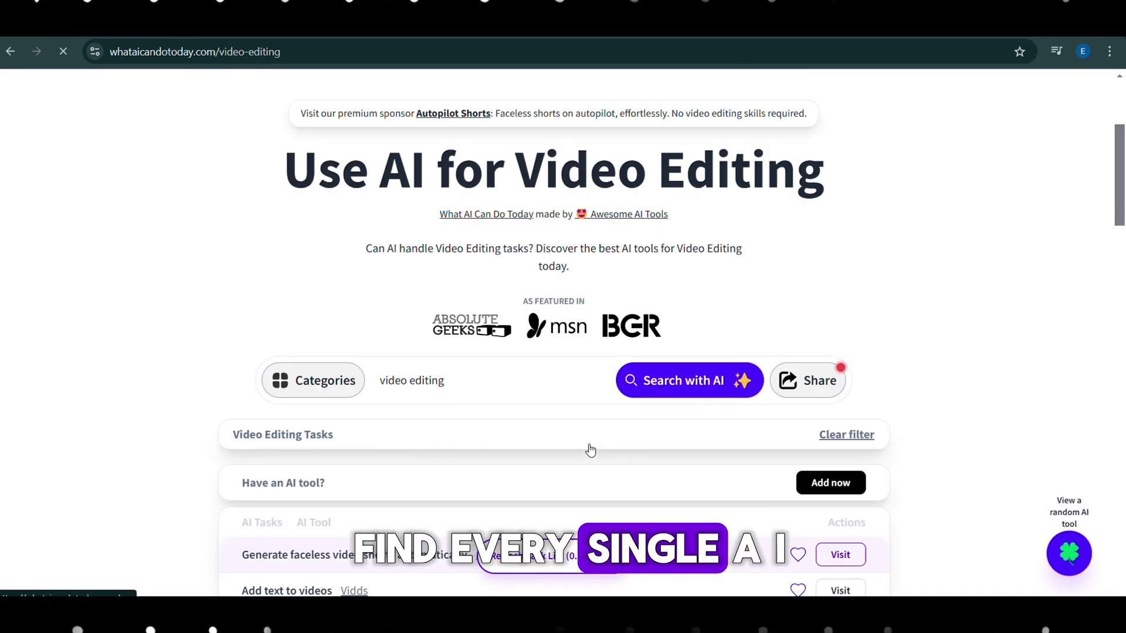
scroll(591, 448, down, 5)
scroll(591, 448, up, 4)
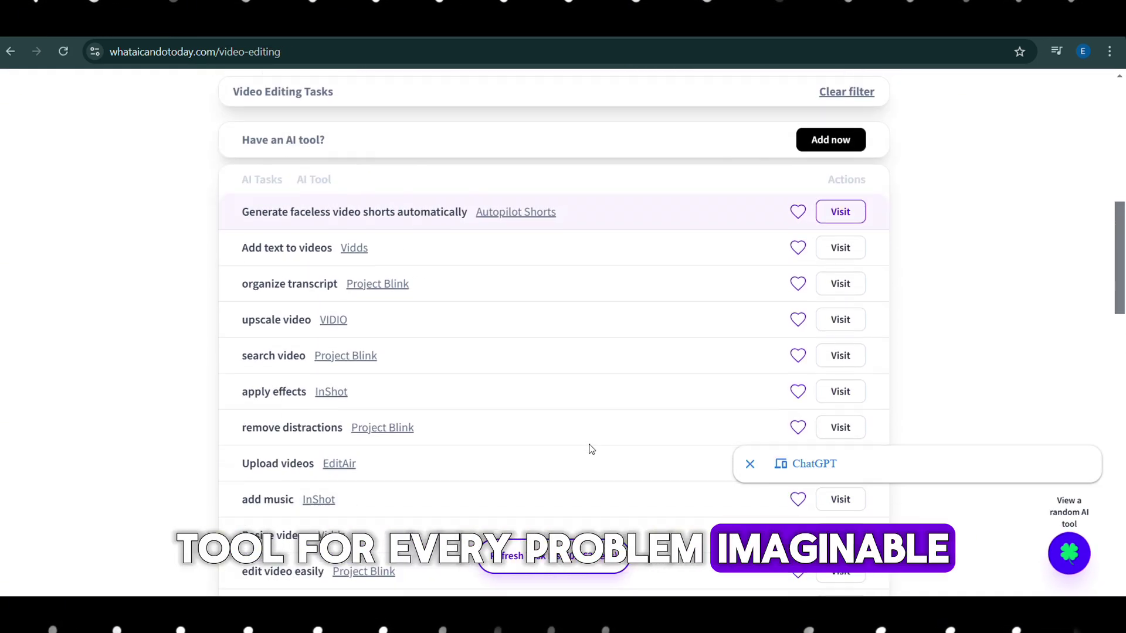
scroll(591, 448, down, 1)
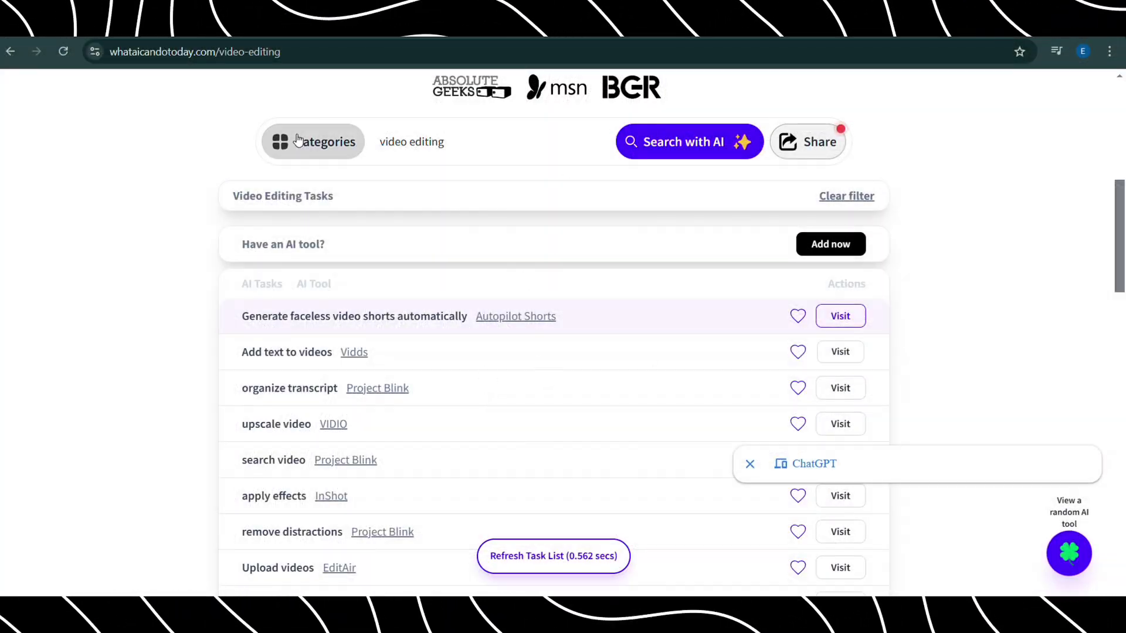
Step: Switch the filter to Image Diffusion and visit Frameright for optimizing images
click(298, 141)
scroll(499, 286, down, 3)
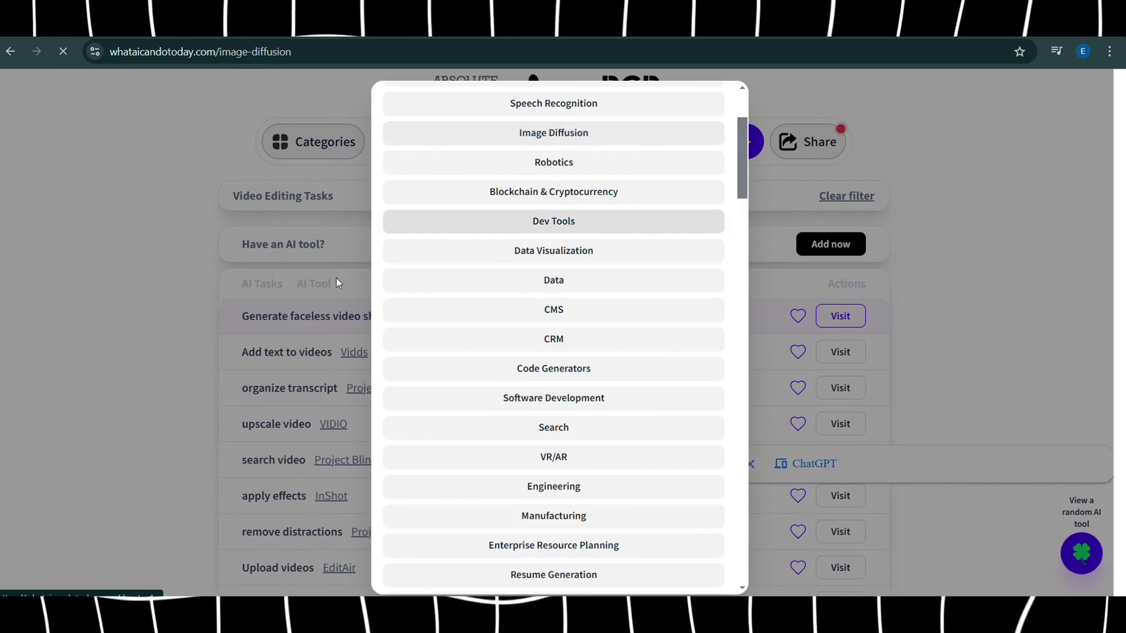
scroll(396, 371, down, 10)
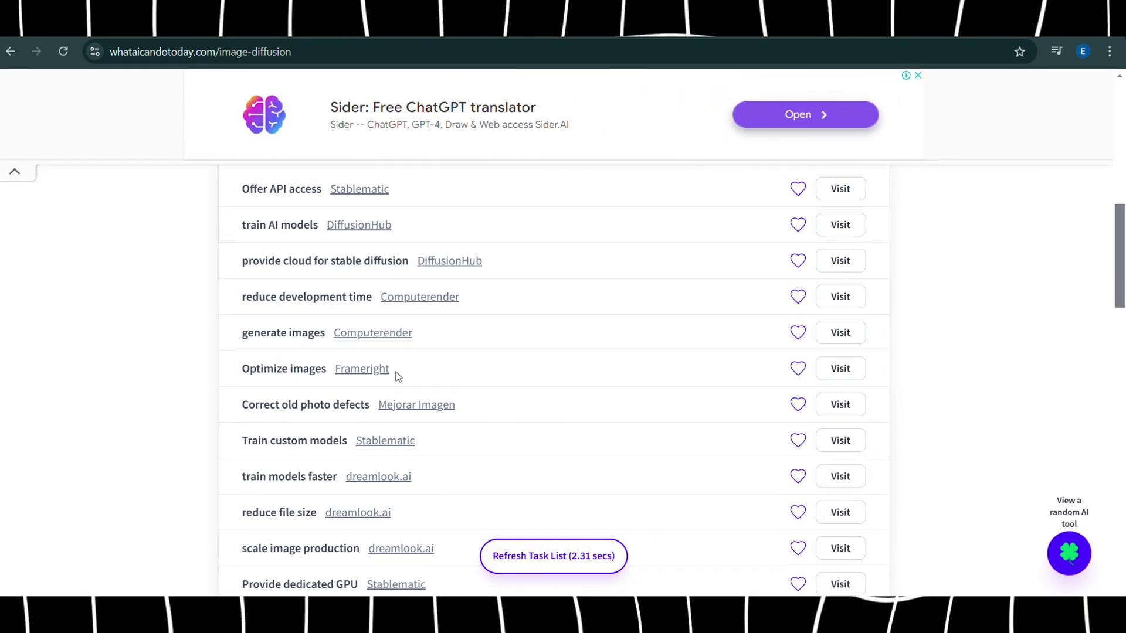
scroll(396, 371, down, 2)
click(846, 287)
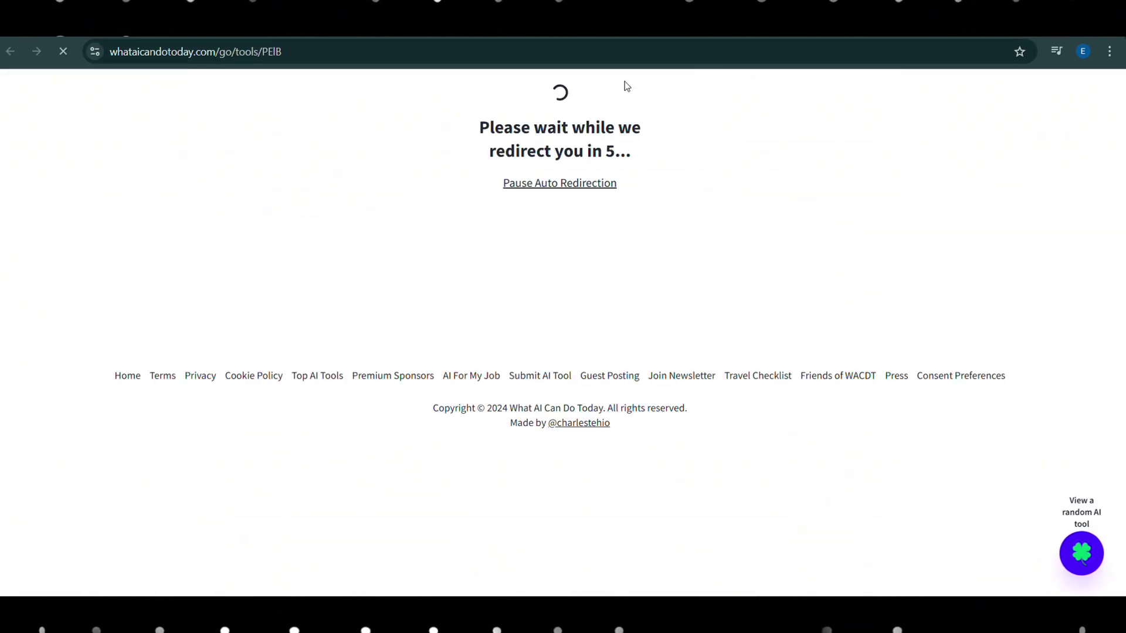
Step: Accept Frameright's cookie notice, start it for free, and bring up the SIGN IN form
scroll(370, 317, down, 5)
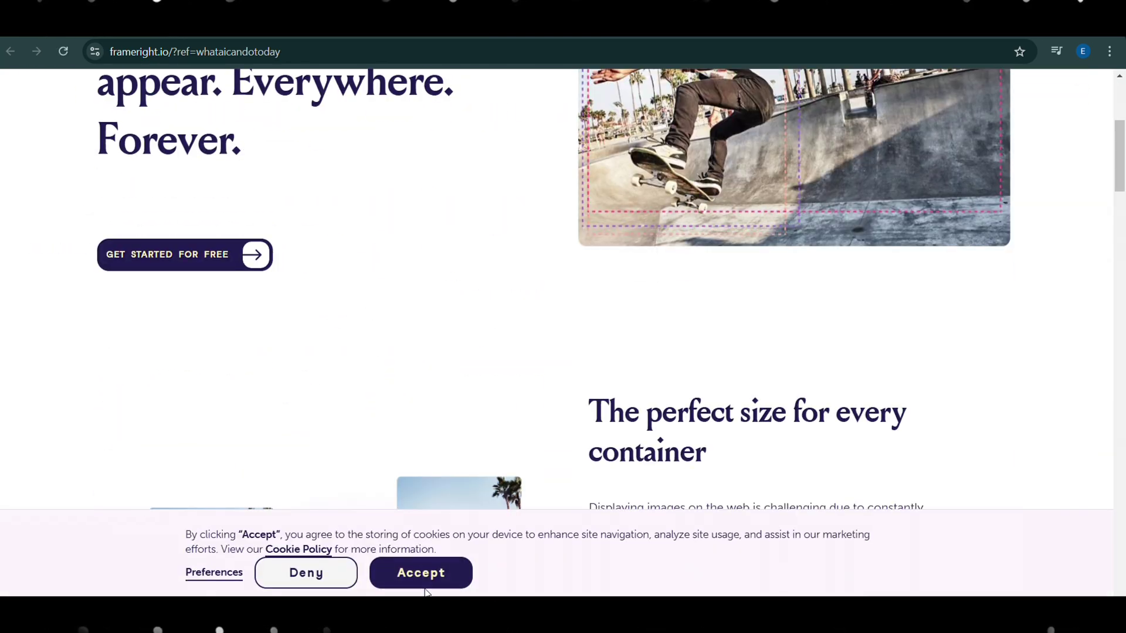
click(423, 585)
scroll(430, 357, down, 15)
scroll(430, 359, up, 5)
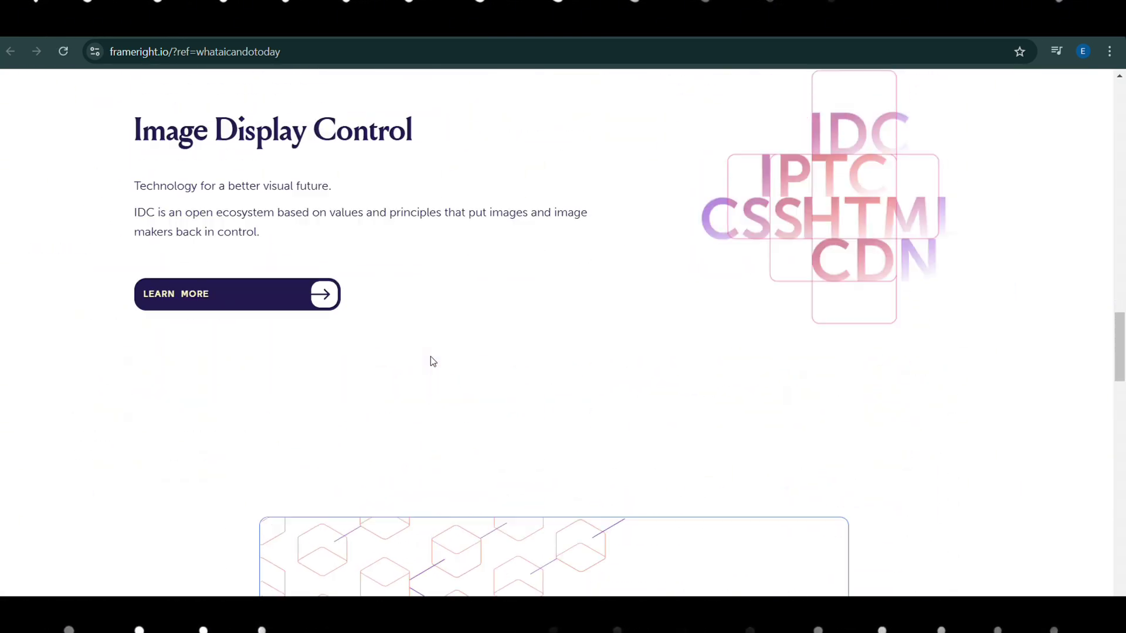
scroll(430, 356, up, 10)
click(169, 506)
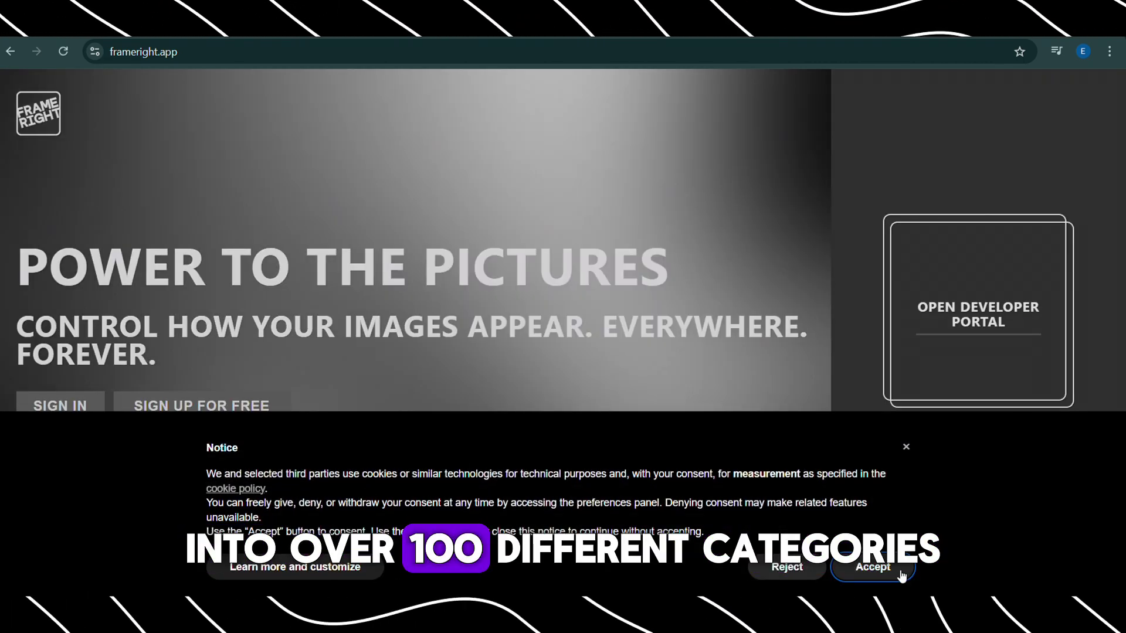
click(902, 574)
click(59, 404)
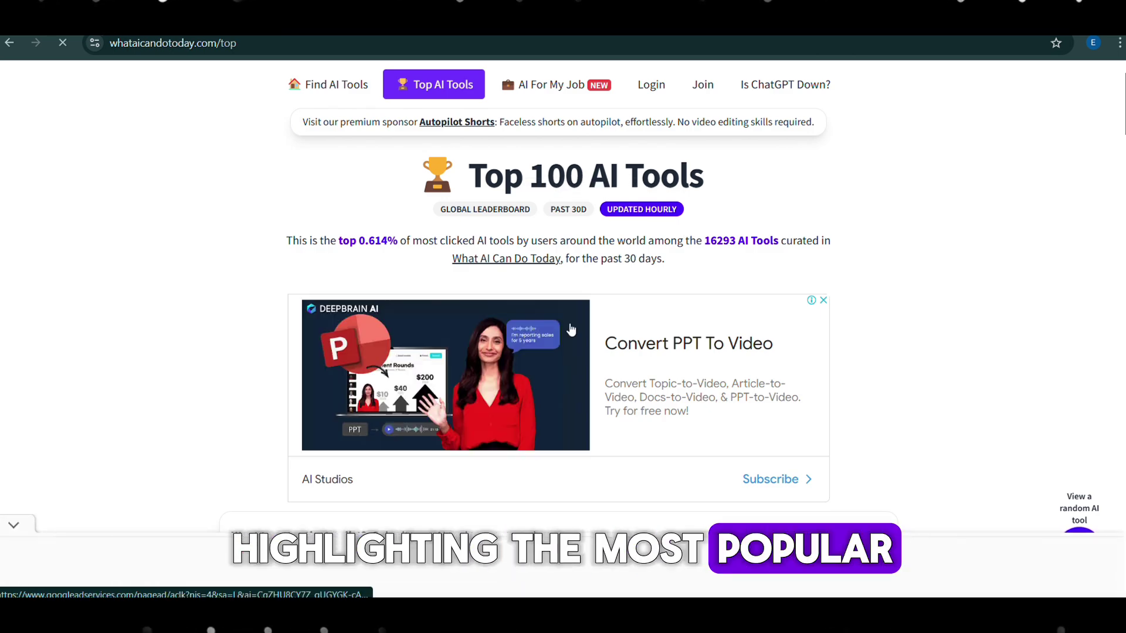
Step: Browse the Top AI Tools list, visit Autopilot Shorts, and dismiss a full-page ad
scroll(572, 330, down, 8)
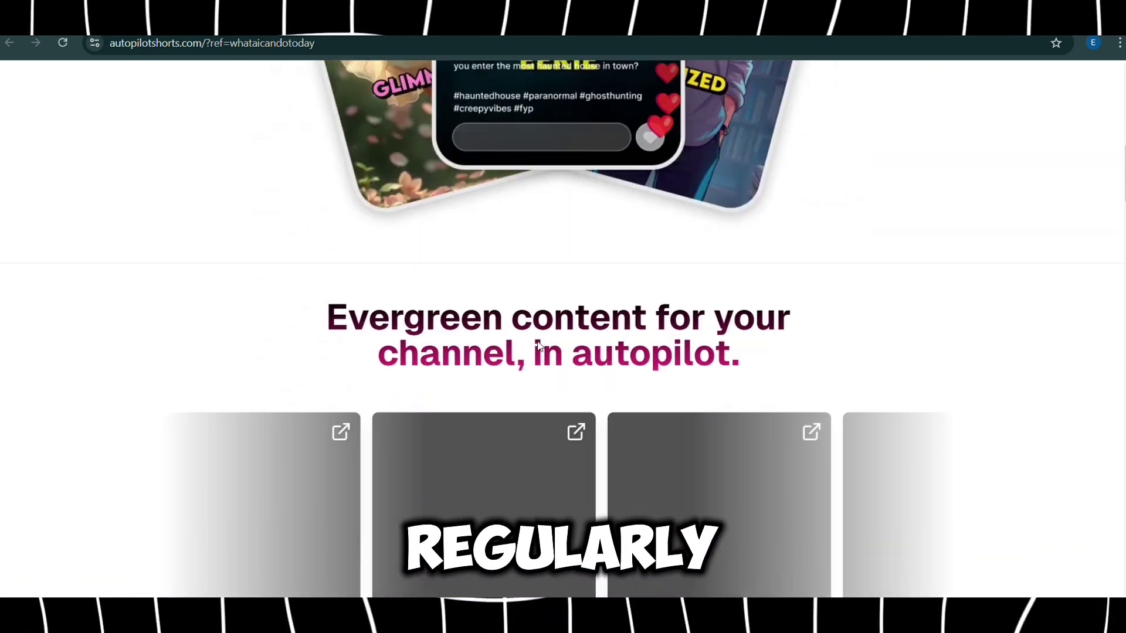
scroll(537, 340, up, 6)
scroll(537, 343, down, 20)
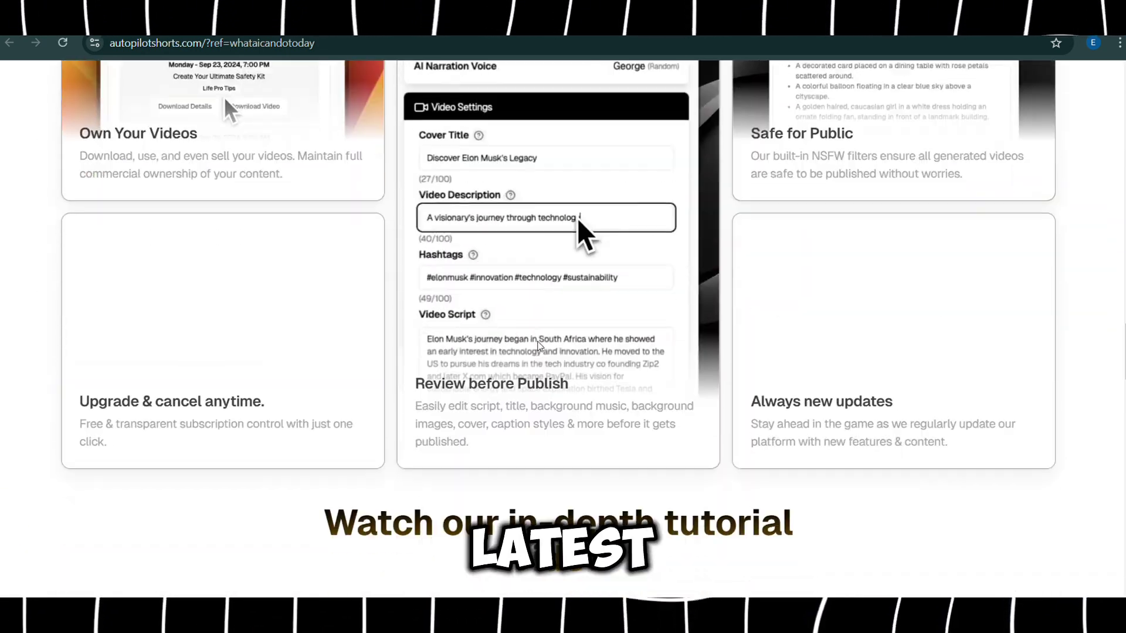
scroll(536, 347, down, 10)
scroll(536, 346, up, 10)
scroll(515, 378, down, 12)
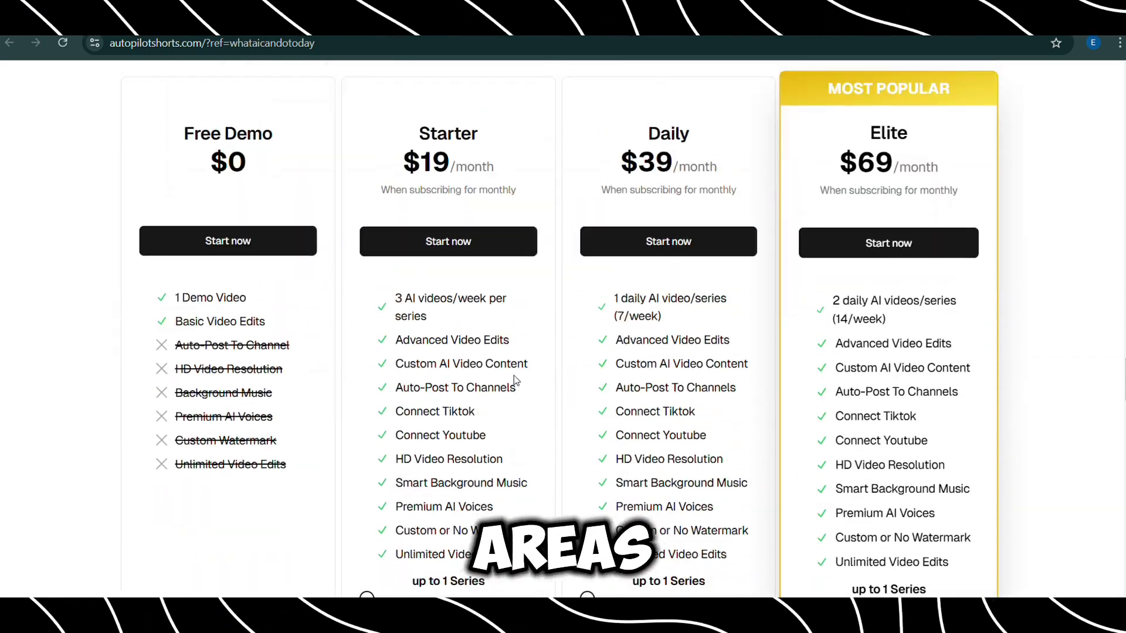
scroll(514, 376, up, 20)
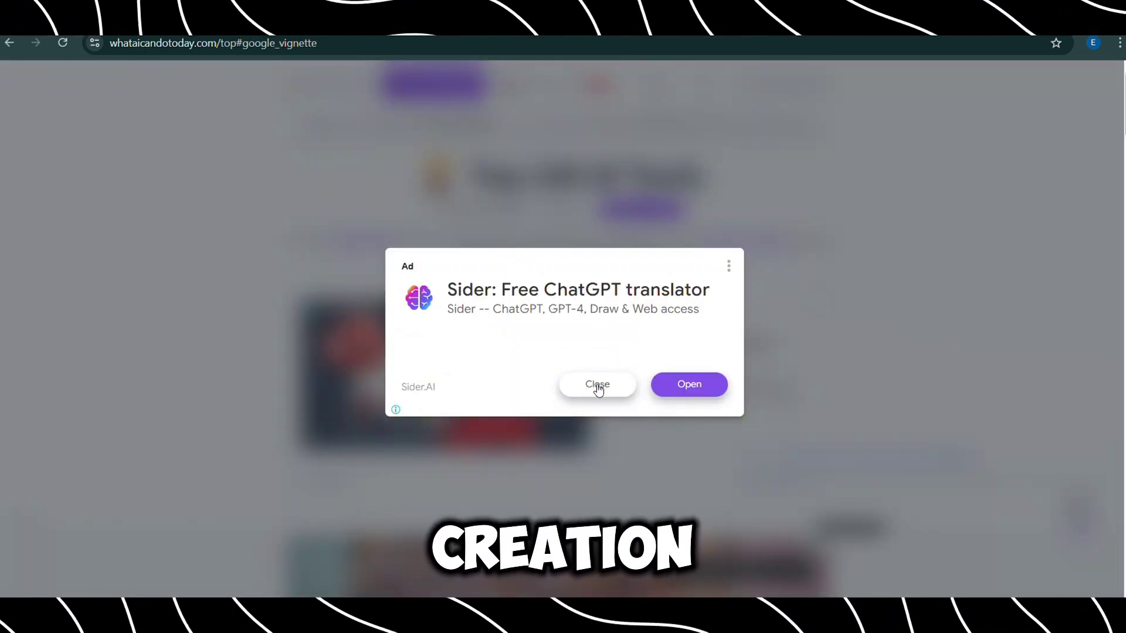
click(598, 385)
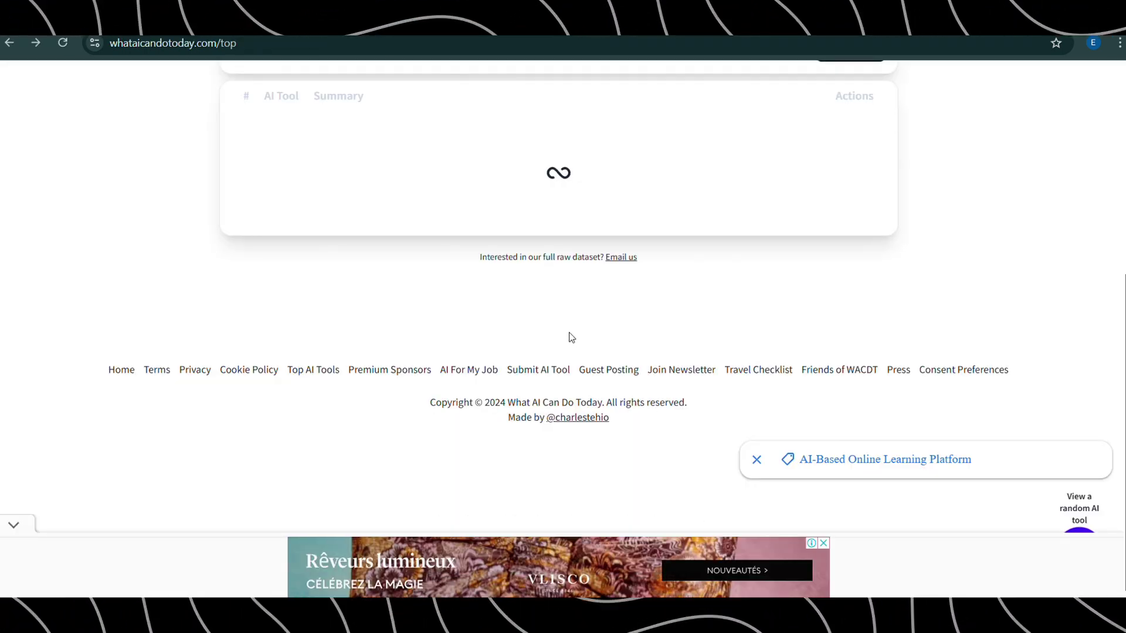
scroll(432, 95, up, 1)
click(446, 84)
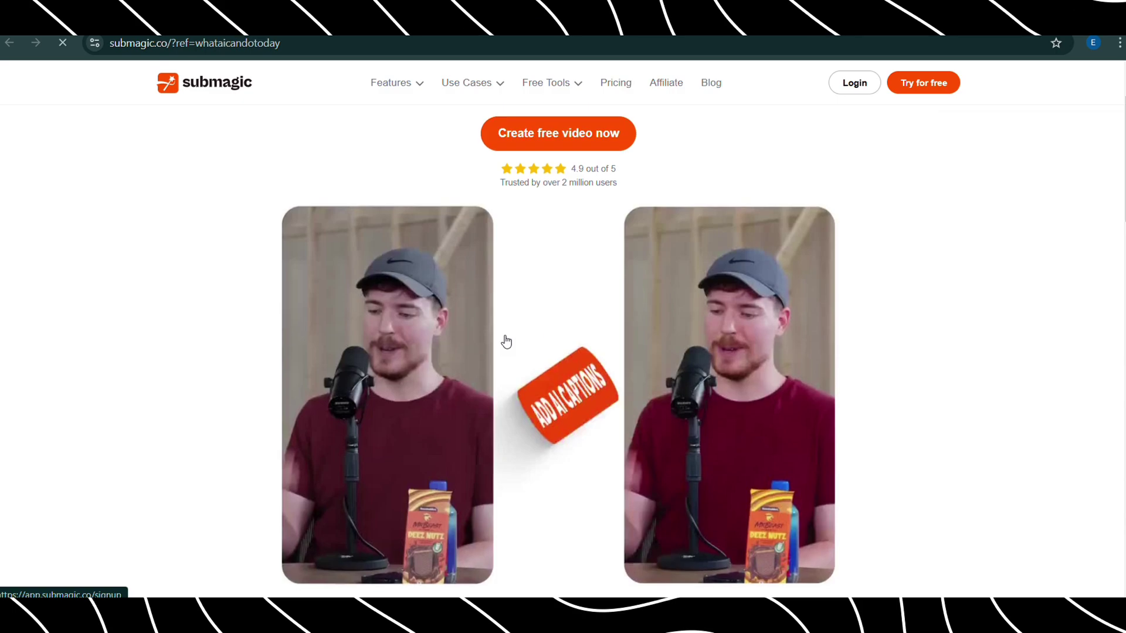
scroll(504, 337, down, 10)
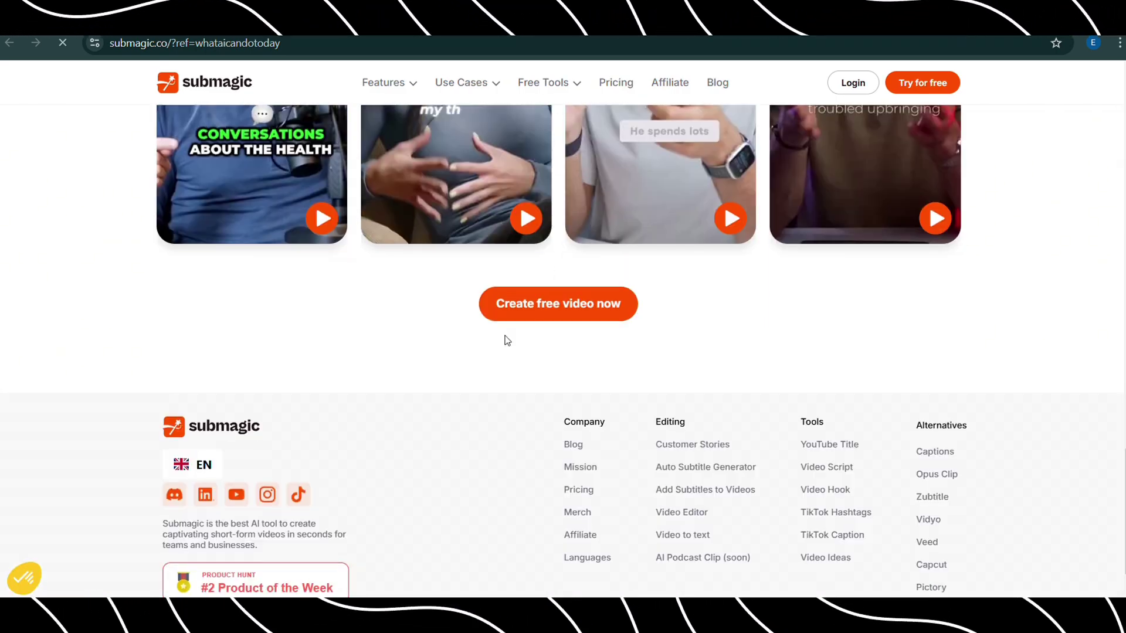
Step: Look over Submagic, dismiss its cookie banner, and open ResumeBoostAI
scroll(503, 340, up, 20)
click(126, 531)
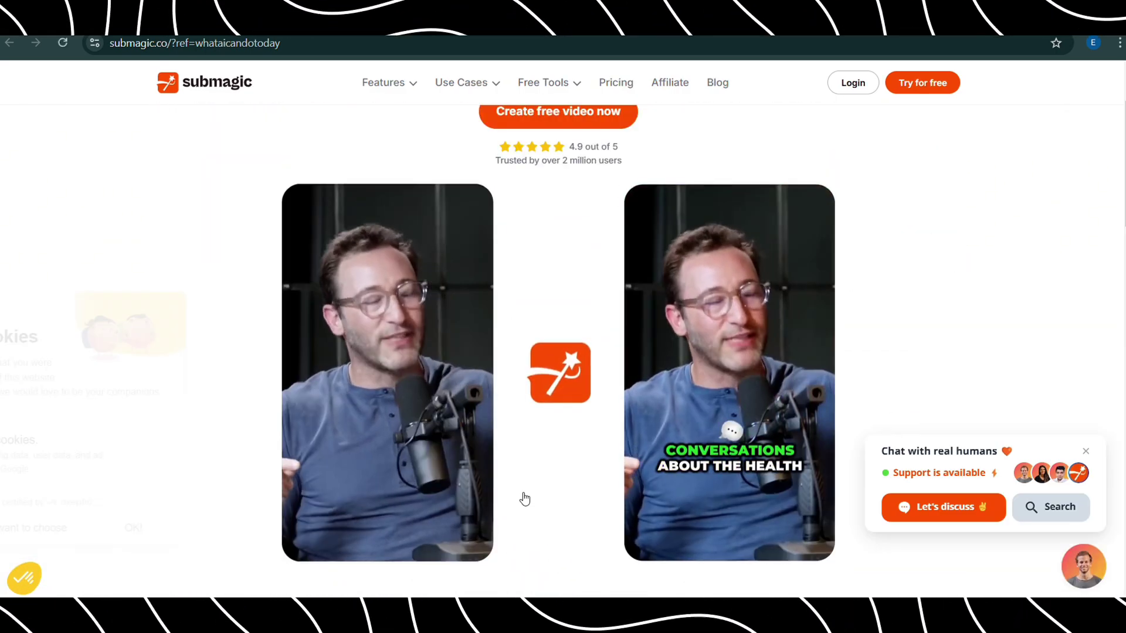
scroll(461, 469, up, 1)
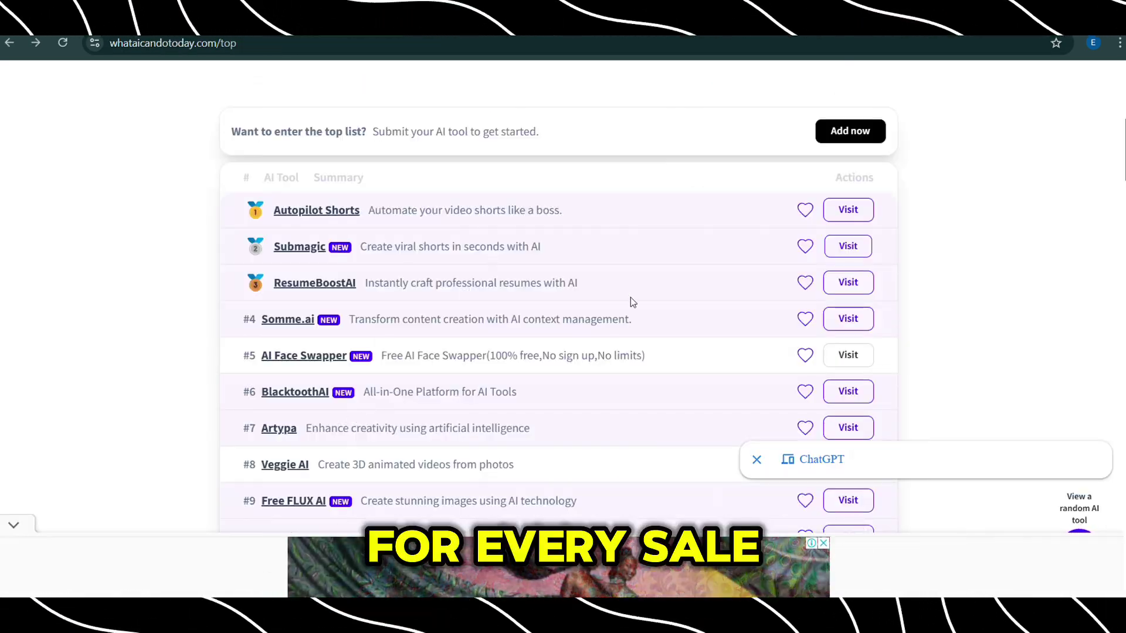
click(721, 269)
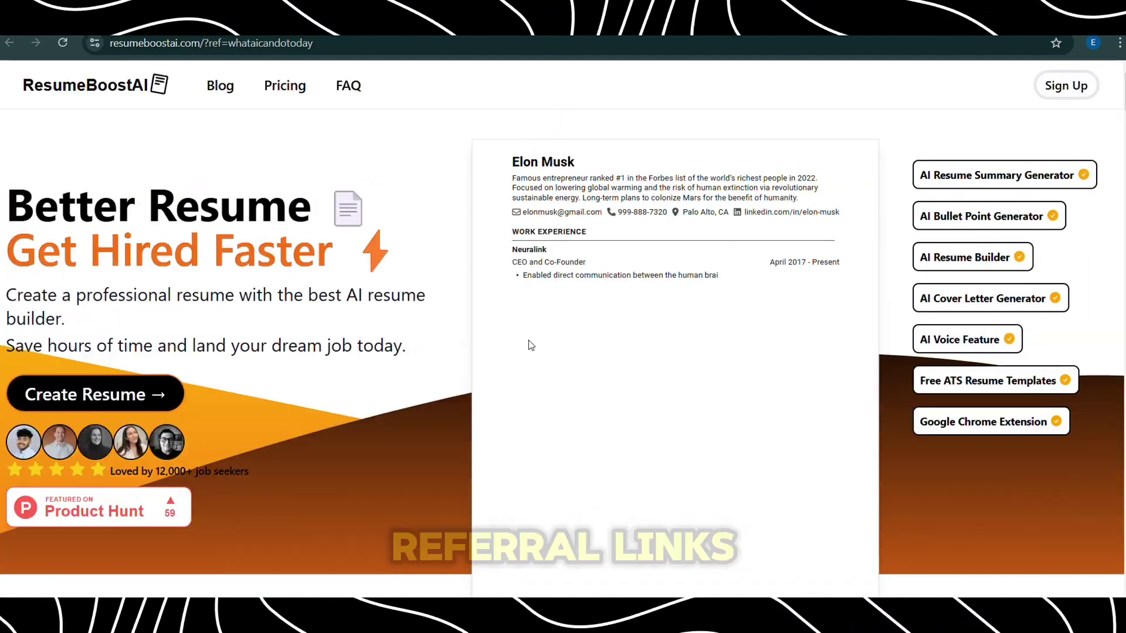
Step: Search Google for 'Logo fast' and open the LogoFast result
scroll(528, 340, down, 10)
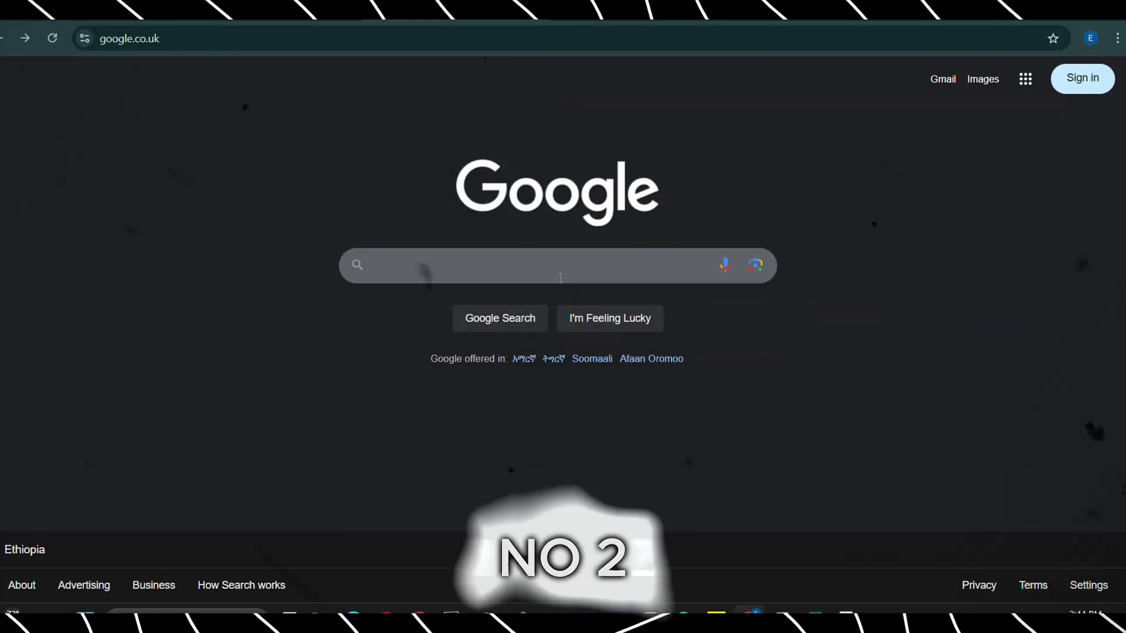
click(558, 270)
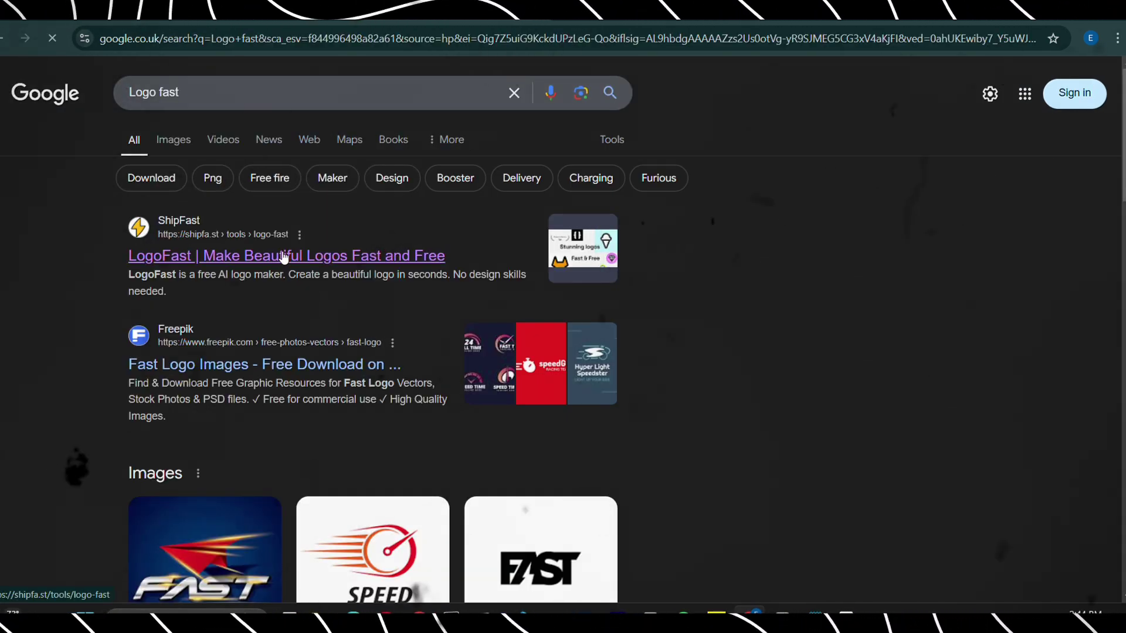
click(283, 257)
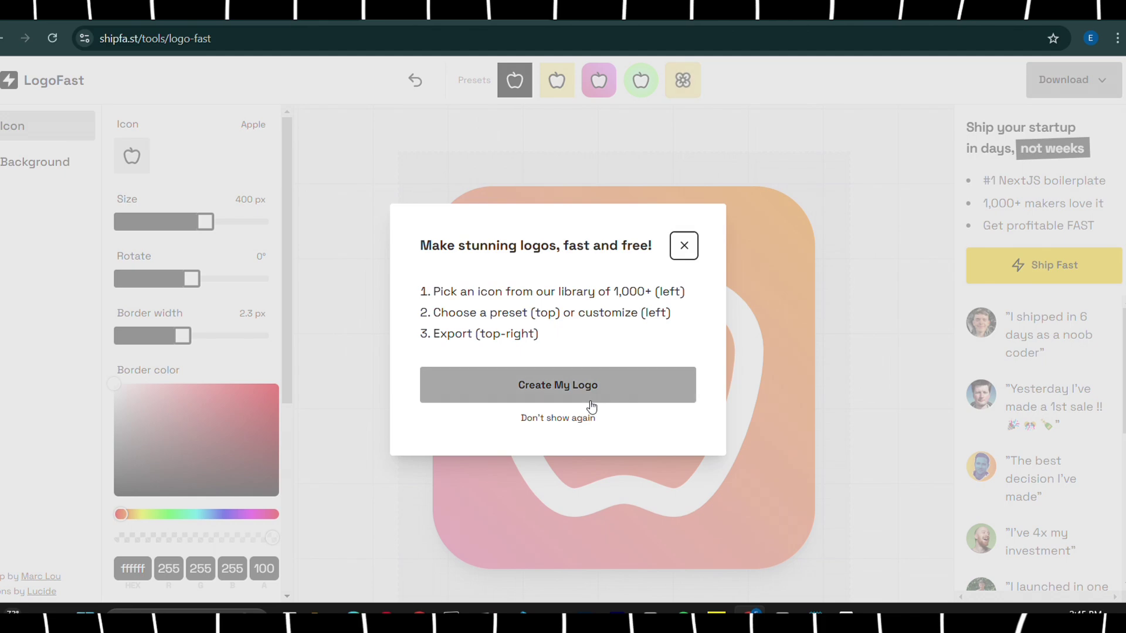
Step: Close the welcome popup and try the yellow, black-and-white, green circle and pink presets
click(683, 246)
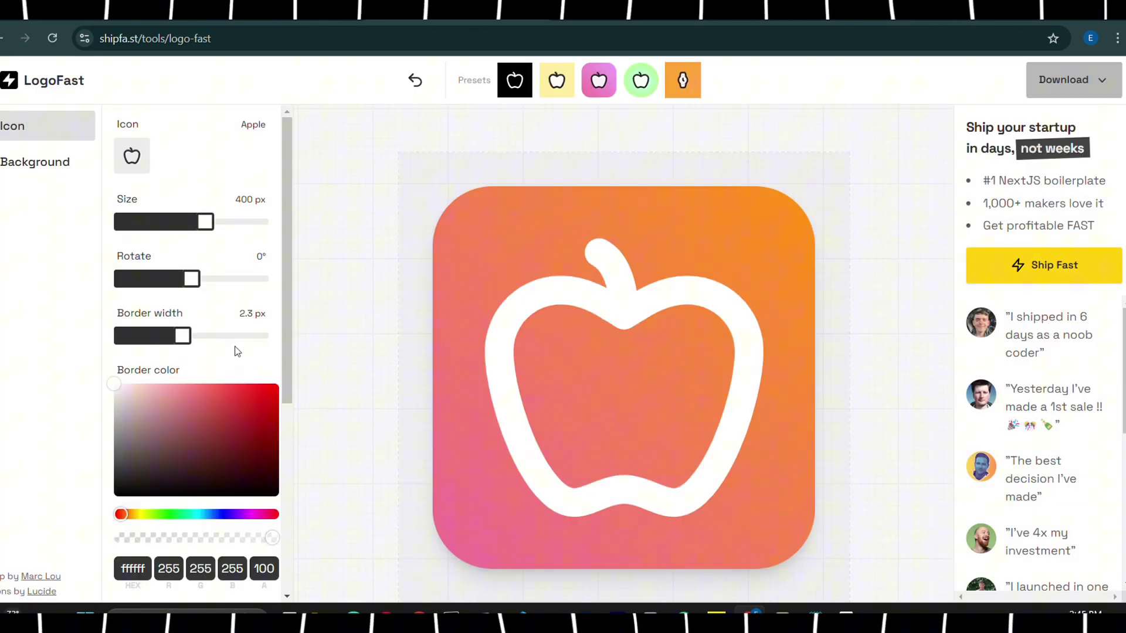
click(31, 153)
click(40, 125)
click(556, 82)
click(512, 85)
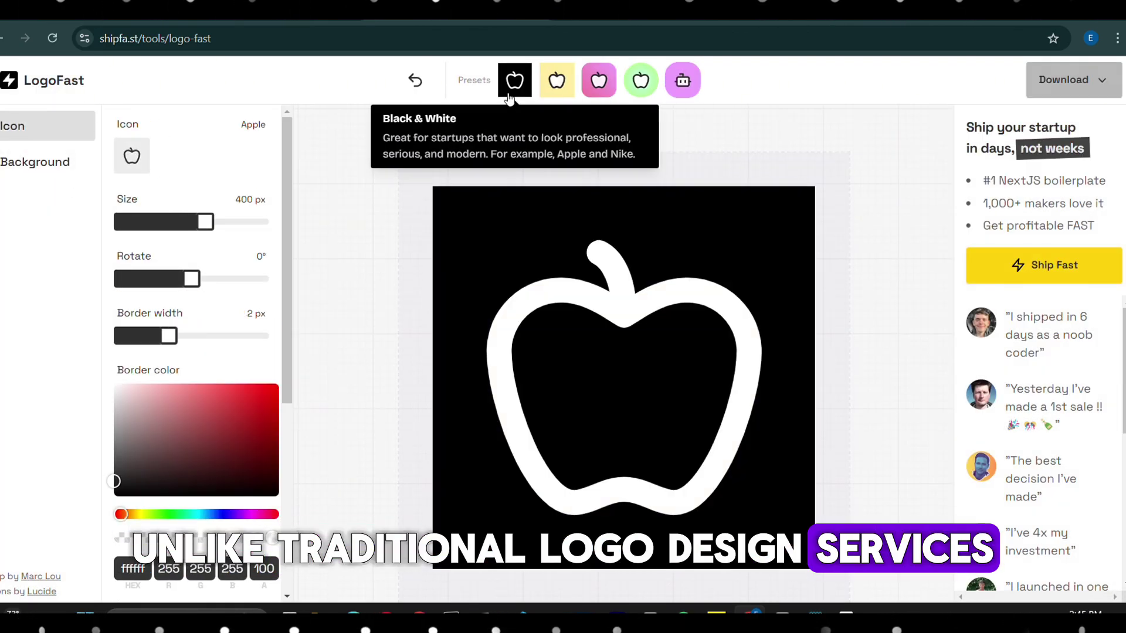
click(641, 80)
click(599, 80)
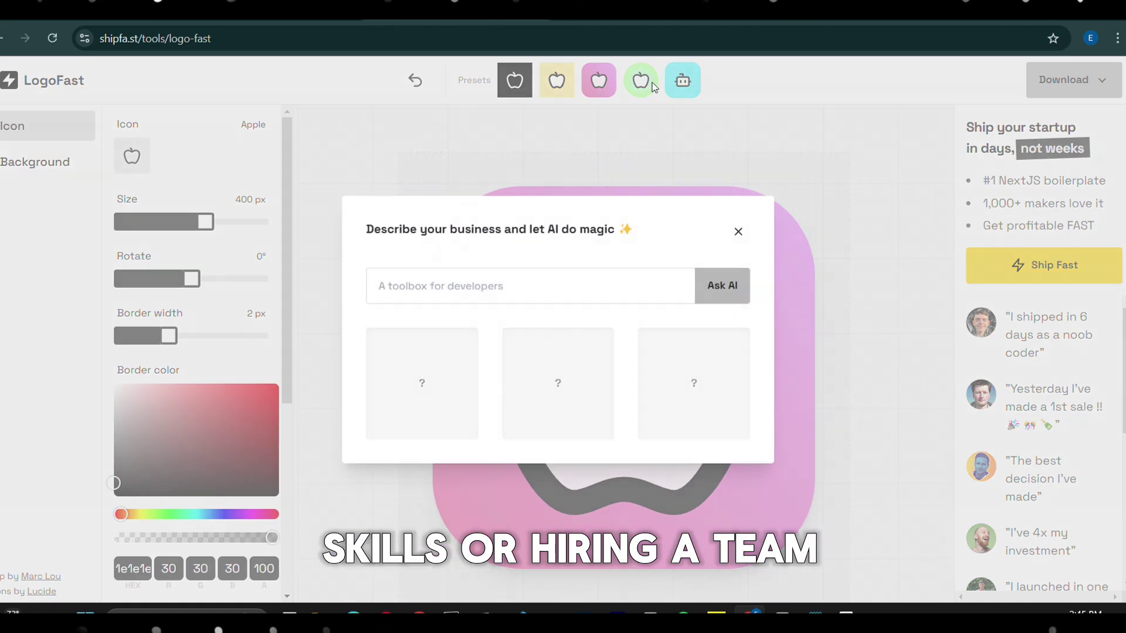
click(737, 232)
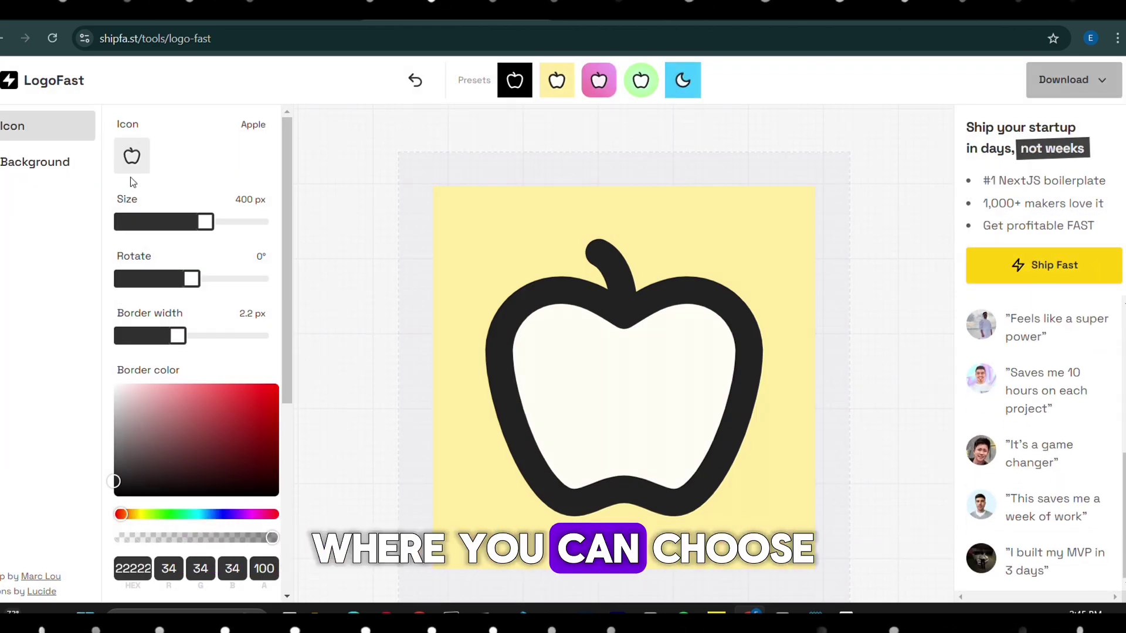
Step: Swap the apple for the Activity icon and make its border red
click(132, 156)
click(460, 186)
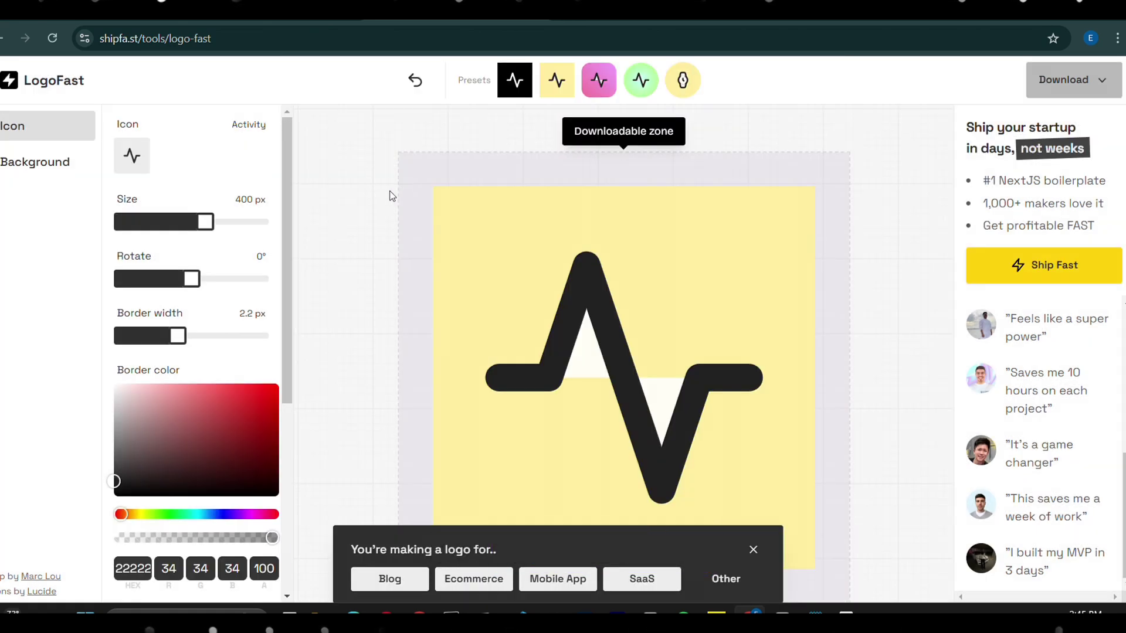
mouse_move(171, 418)
mouse_down()
mouse_move(216, 402)
mouse_move(248, 411)
mouse_up()
Step: Change the background to olive with more padding, then apply the green circle gradient preset
click(38, 164)
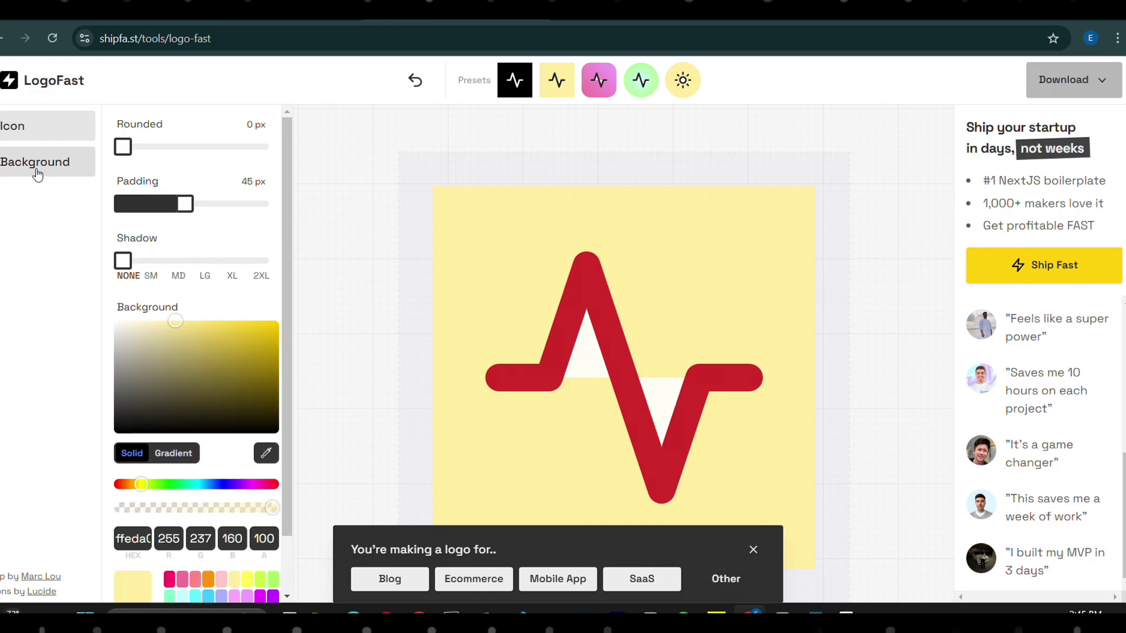
drag(165, 327, 254, 371)
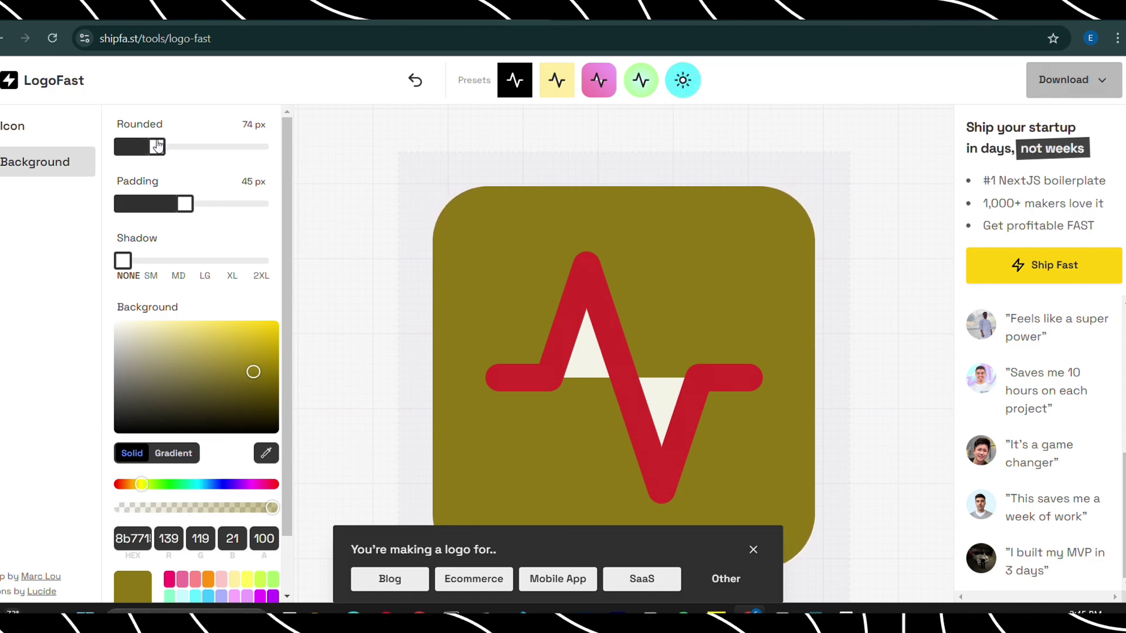
drag(176, 212, 247, 215)
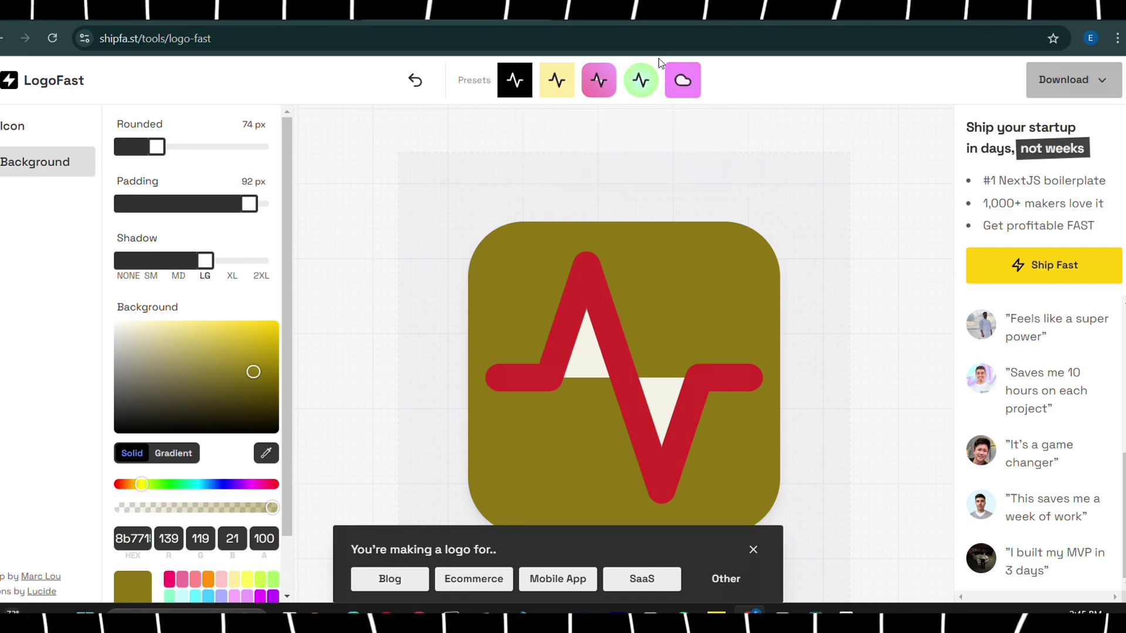
click(641, 80)
click(753, 549)
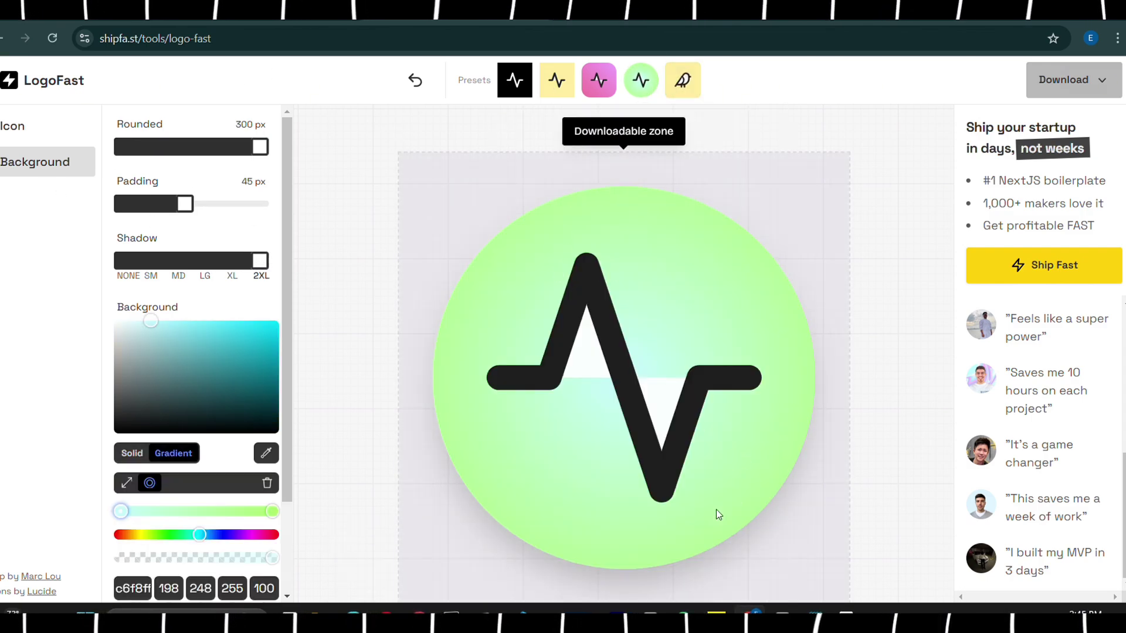
scroll(1002, 365, up, 5)
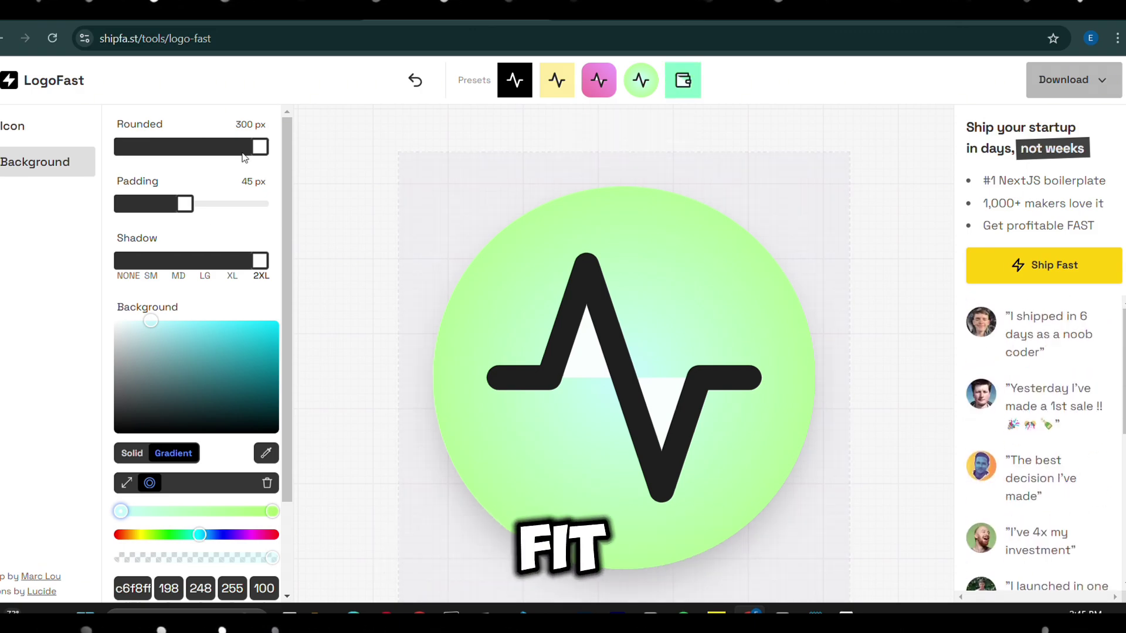
click(51, 125)
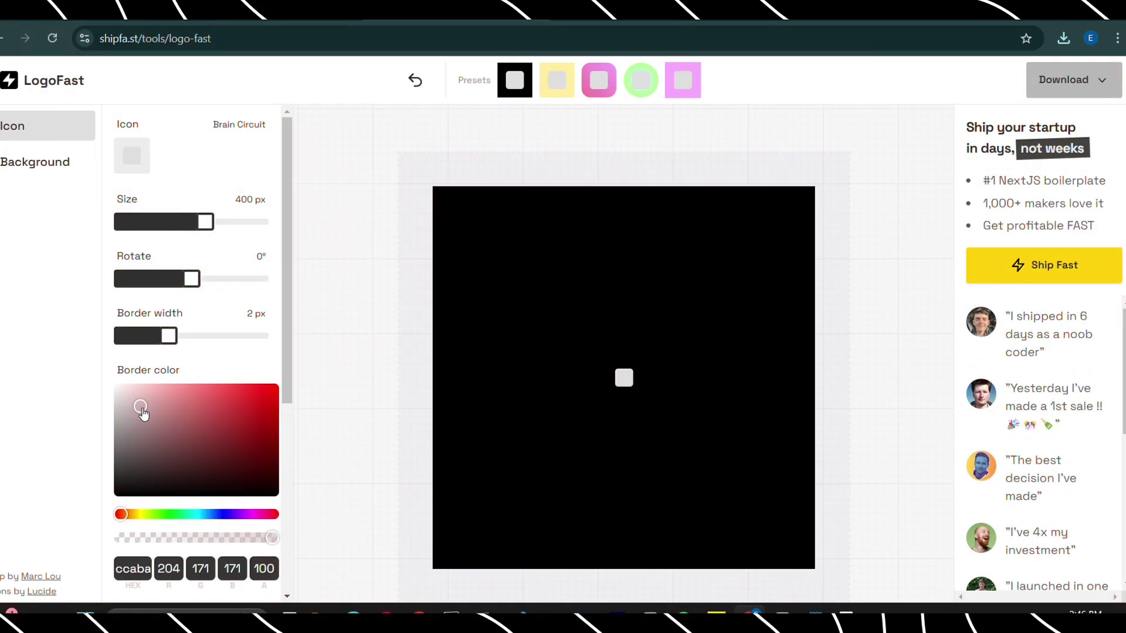
Step: Turn the Brain Circuit icon blue and switch the background to a gradient
drag(143, 410, 204, 430)
click(213, 514)
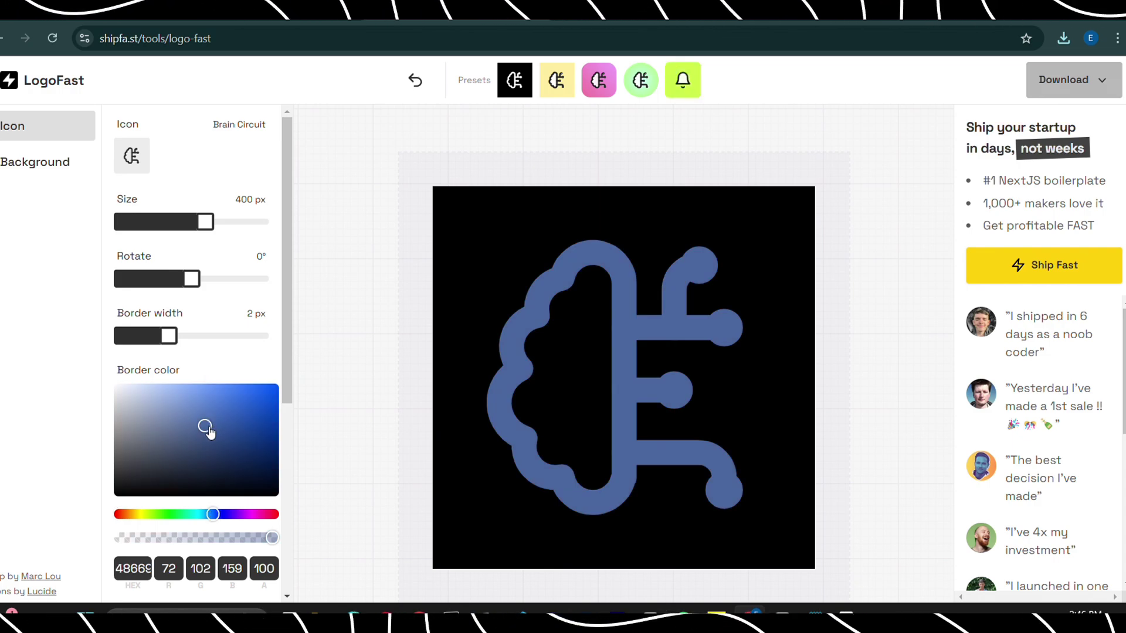
click(35, 161)
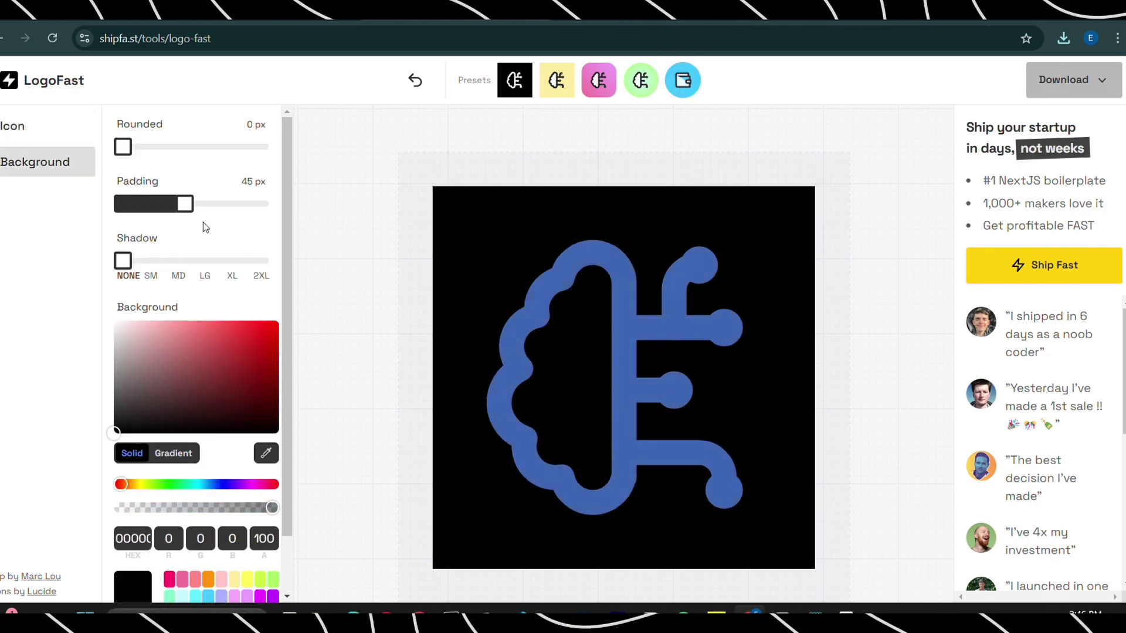
click(174, 455)
Step: Start the gradient with purple and push the cyan stop to the right edge
click(218, 349)
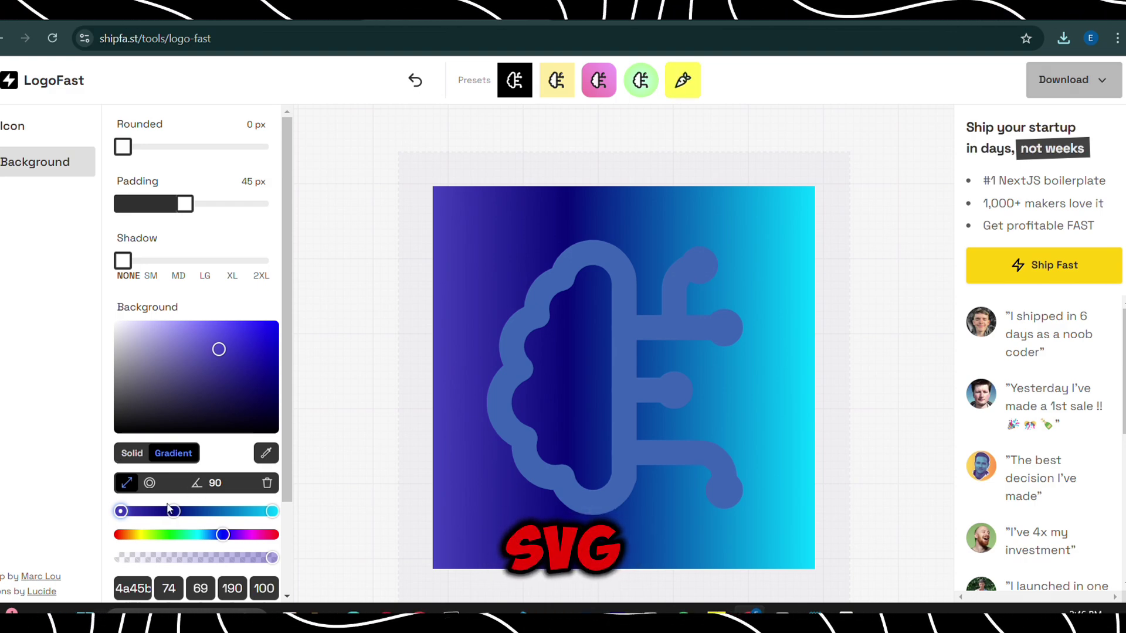
drag(186, 512, 239, 535)
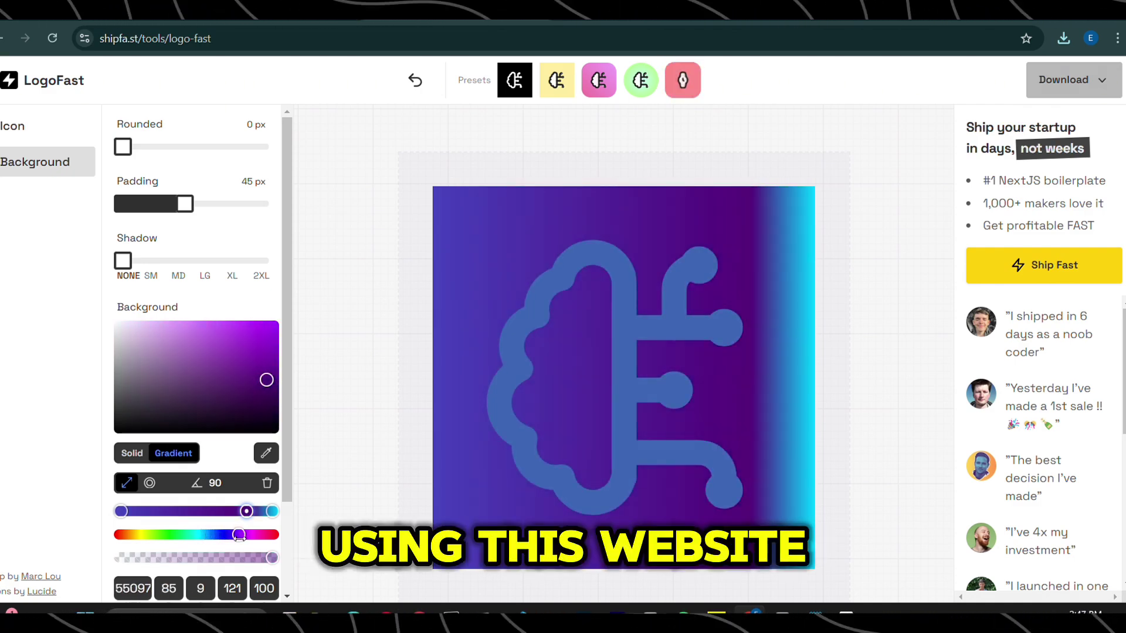
scroll(209, 517, down, 1)
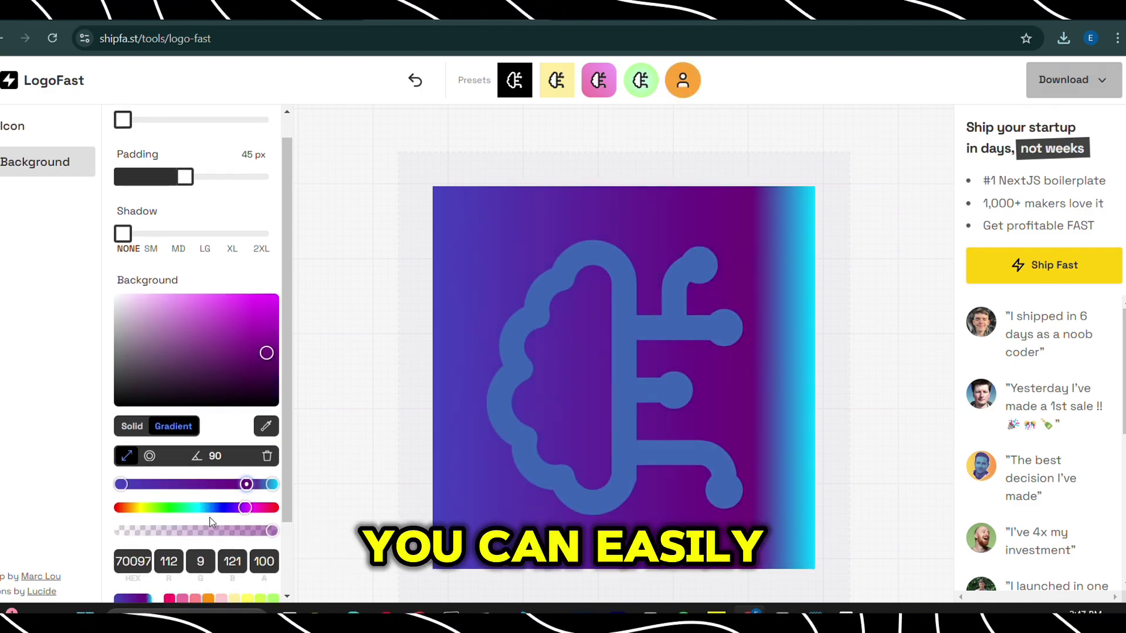
drag(240, 534, 139, 533)
scroll(198, 457, down, 3)
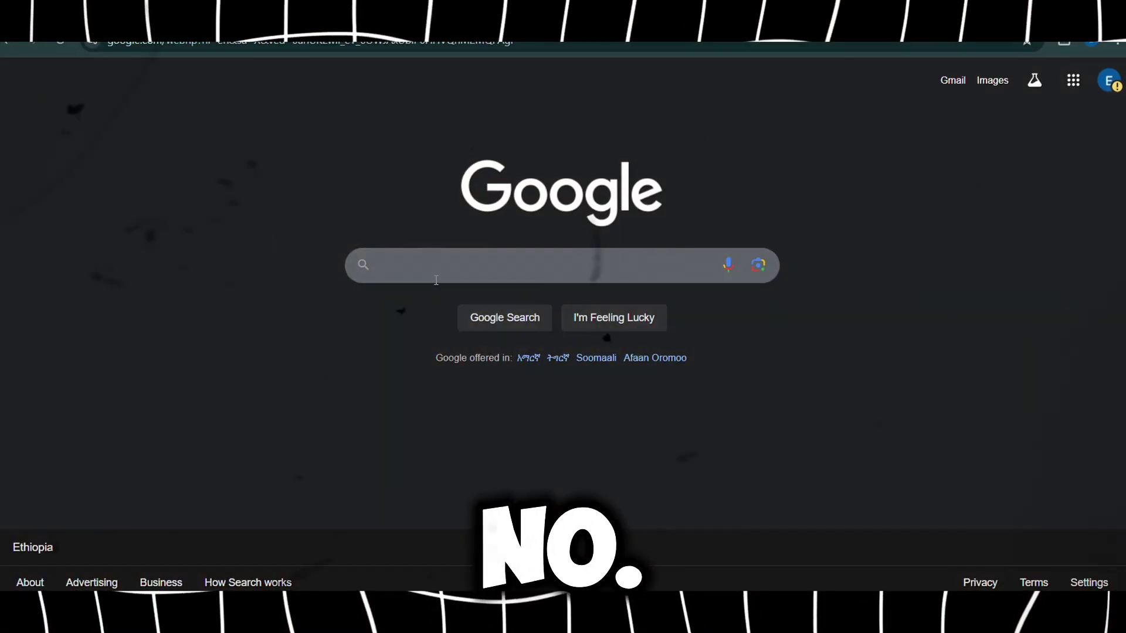
Step: Search Google for 'Ai Comic factory'
text(Ai Comic factory)
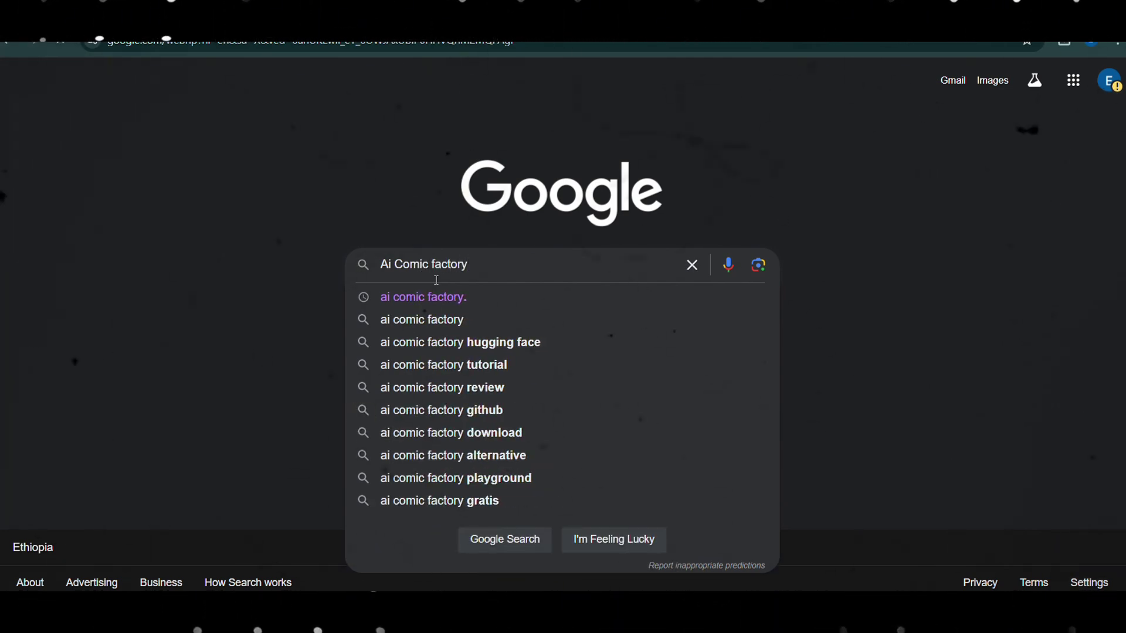
key(Return)
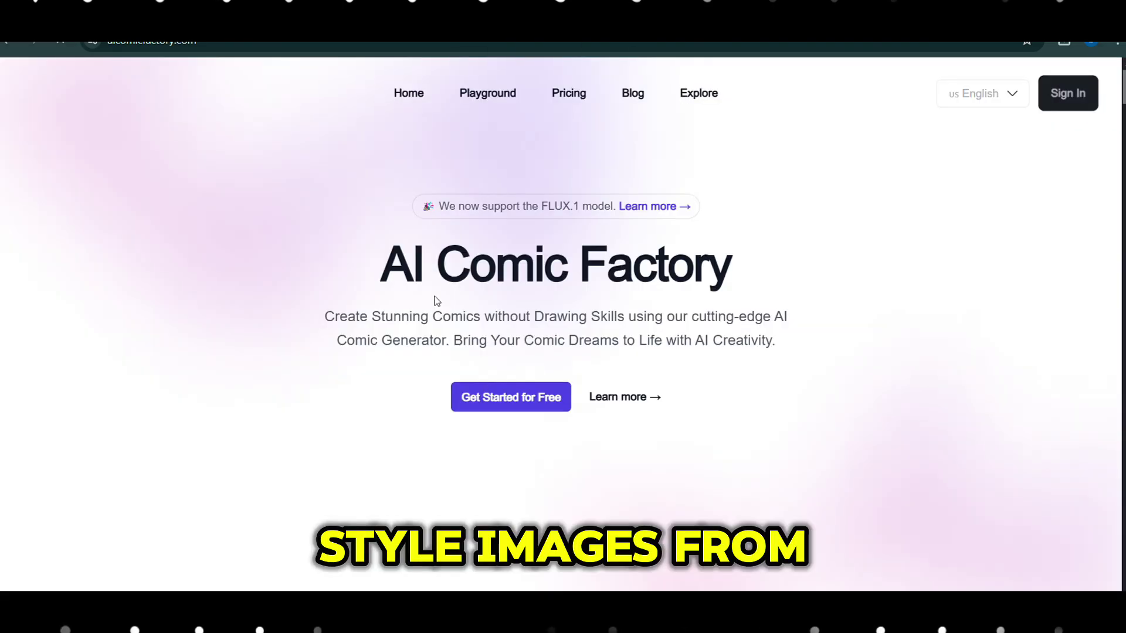
Step: Browse up and down through the example comics in the AI Comic Factory homepage gallery
scroll(422, 298, down, 5)
scroll(422, 297, up, 4)
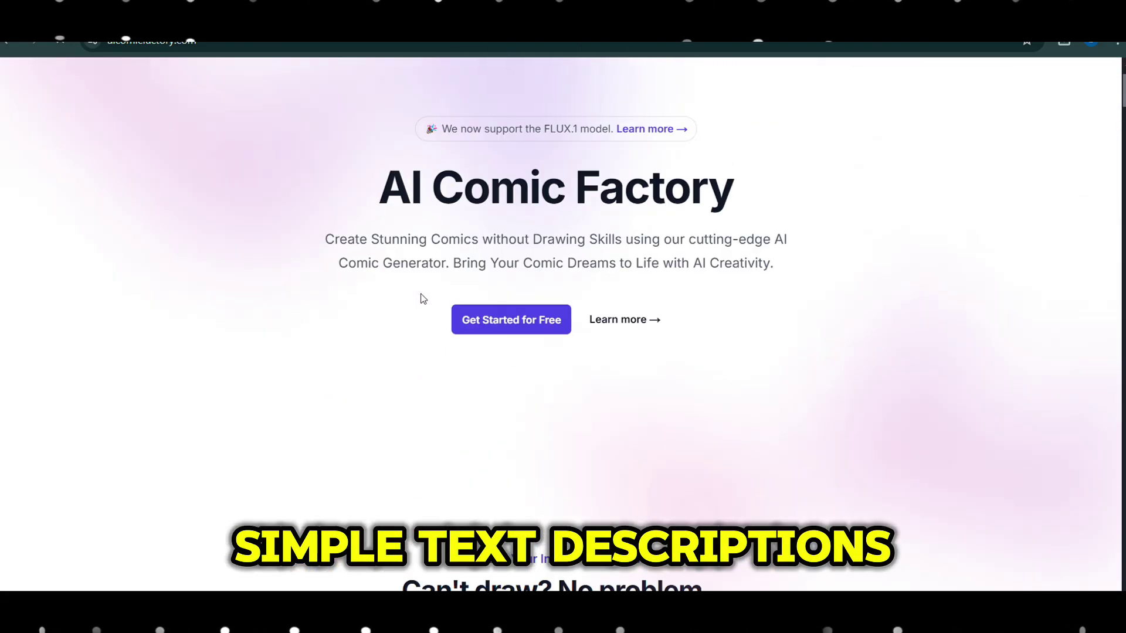
scroll(422, 298, down, 10)
scroll(421, 293, down, 3)
scroll(421, 293, down, 15)
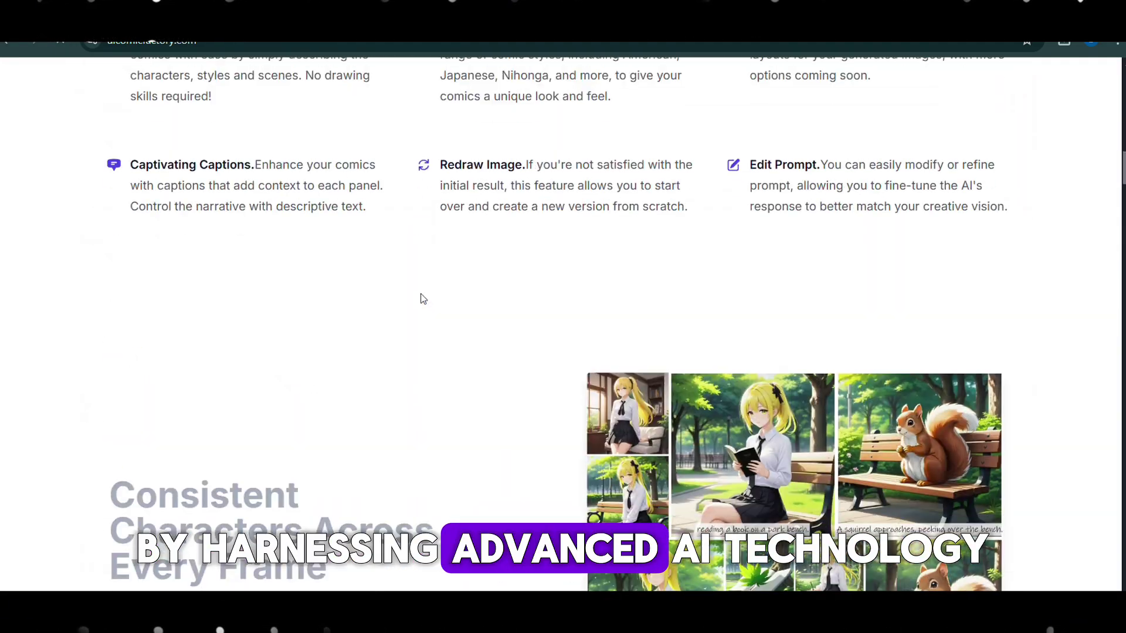
scroll(422, 298, up, 1)
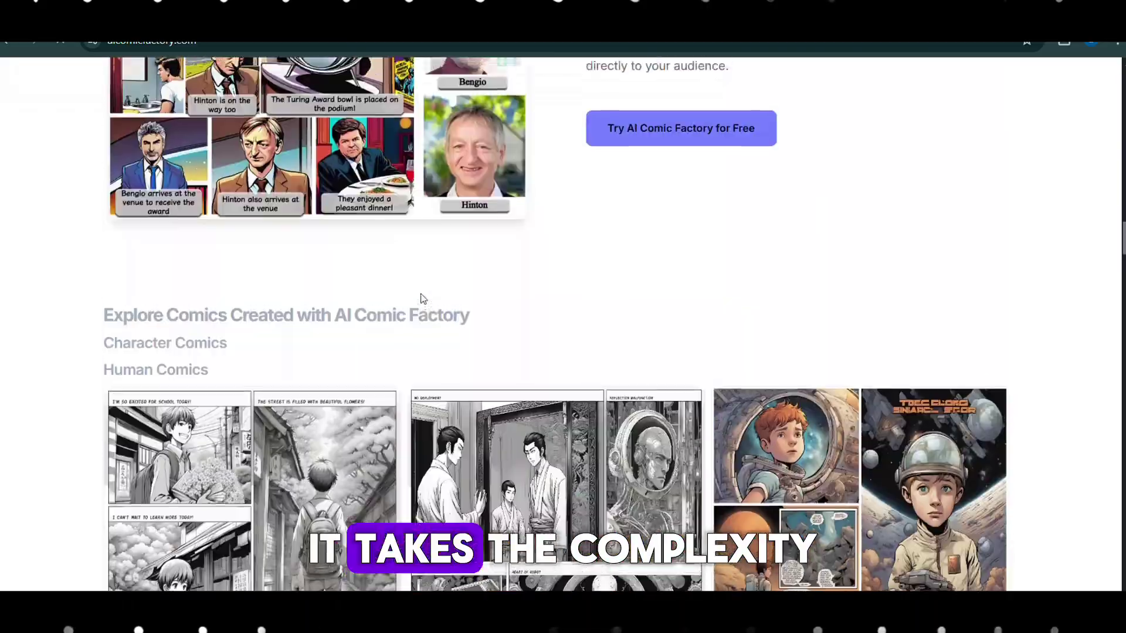
scroll(422, 298, down, 15)
scroll(420, 299, down, 5)
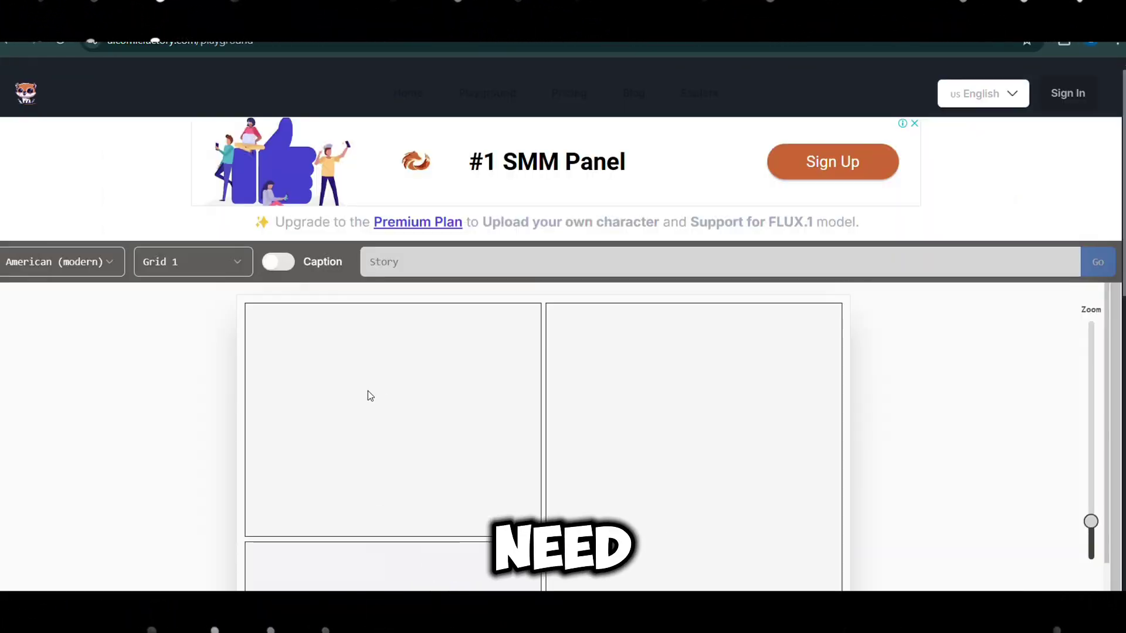
scroll(148, 390, down, 3)
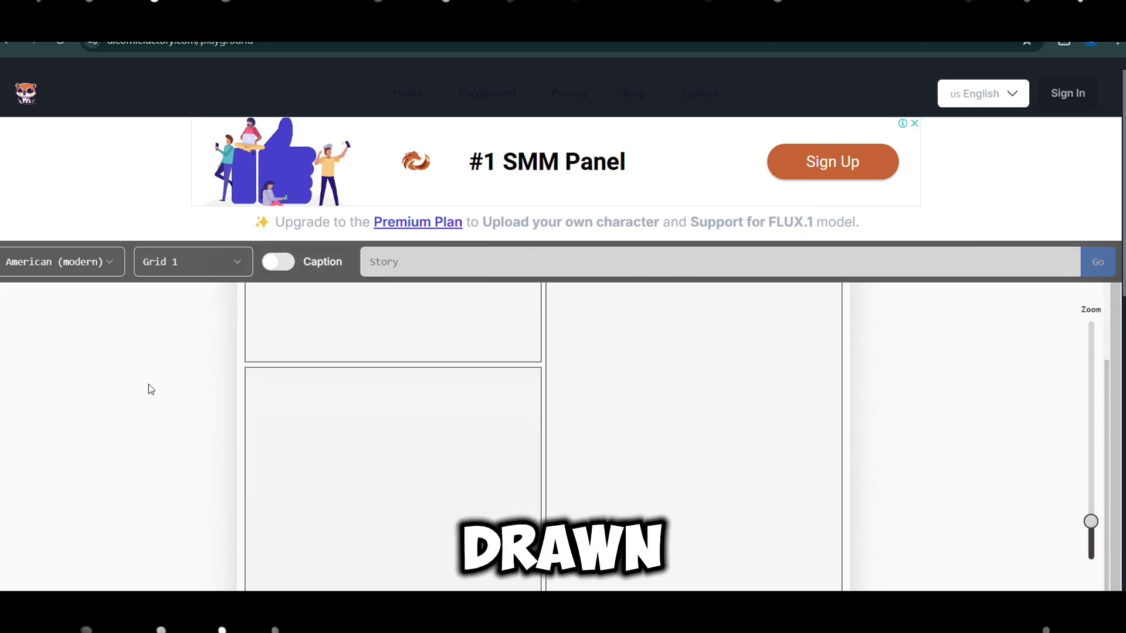
Step: Submit the story prompt 'A girl going to class' and scroll through the panels as they draw
scroll(148, 389, up, 3)
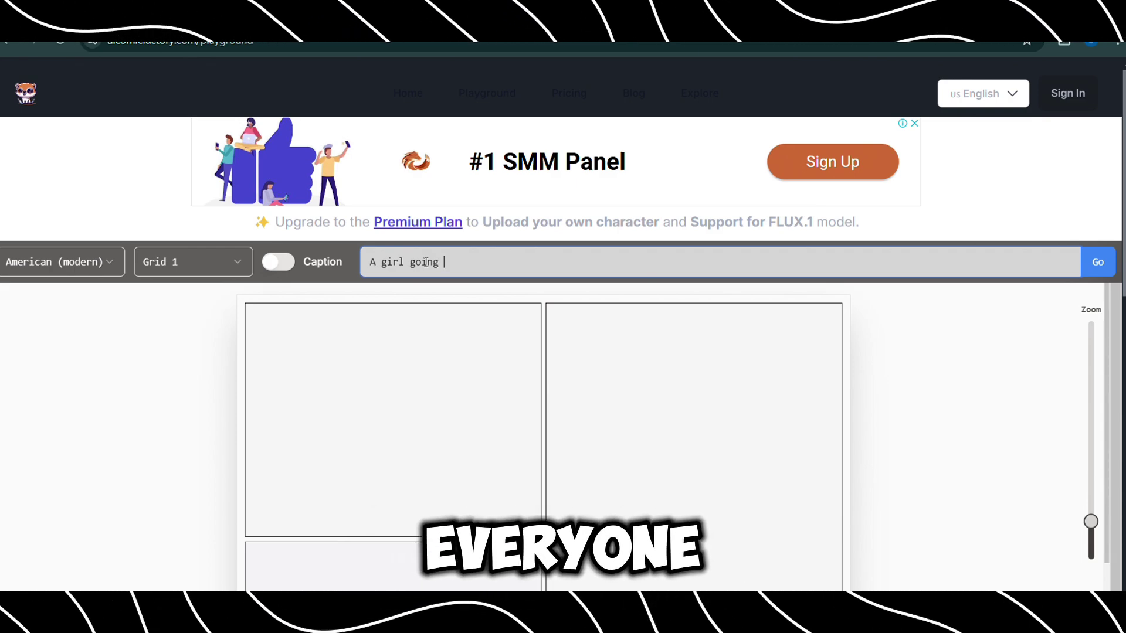
key(Return)
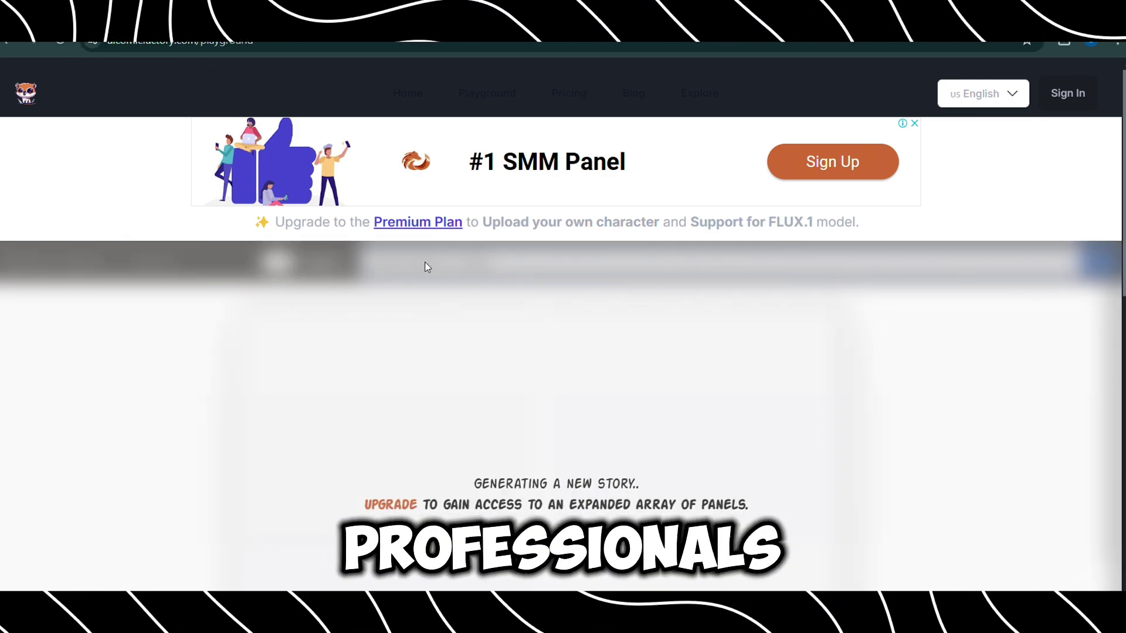
scroll(410, 383, down, 4)
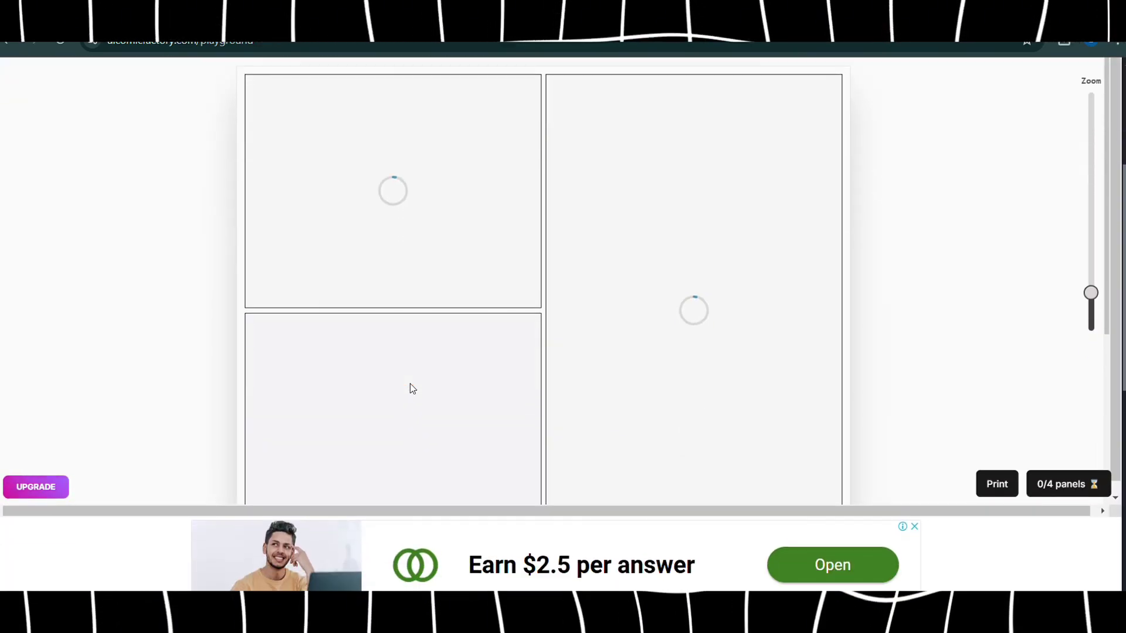
scroll(777, 445, down, 5)
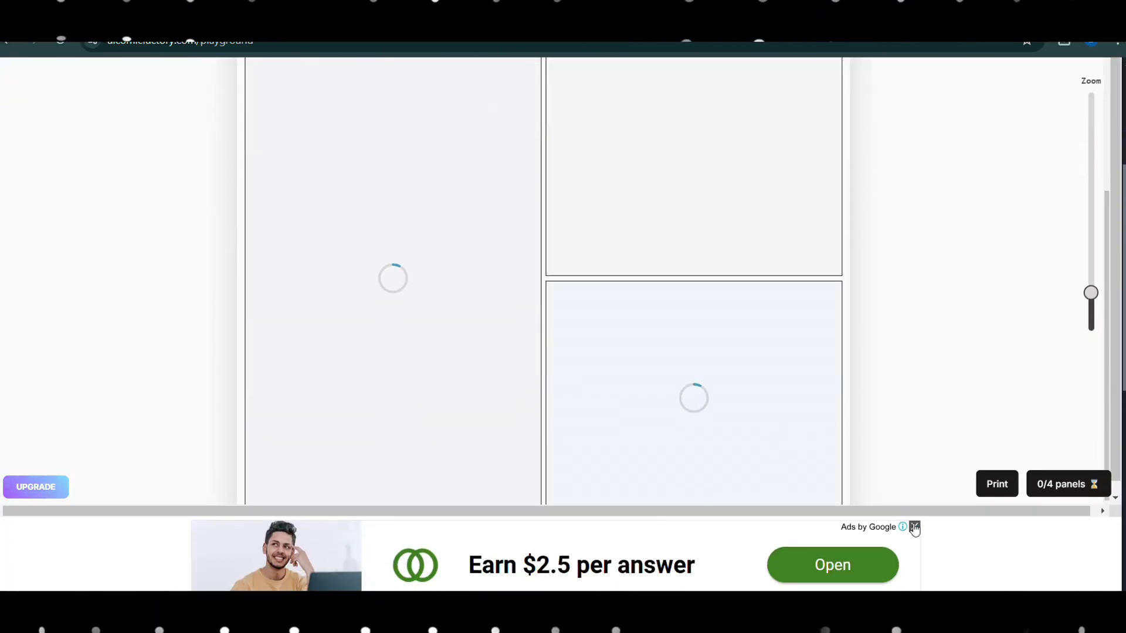
scroll(774, 387, up, 8)
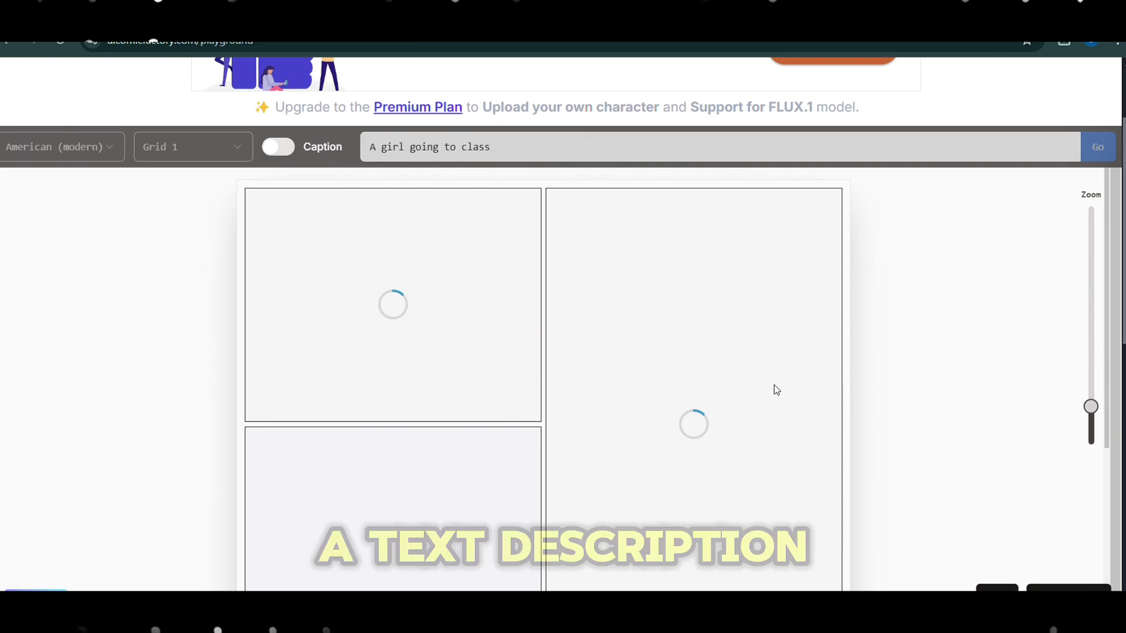
scroll(774, 384, down, 2)
scroll(834, 372, up, 4)
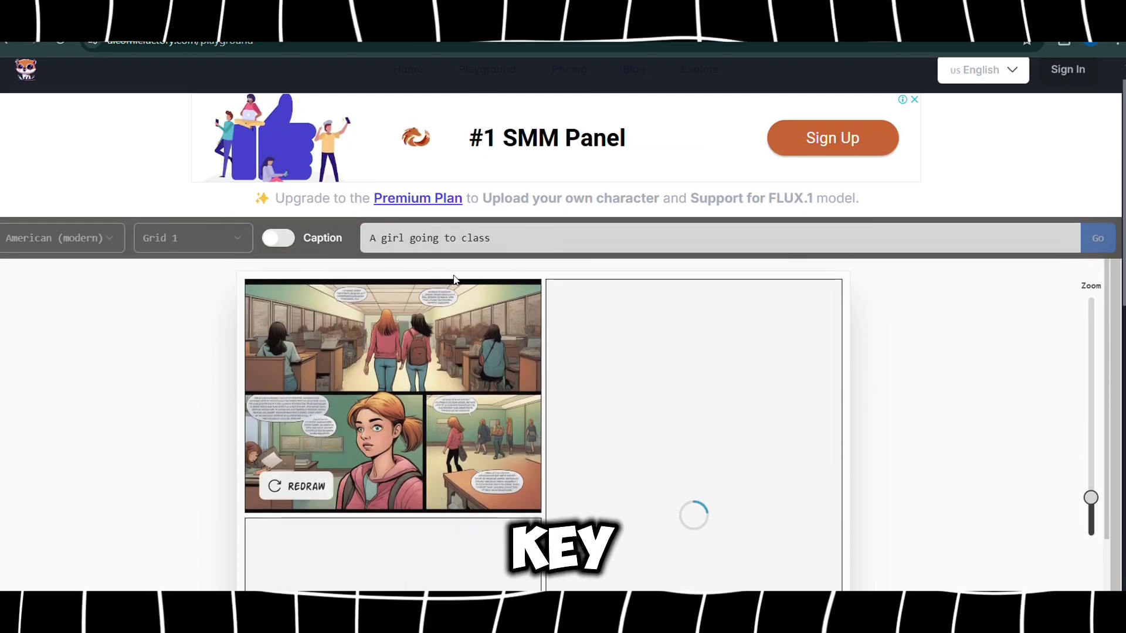
scroll(201, 457, down, 2)
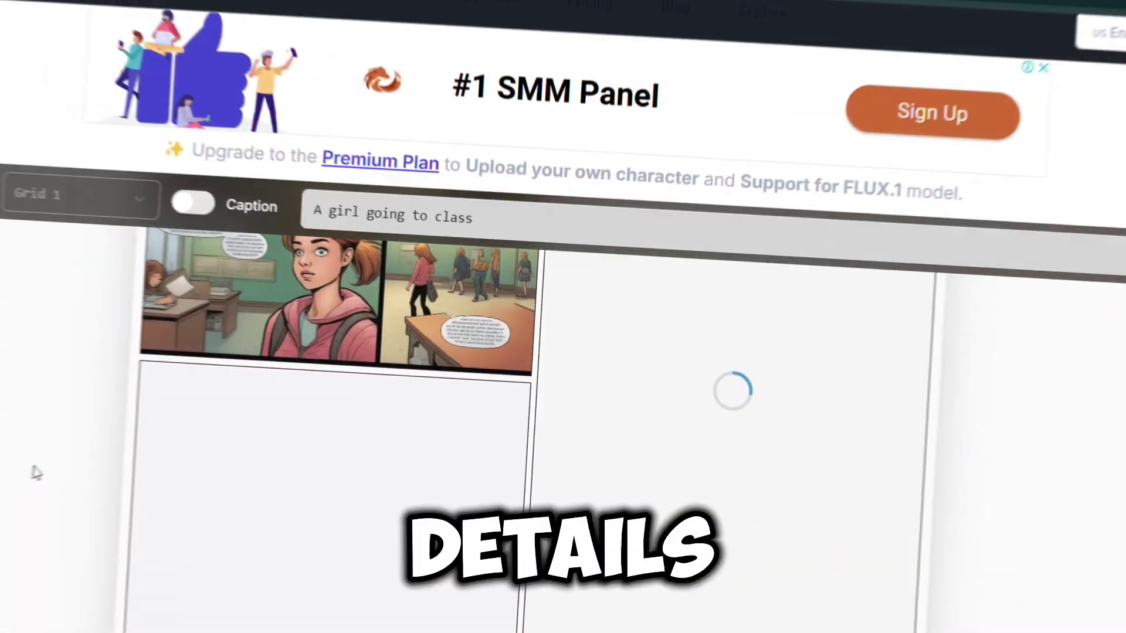
scroll(201, 457, down, 3)
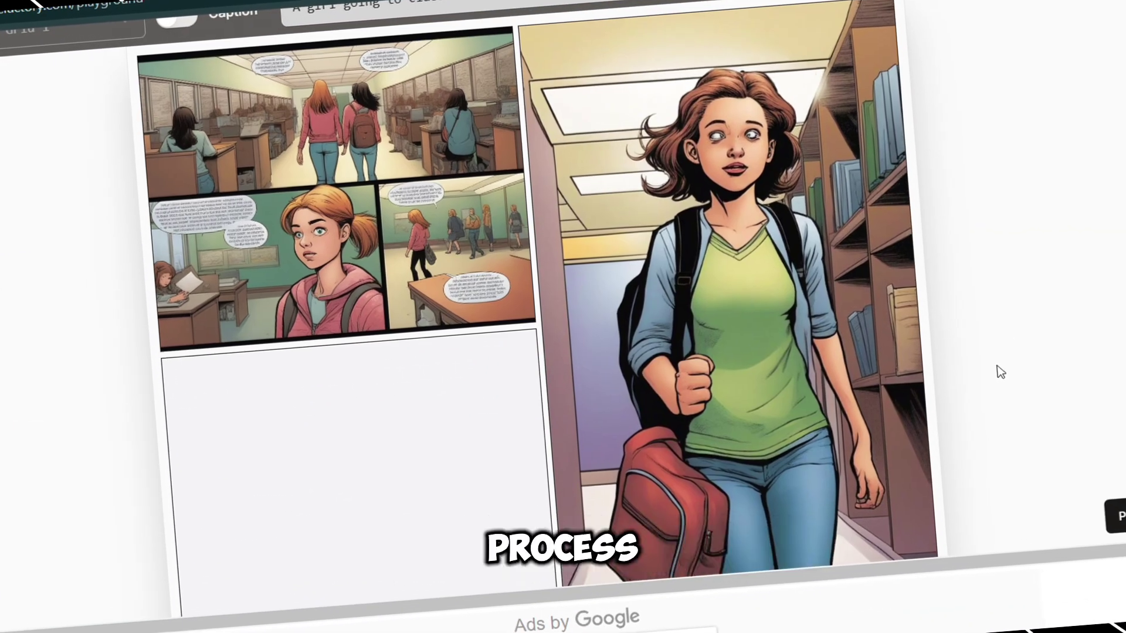
scroll(1000, 373, down, 6)
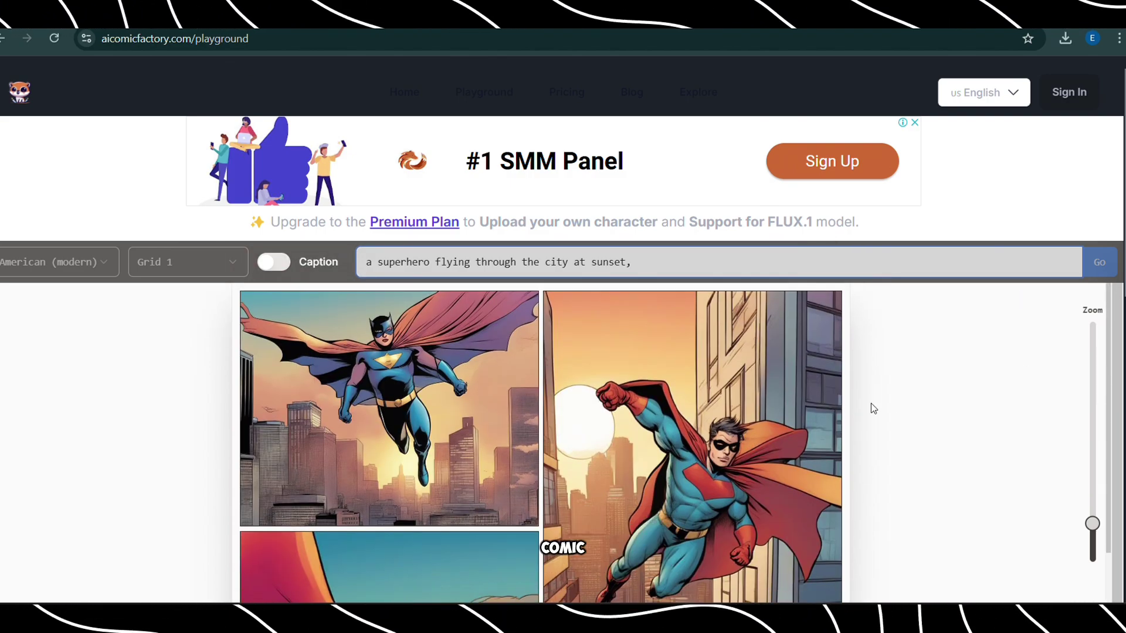
Step: Scroll down past the superhero-at-sunset panels to the Mythological Character Comics example gallery
scroll(872, 409, down, 2)
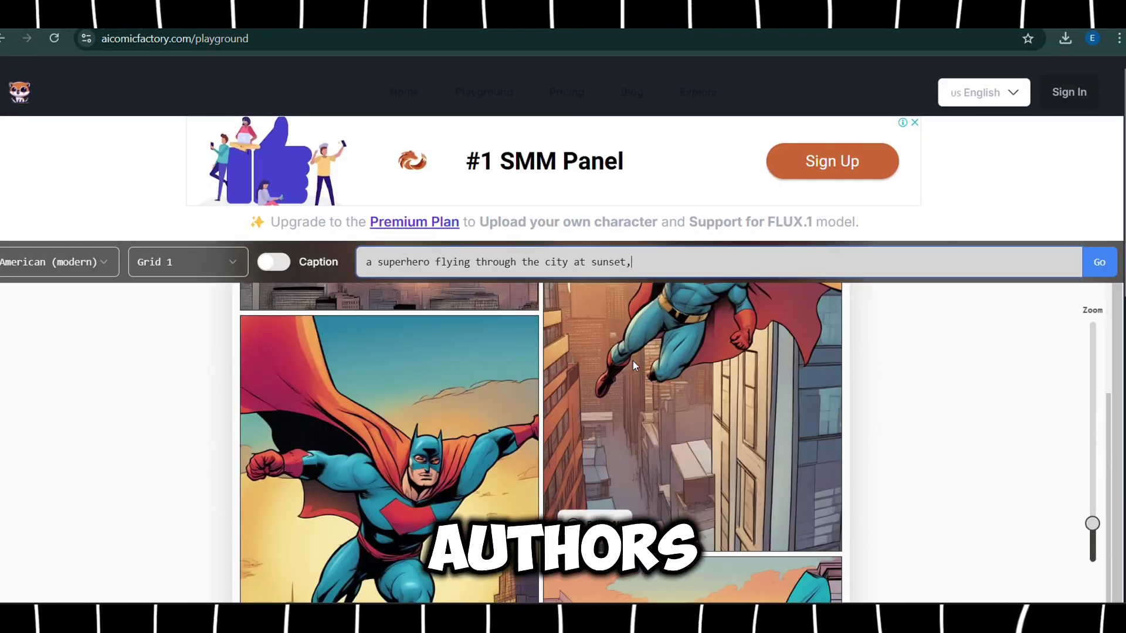
scroll(451, 411, down, 5)
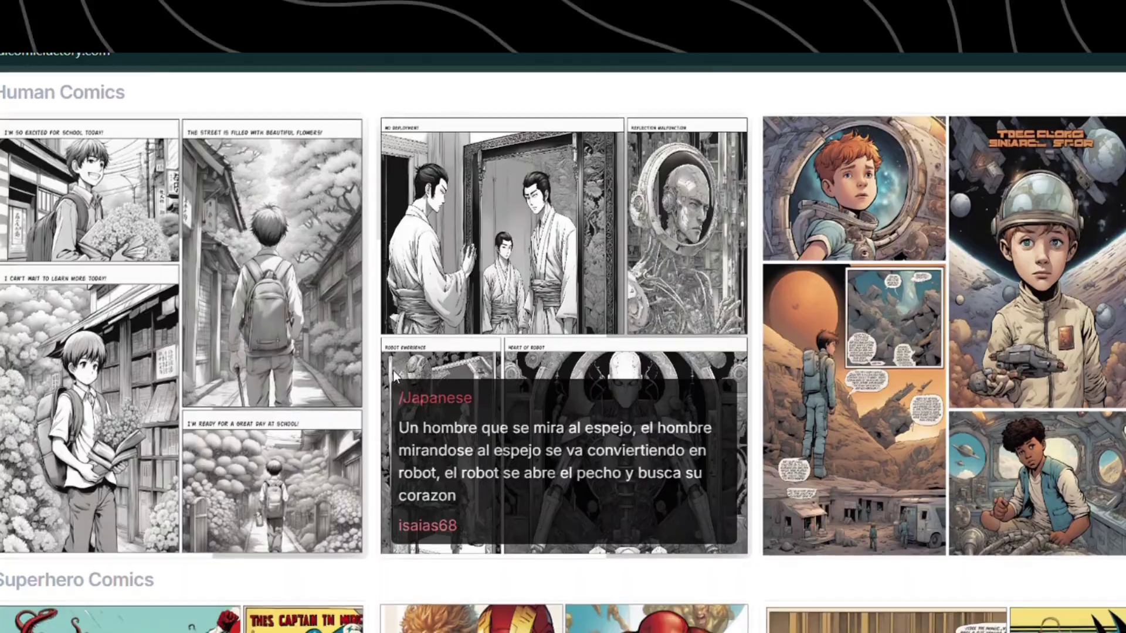
scroll(393, 370, down, 10)
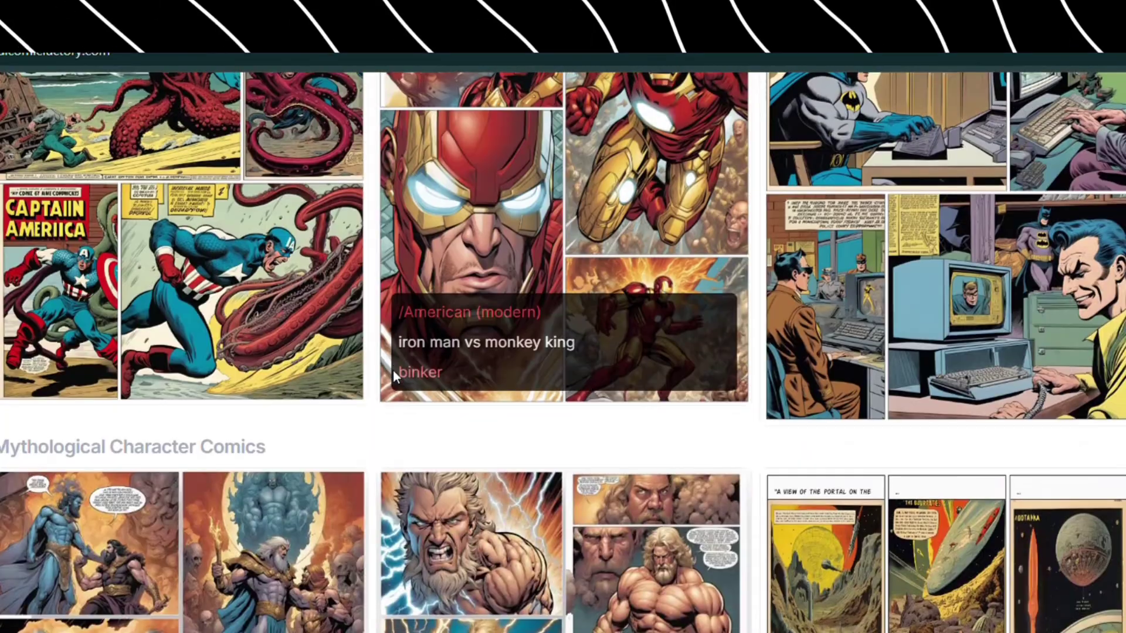